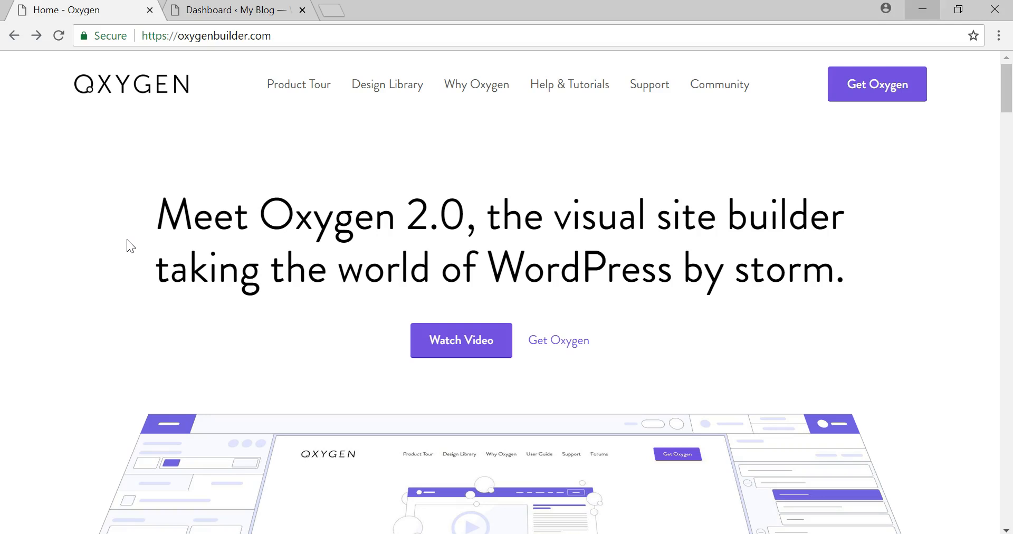
Step: Look over the Oxygen home page down to the pricing banner and return to its beginning
click(151, 220)
click(150, 219)
scroll(522, 214, down, 6)
scroll(522, 214, down, 18)
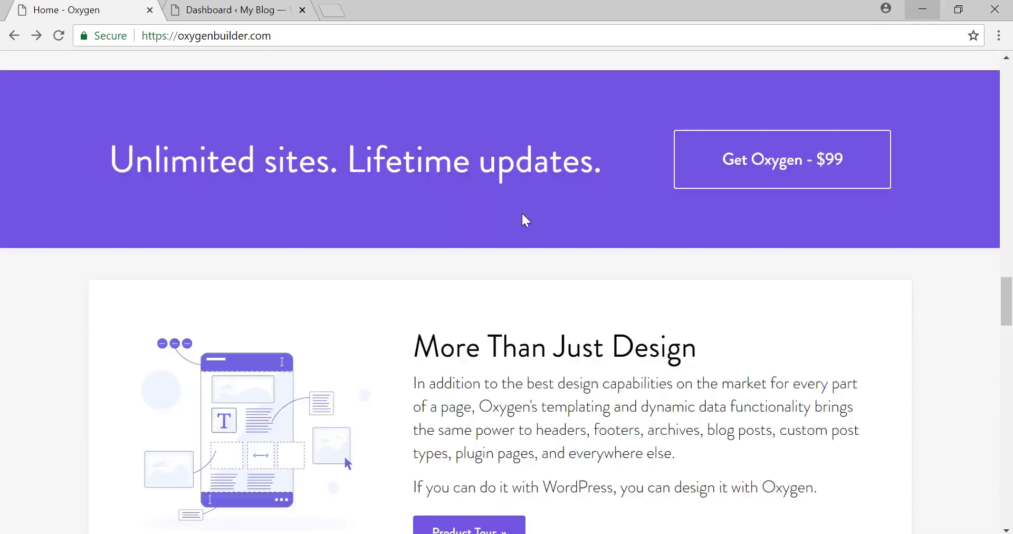
scroll(521, 213, up, 20)
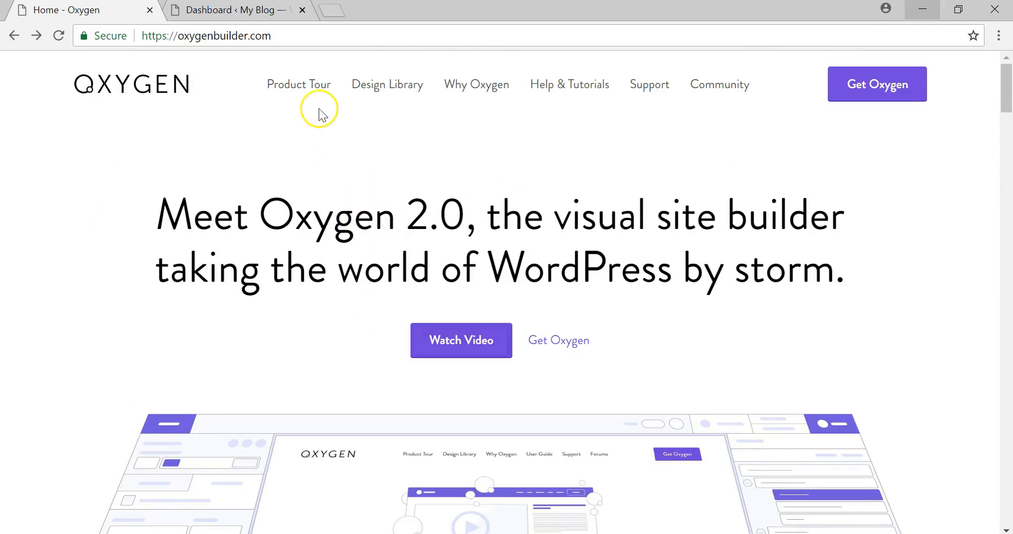
Step: Switch to the WordPress dashboard and open the page for adding new plugins
click(240, 12)
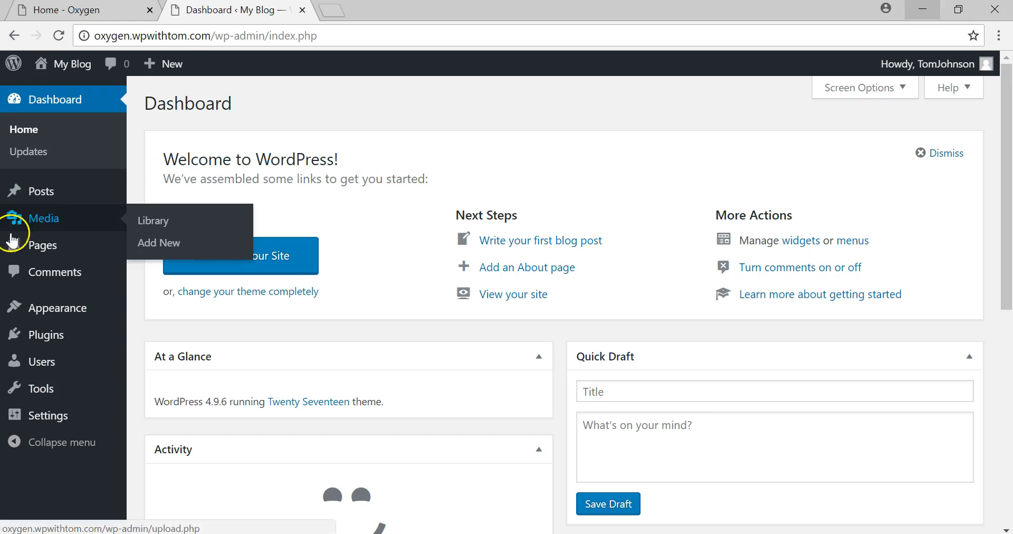
mouse_move(79, 243)
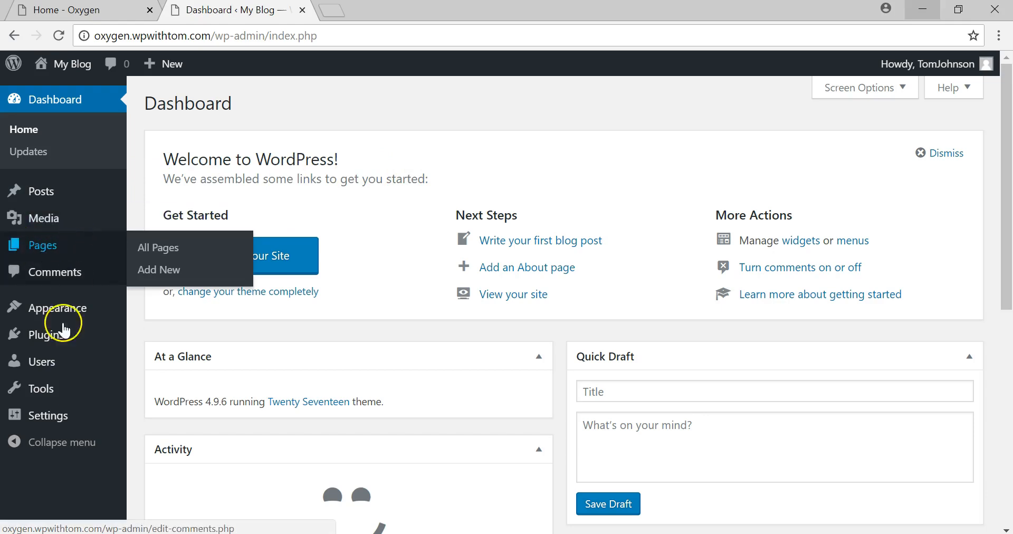
mouse_move(64, 338)
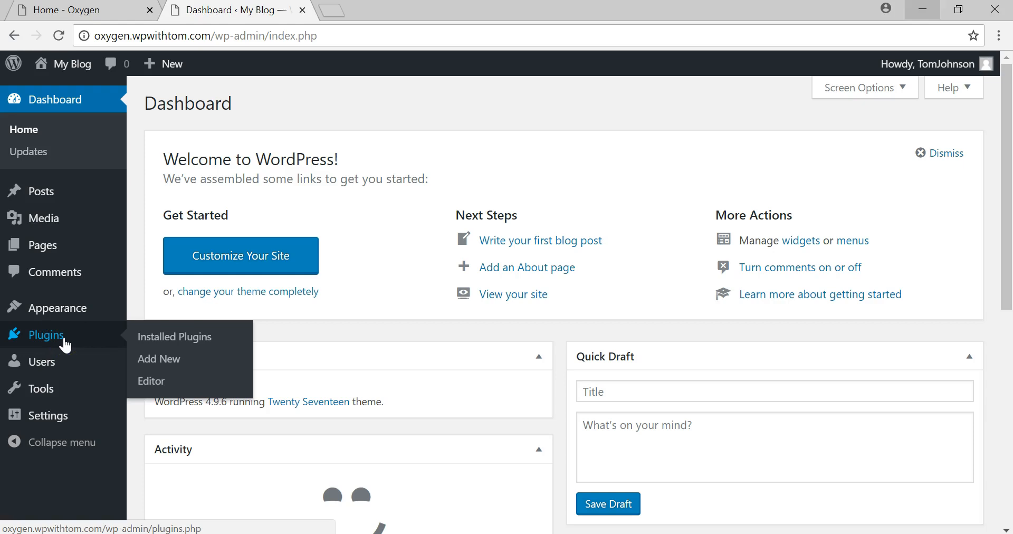
click(160, 358)
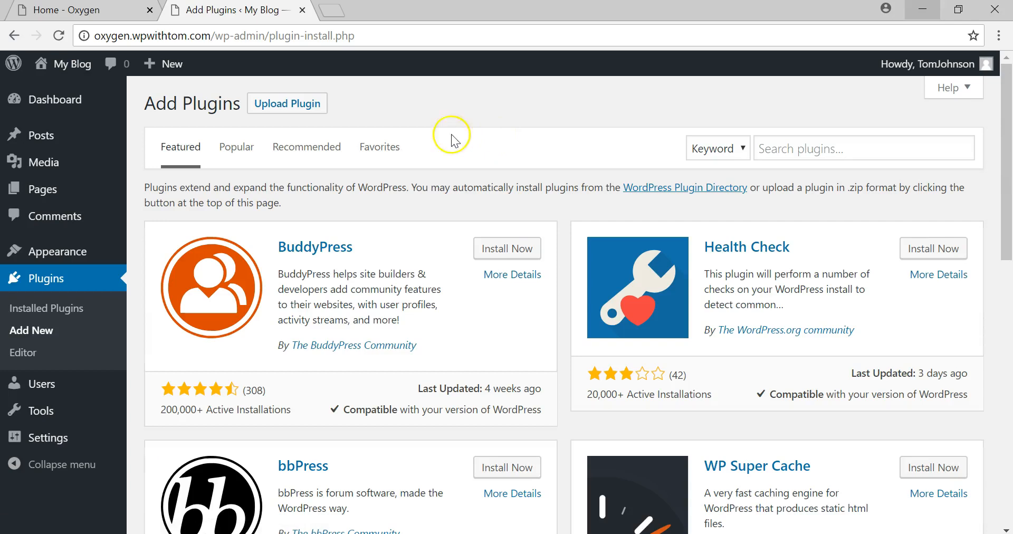
Step: Upload and install the oxygen.2.0 plugin archive from the Desktop's Oxygen Plugin folder and activate it
click(314, 115)
click(477, 246)
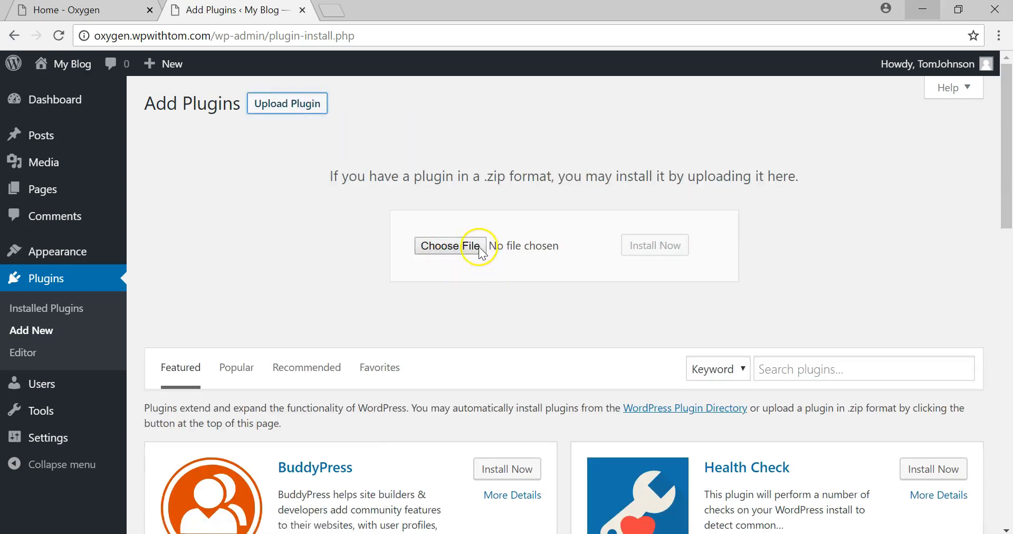
click(59, 85)
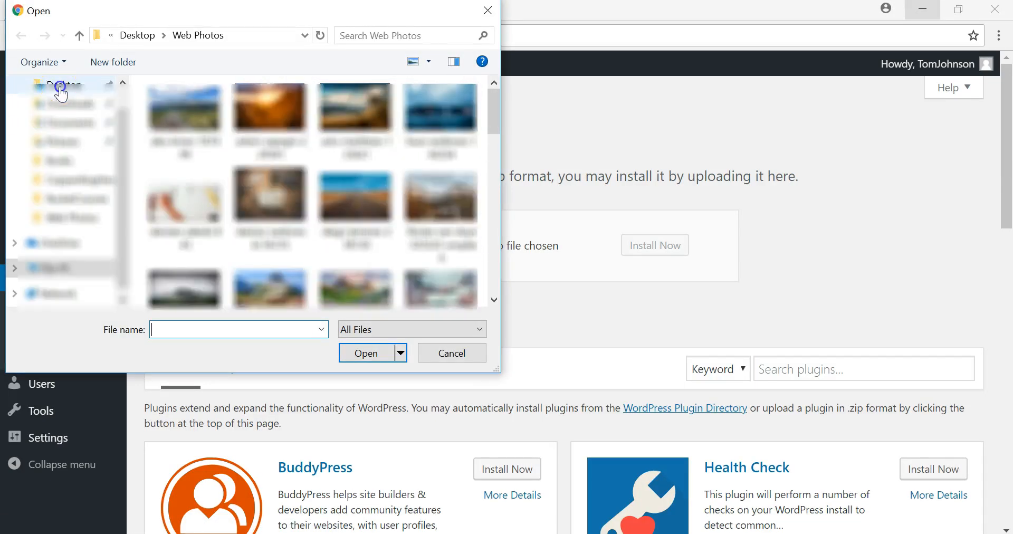
double_click(413, 118)
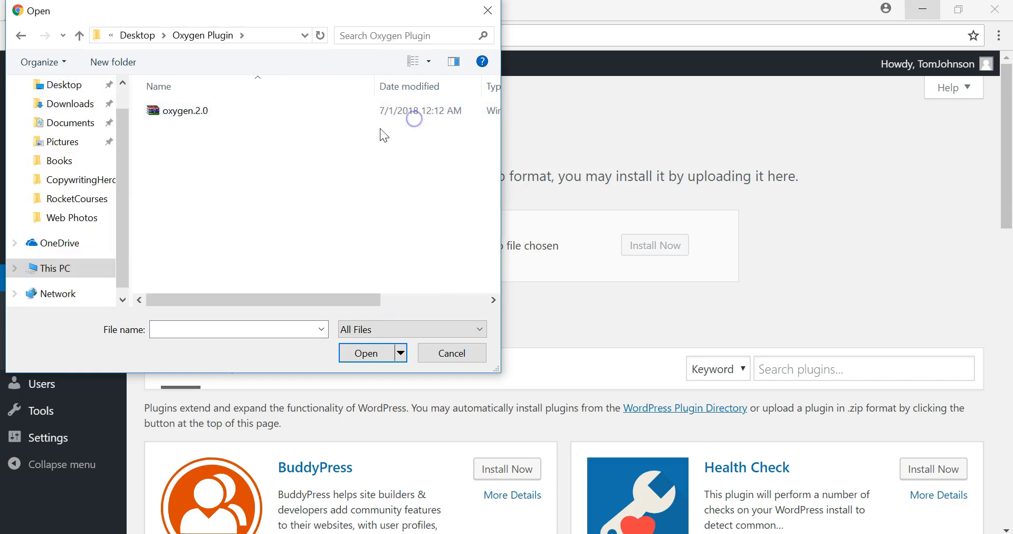
double_click(212, 113)
click(650, 246)
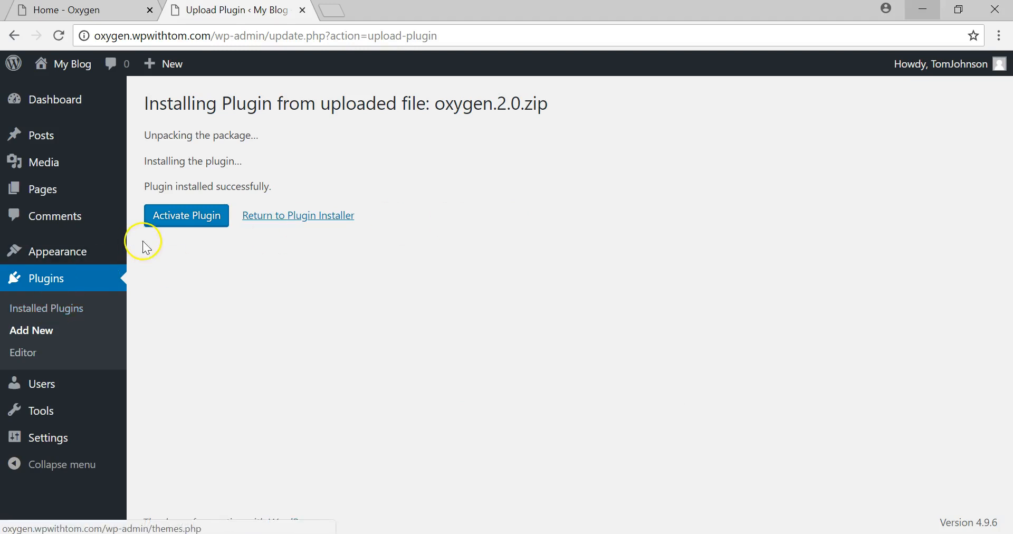
click(181, 218)
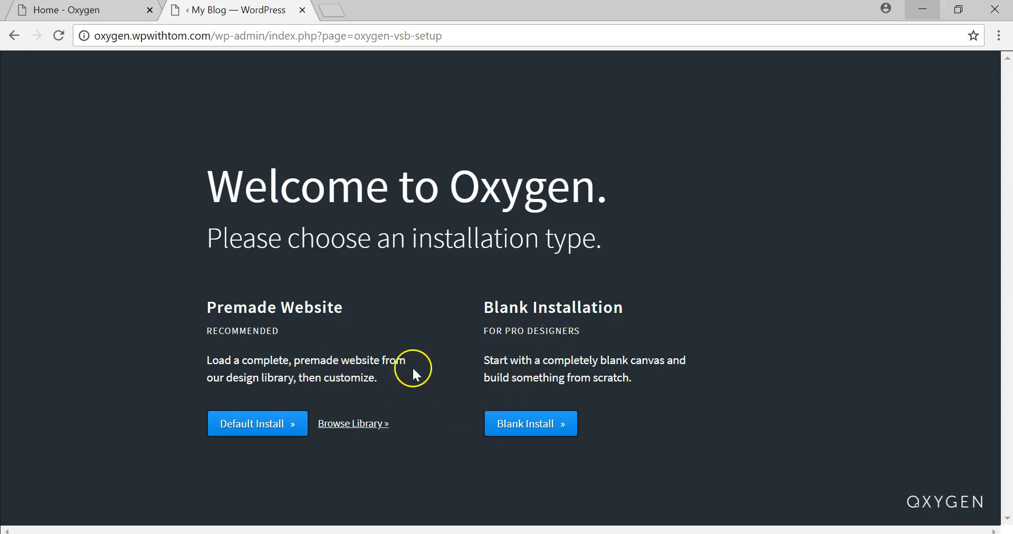
Step: Open the premade website library from the Oxygen setup page and look through the available design sets
click(343, 426)
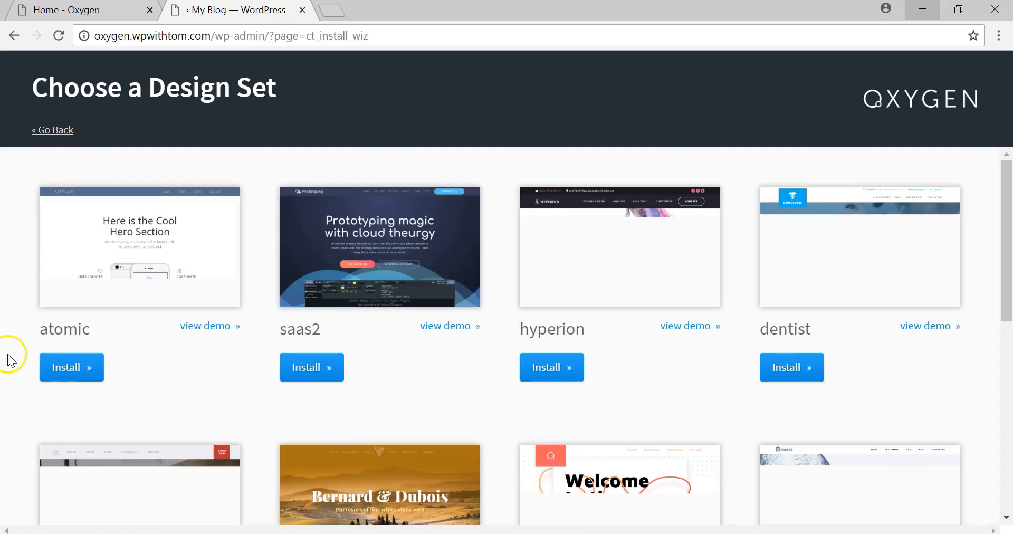
scroll(4, 354, down, 6)
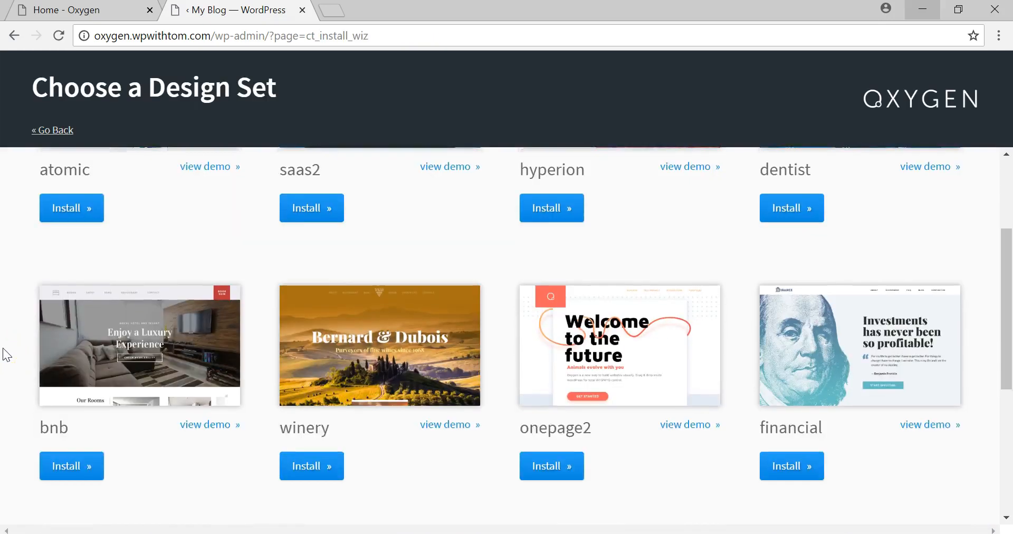
scroll(4, 355, up, 6)
scroll(5, 355, down, 2)
scroll(4, 354, up, 2)
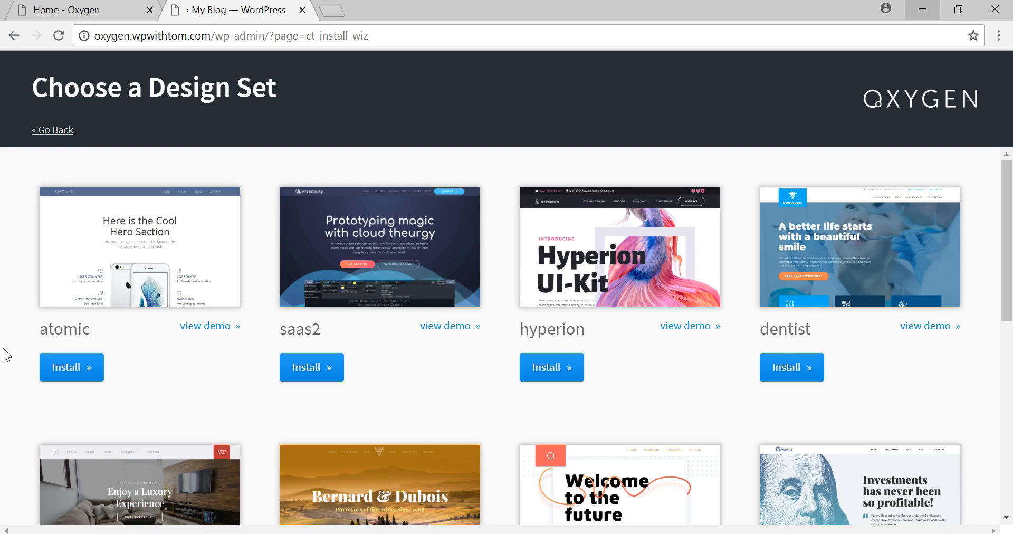
scroll(5, 354, down, 3)
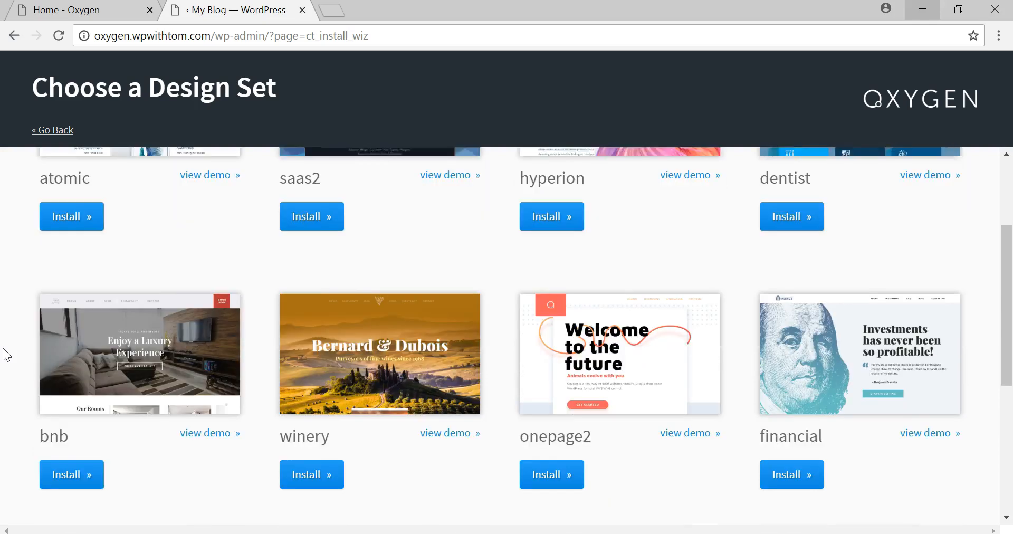
scroll(5, 354, up, 3)
Step: View the atomic design set's demo site, examining its sections, footer and page navigation, and close the demo
click(201, 327)
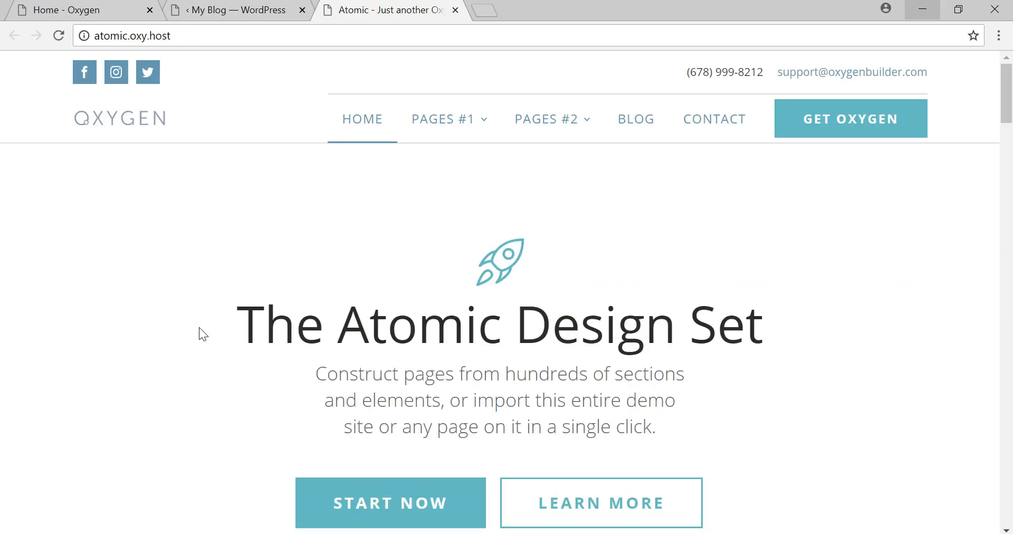
scroll(199, 327, down, 9)
scroll(195, 326, down, 20)
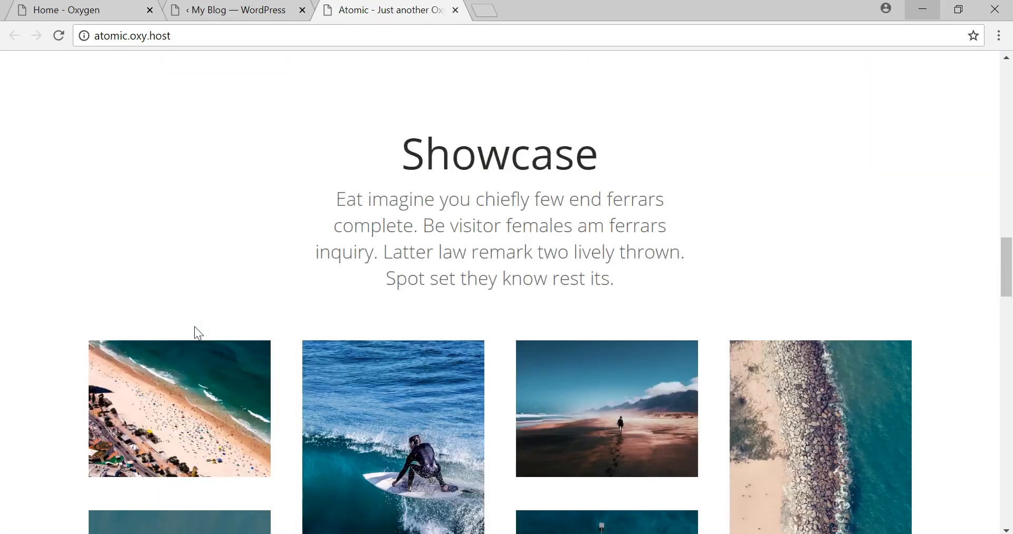
scroll(194, 326, down, 15)
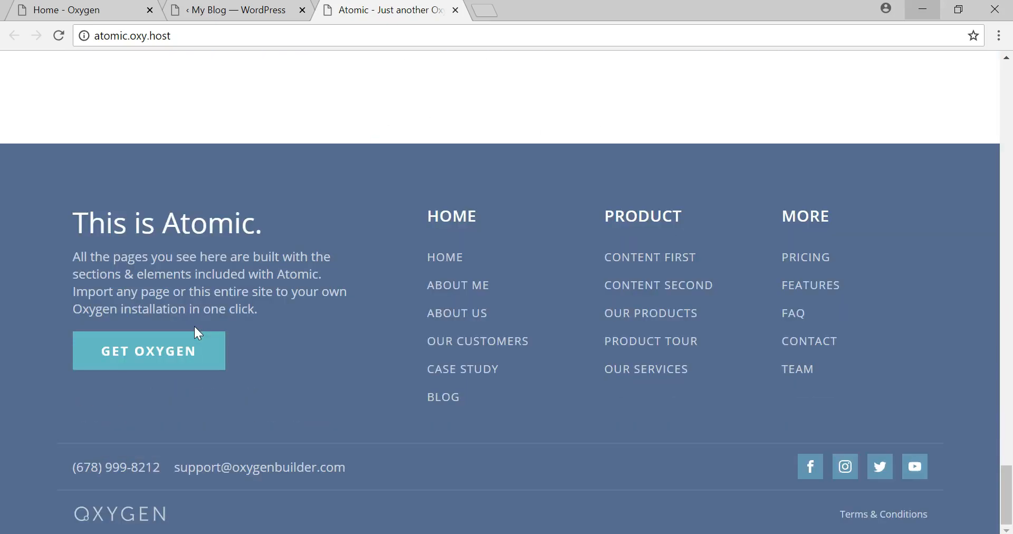
scroll(194, 326, up, 5)
scroll(195, 326, up, 20)
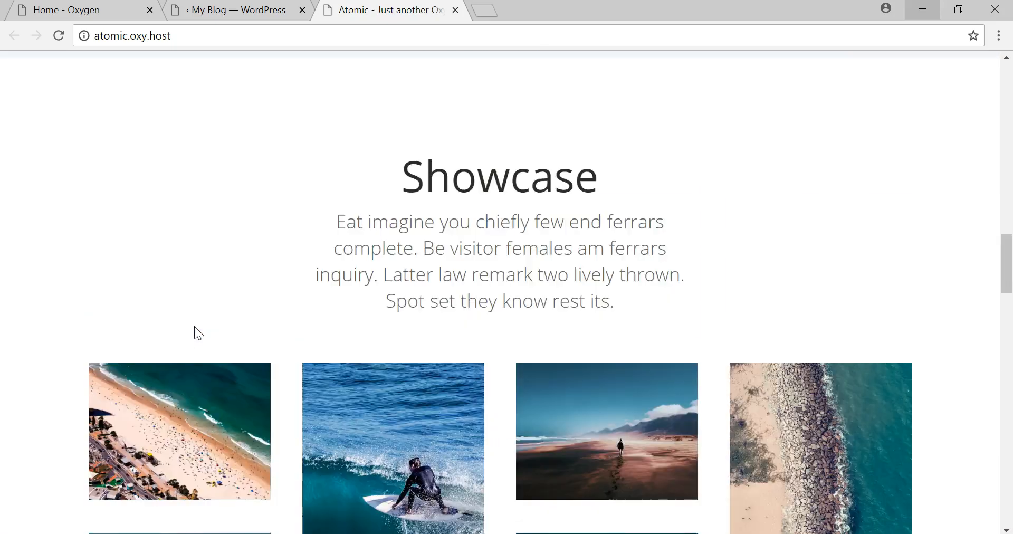
scroll(194, 326, up, 20)
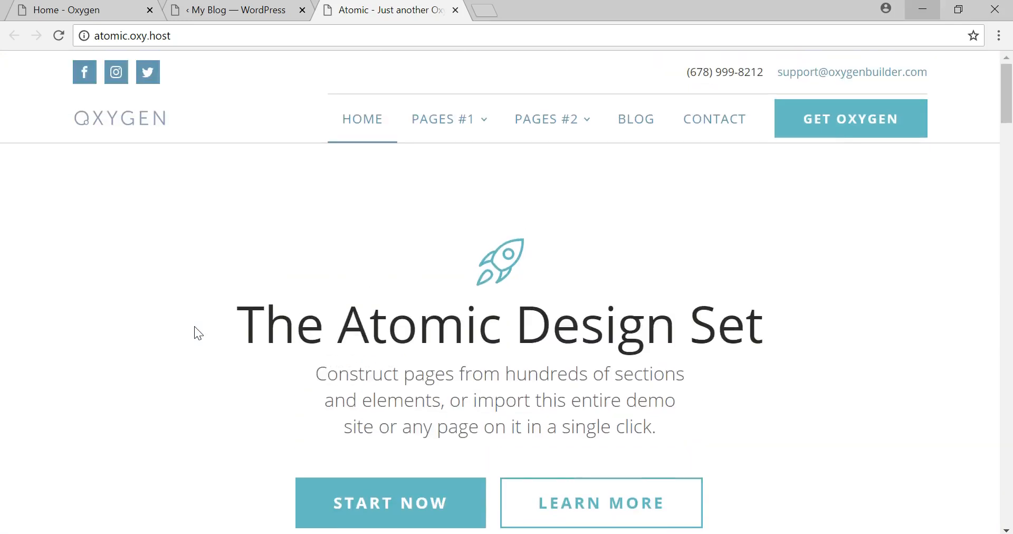
click(162, 309)
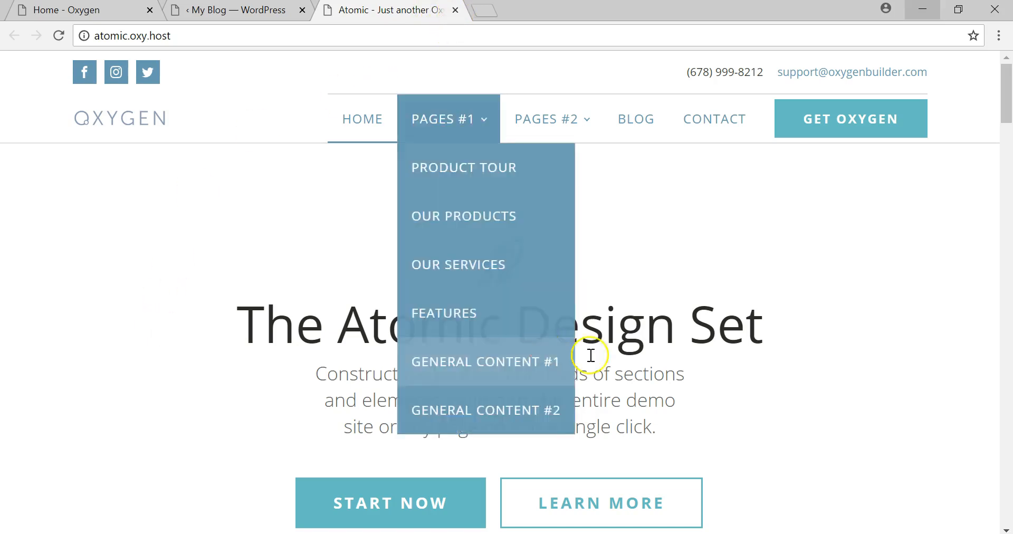
scroll(214, 302, down, 20)
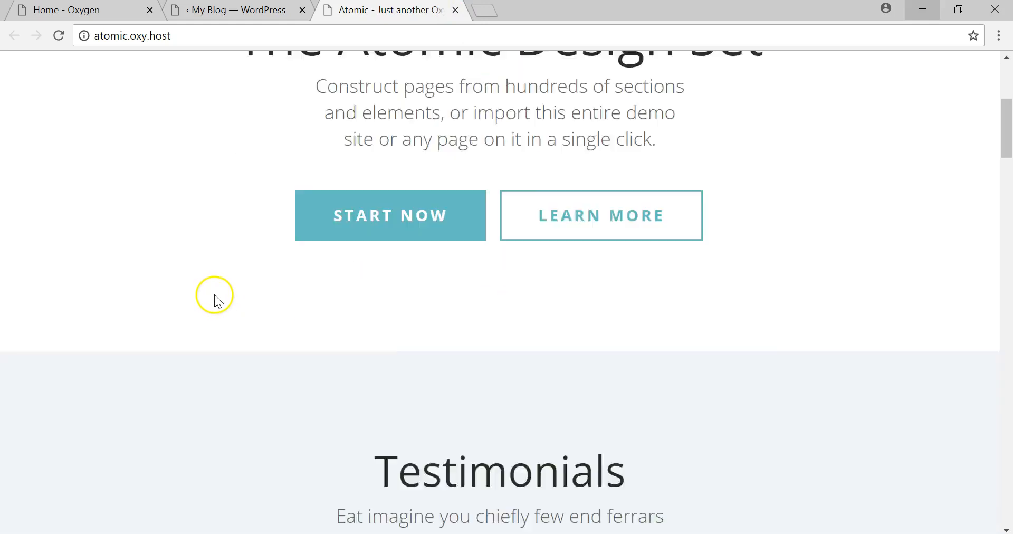
scroll(214, 295, down, 13)
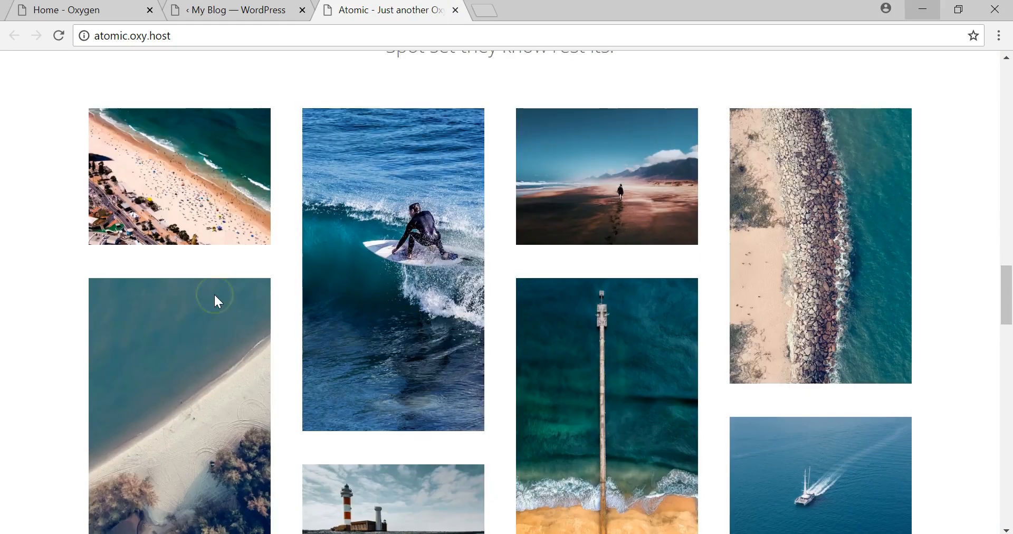
scroll(214, 296, up, 20)
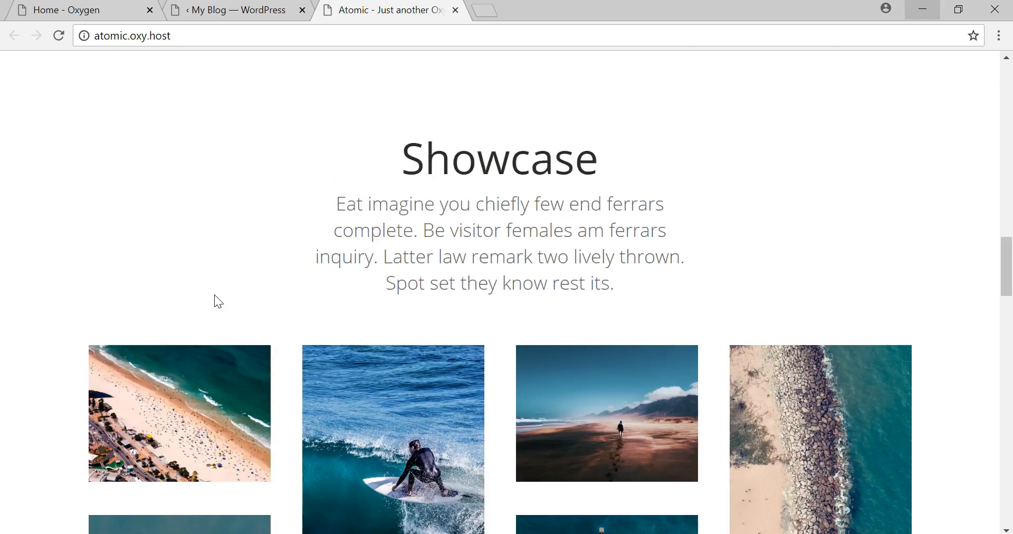
scroll(215, 296, up, 6)
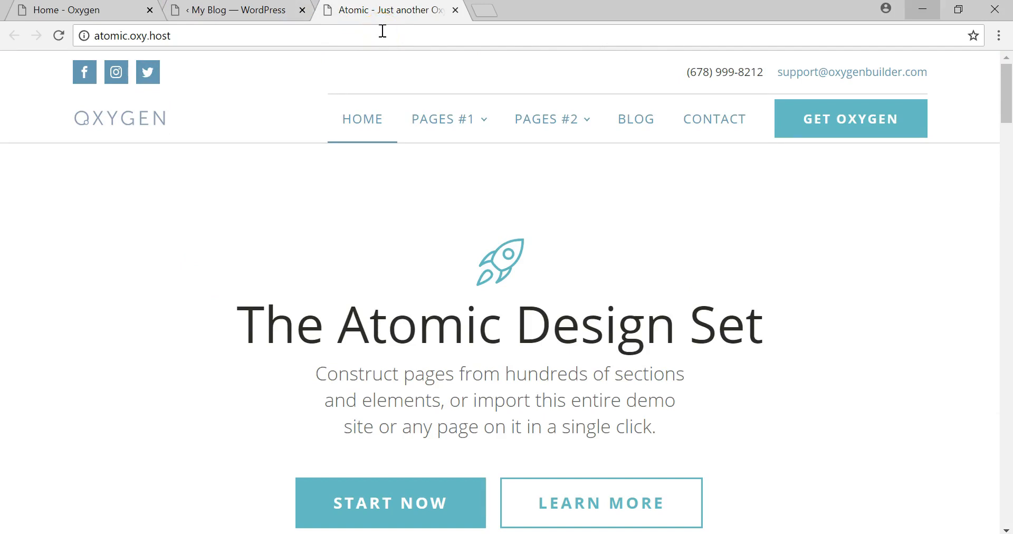
click(456, 10)
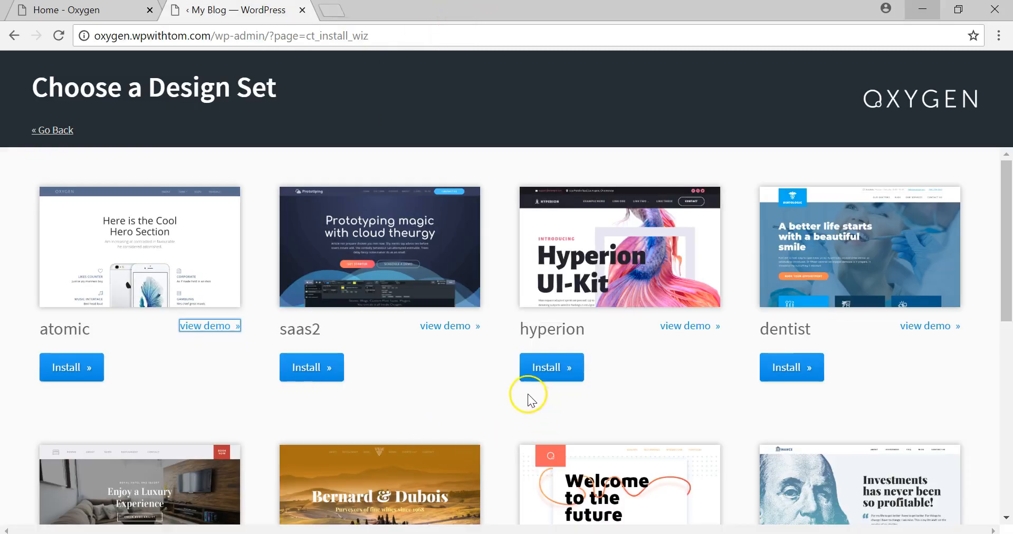
Step: Look through the remaining design sets and view the winery demo site from its hero section to its newsletter section
scroll(533, 399, down, 5)
scroll(456, 388, up, 5)
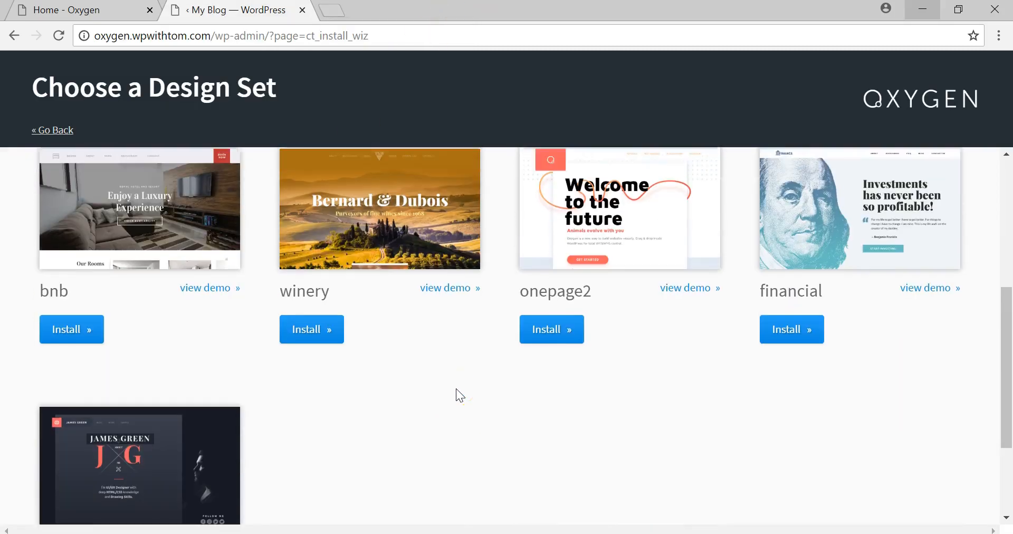
scroll(455, 389, down, 3)
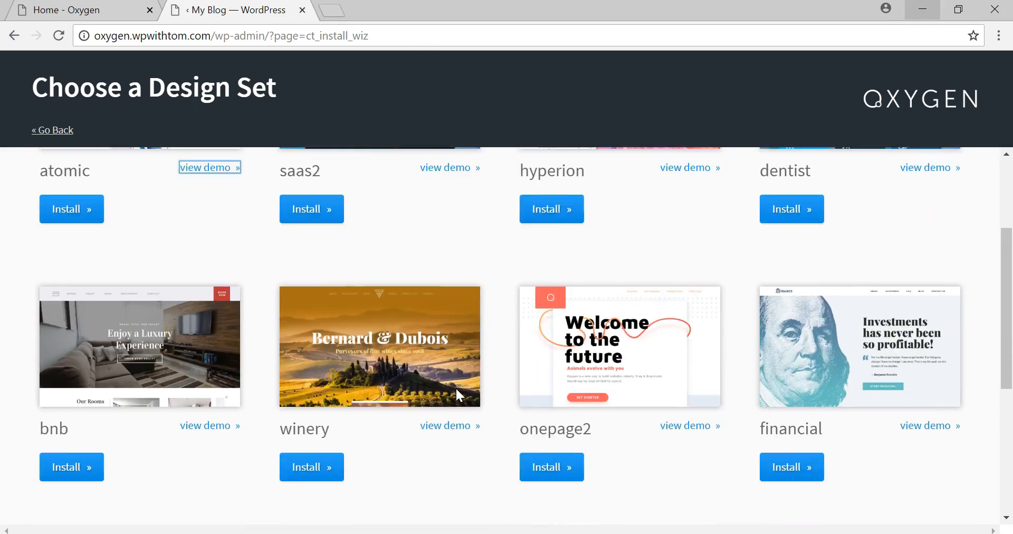
click(449, 429)
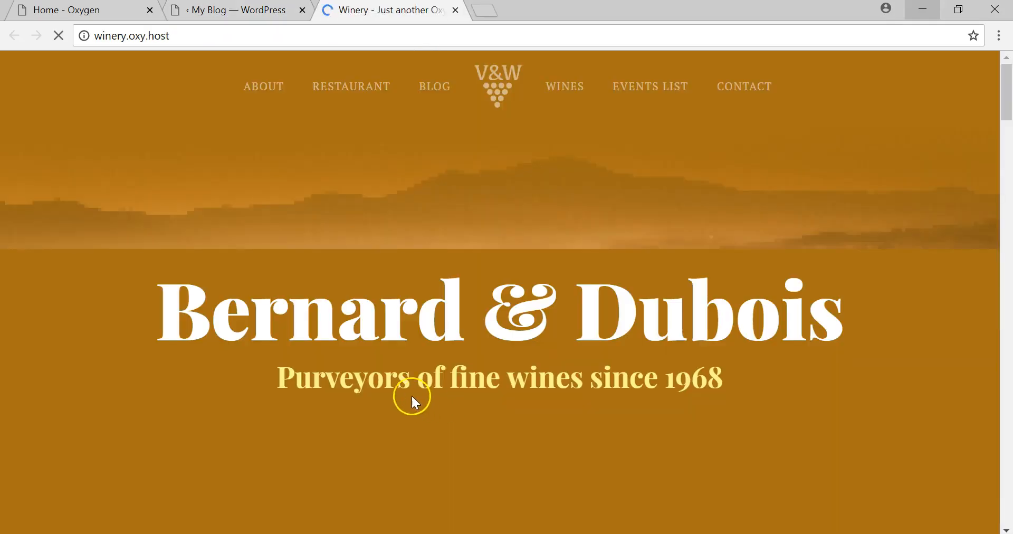
scroll(357, 374, down, 2)
scroll(357, 374, down, 14)
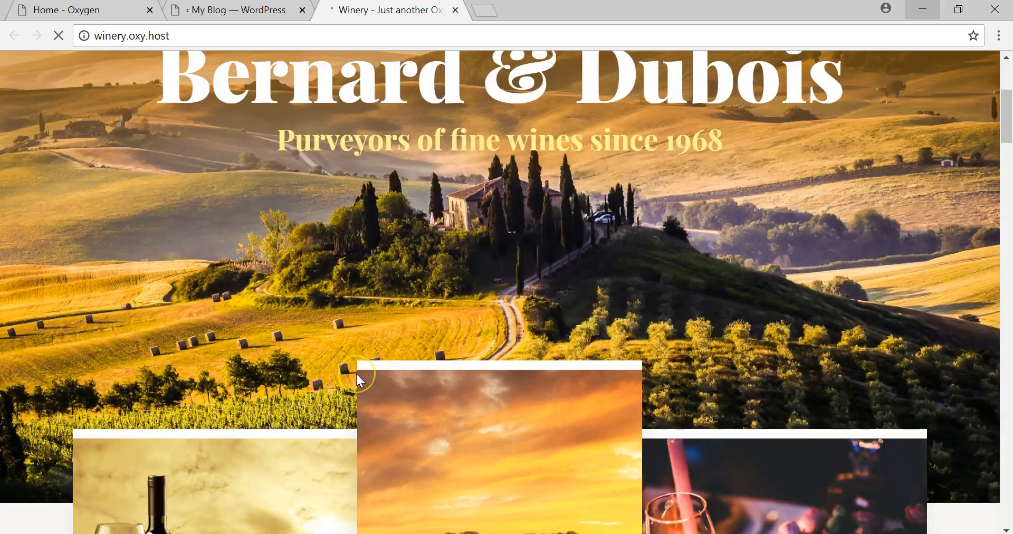
scroll(357, 374, down, 20)
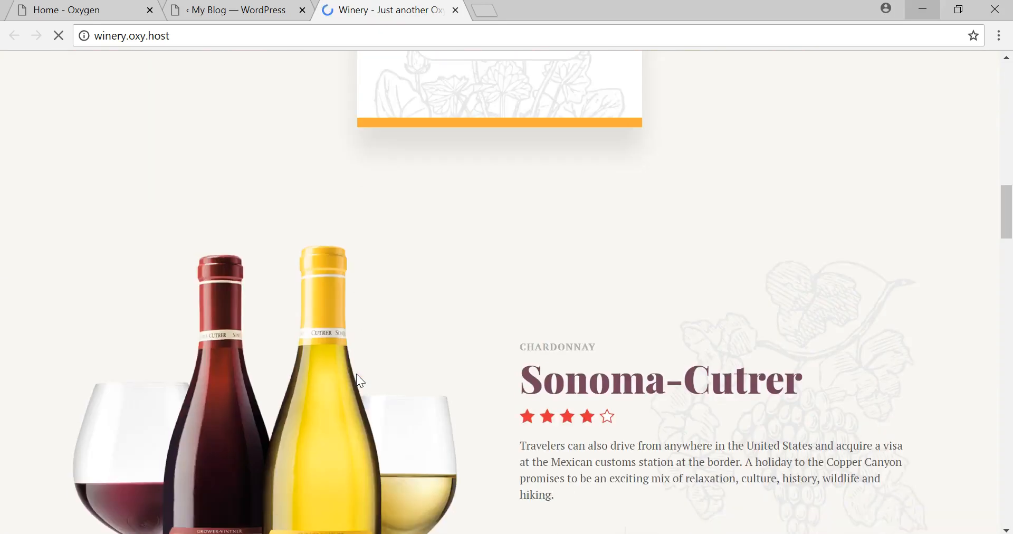
scroll(356, 374, down, 18)
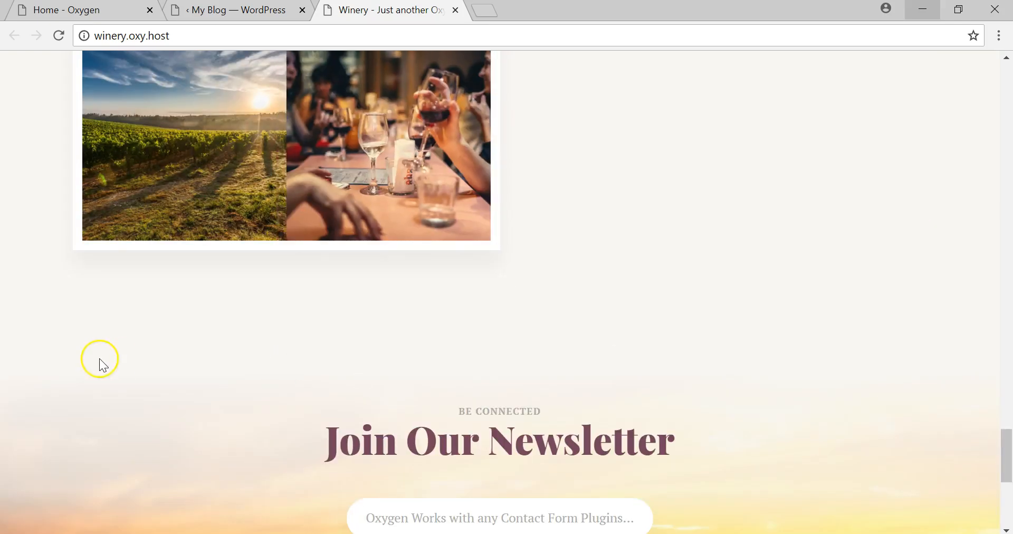
scroll(100, 360, down, 7)
scroll(101, 359, up, 20)
scroll(103, 359, up, 20)
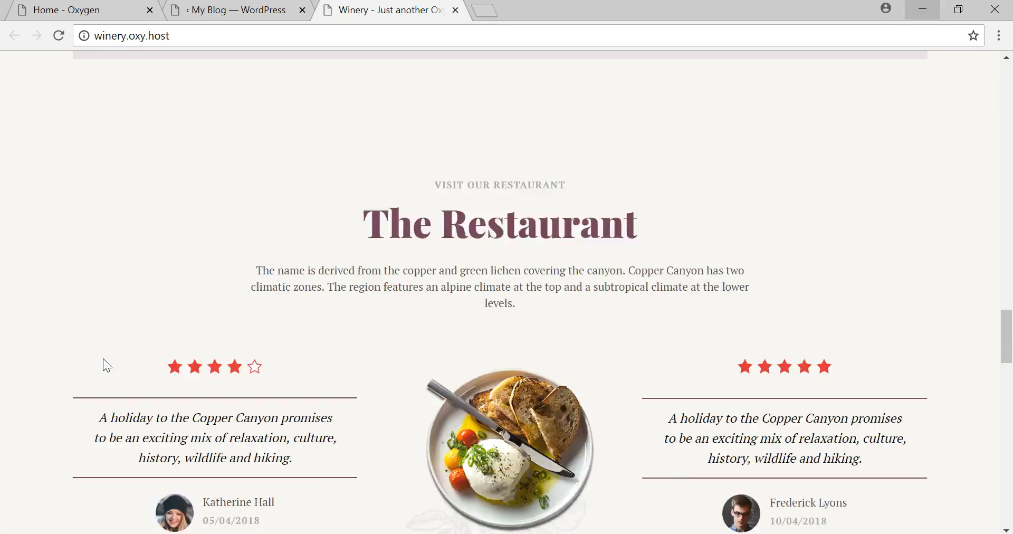
scroll(102, 359, up, 15)
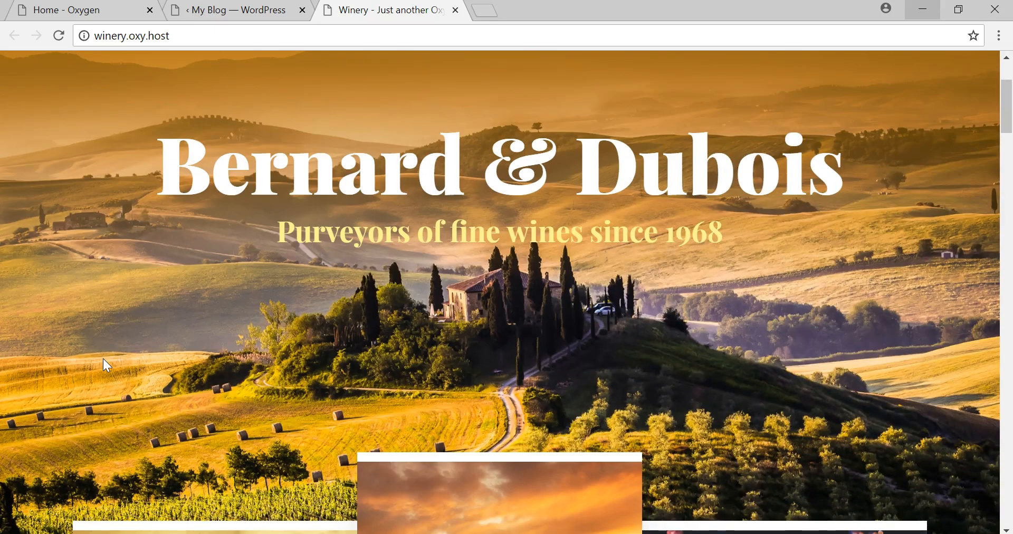
scroll(103, 359, up, 3)
click(185, 321)
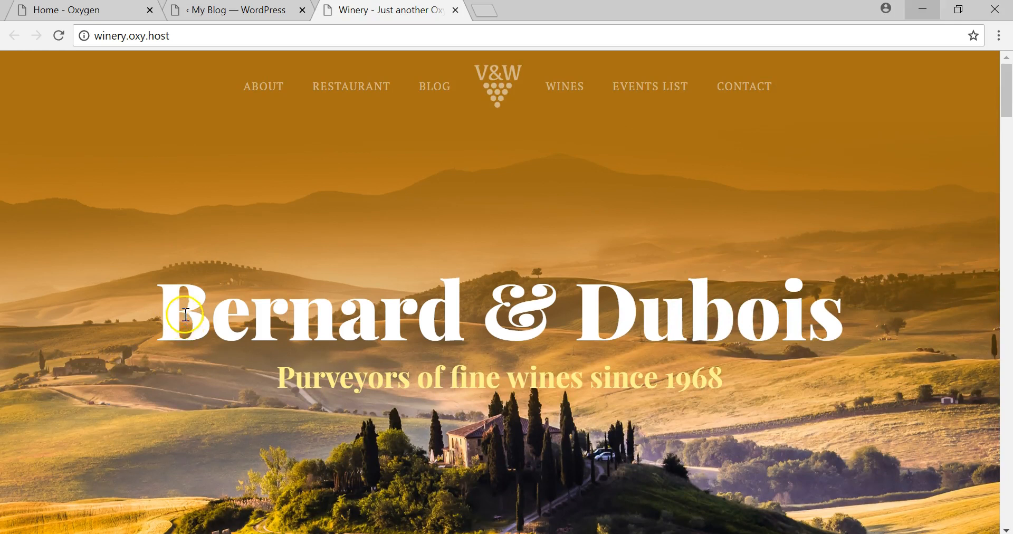
Step: Close the winery demo, return to the installation type choice and run the blank installation
click(455, 9)
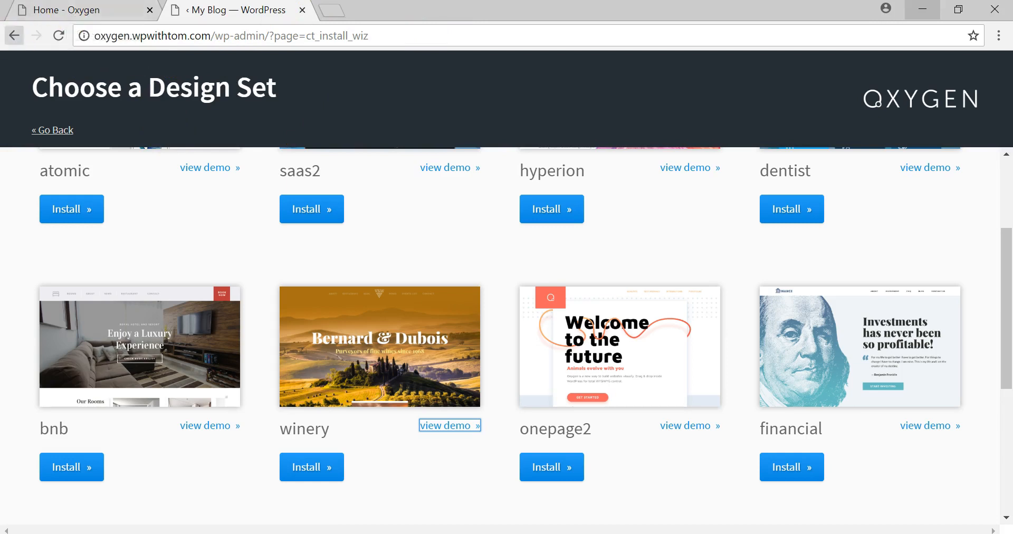
click(13, 37)
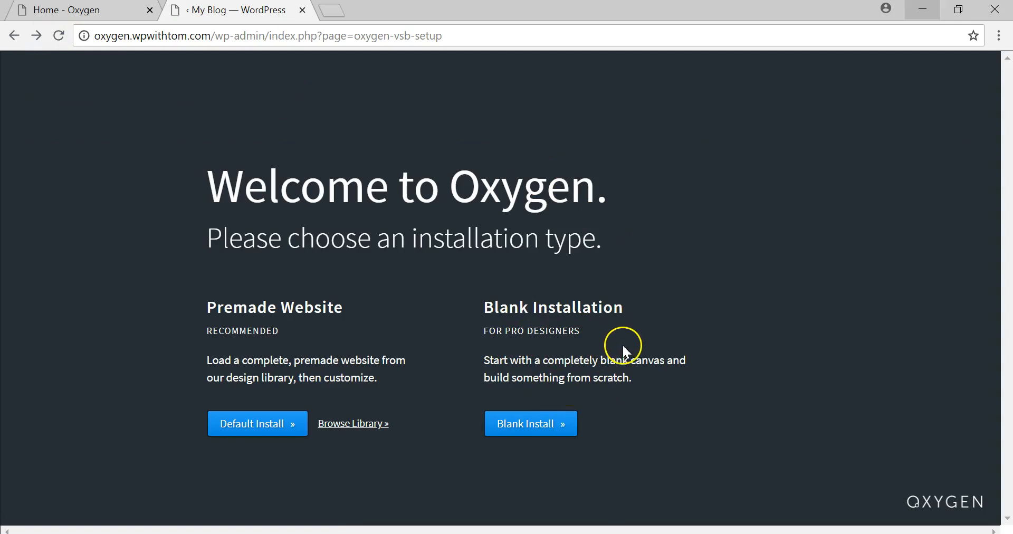
click(529, 430)
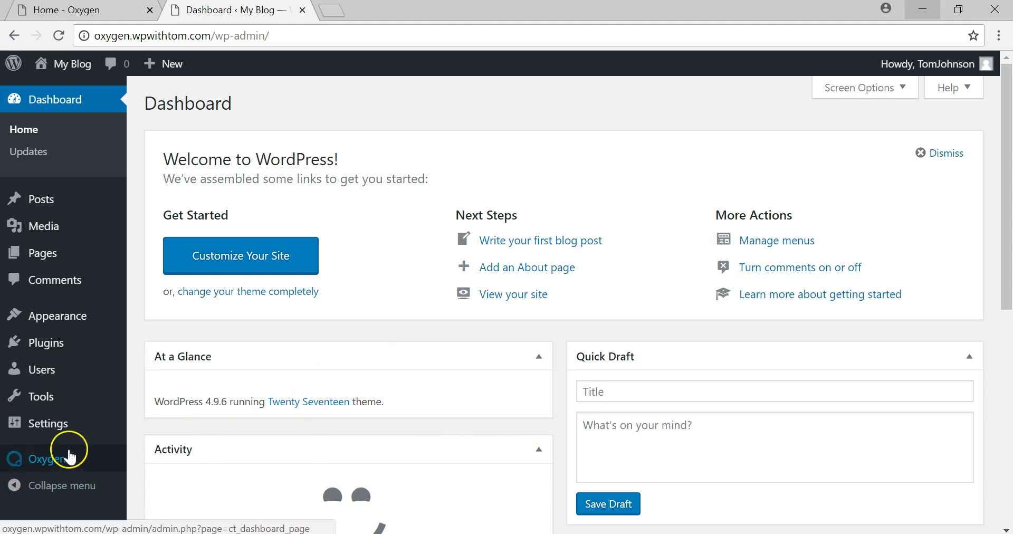
Step: Open the Oxygen plugin's home page and look through its guidance on pages, templates, design library and support
mouse_move(68, 459)
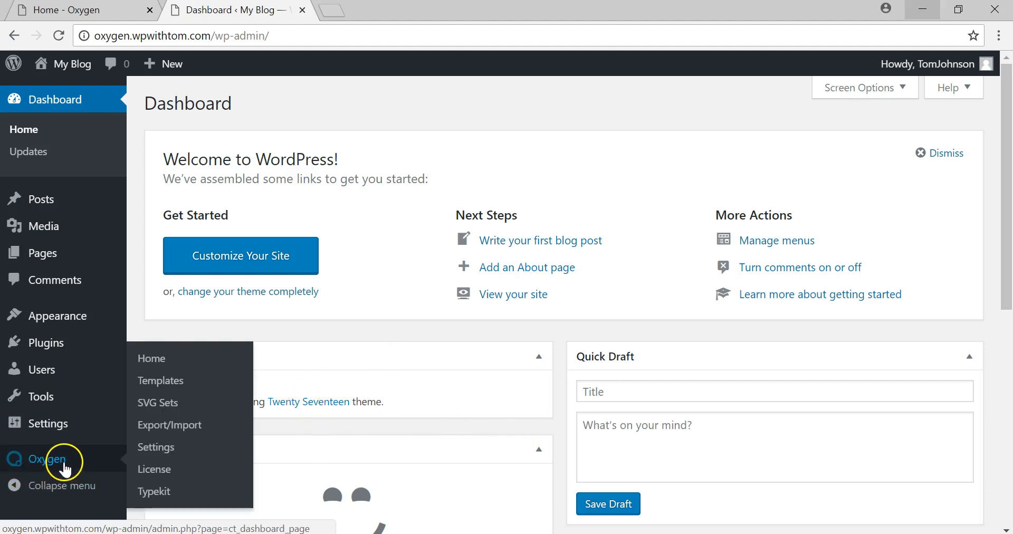
click(50, 462)
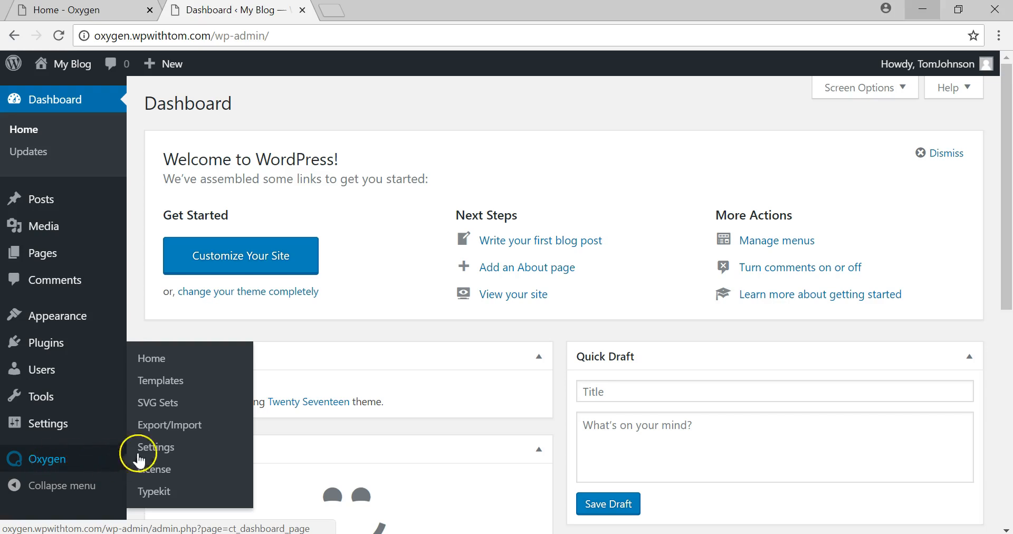
click(161, 357)
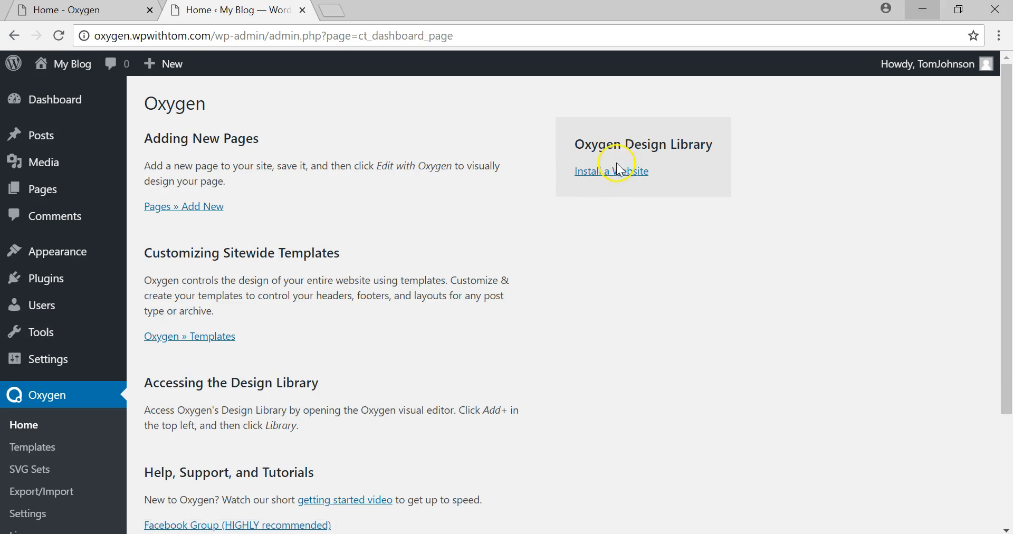
scroll(333, 298, down, 3)
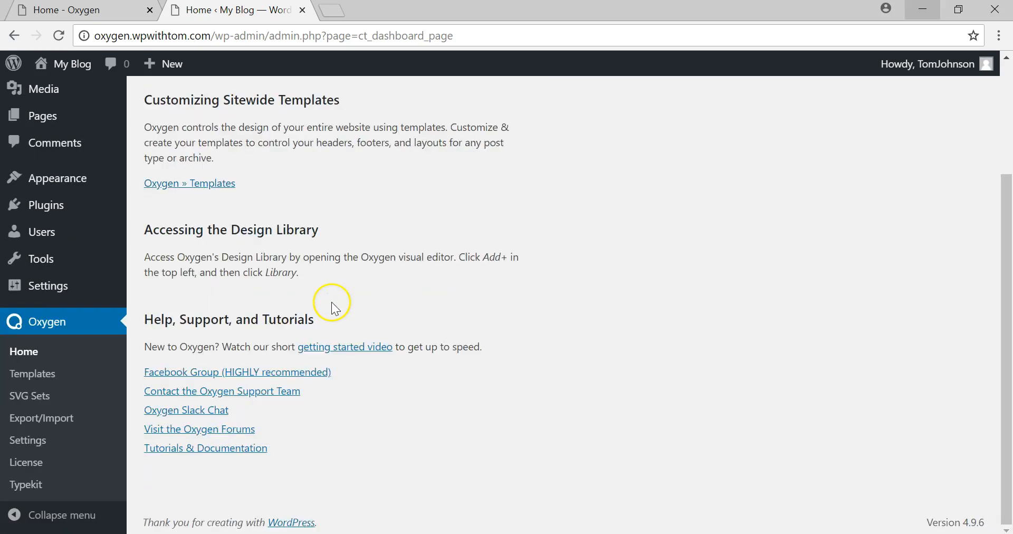
scroll(331, 302, up, 3)
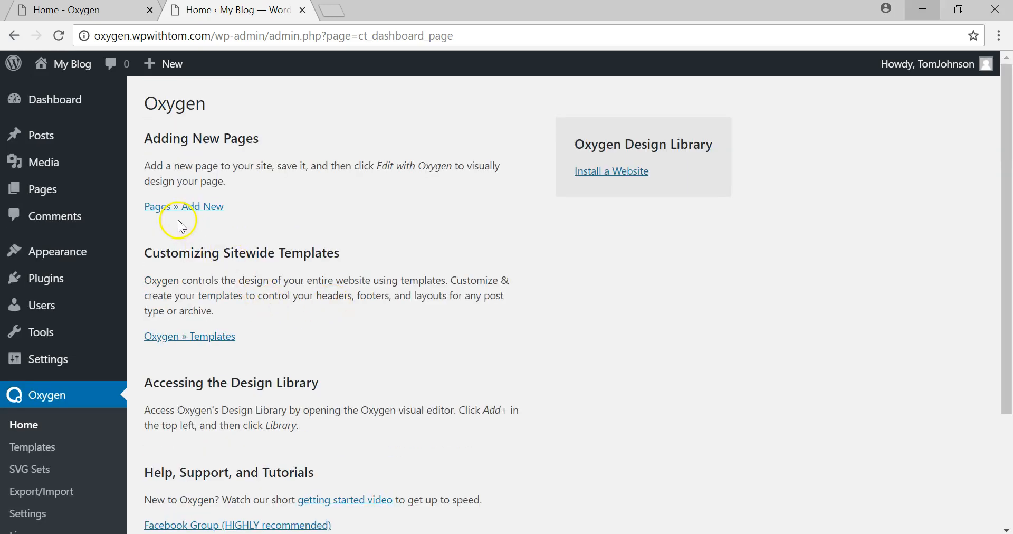
Step: Add a new WordPress page titled Home and publish it
click(185, 208)
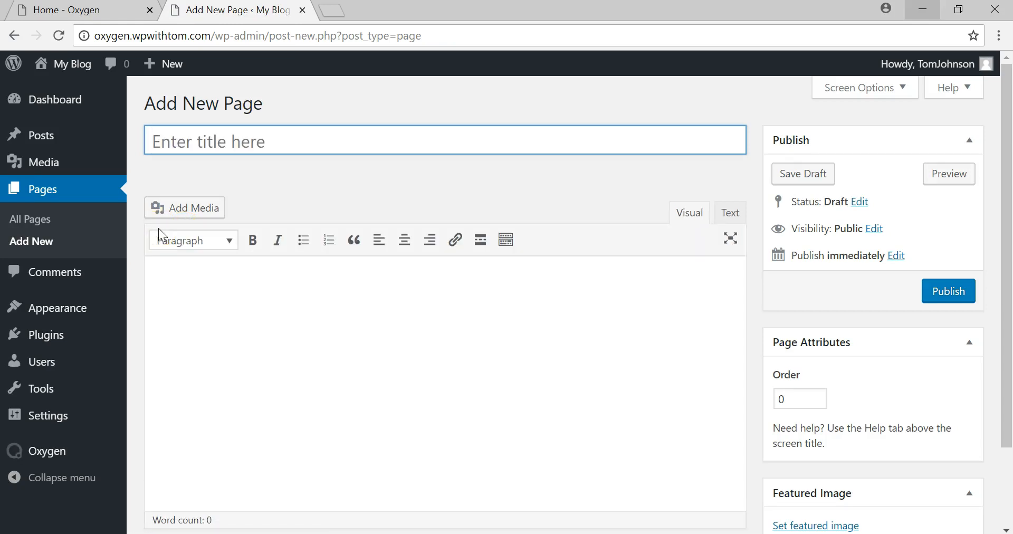
text(Home)
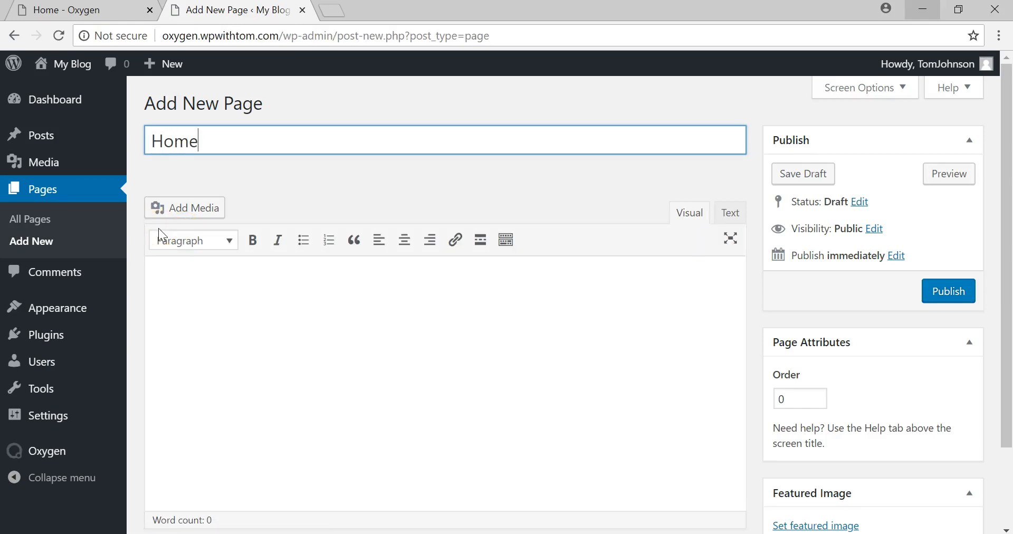
click(939, 302)
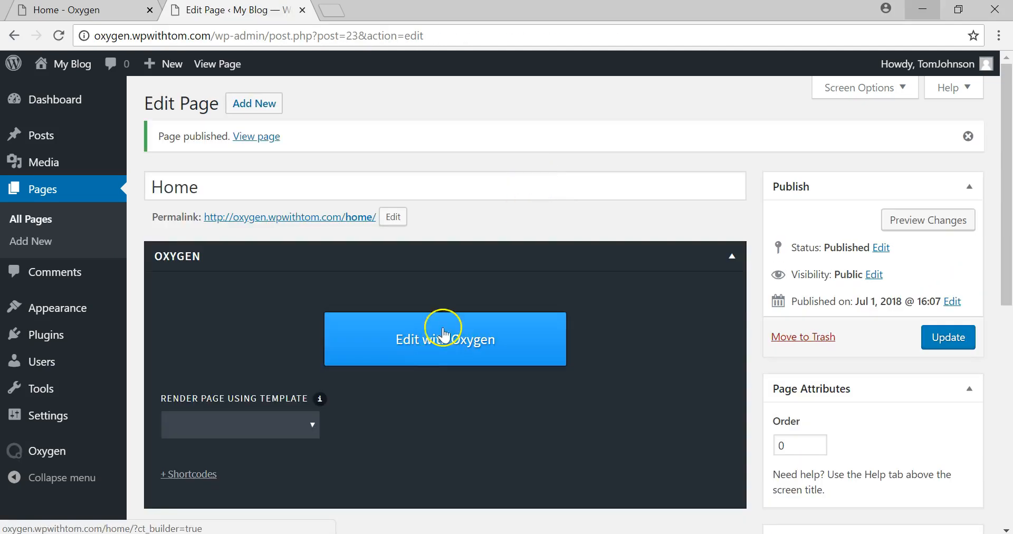
Step: Check the template choices for rendering the Home page and open the page in the Oxygen visual editor
scroll(531, 324, down, 1)
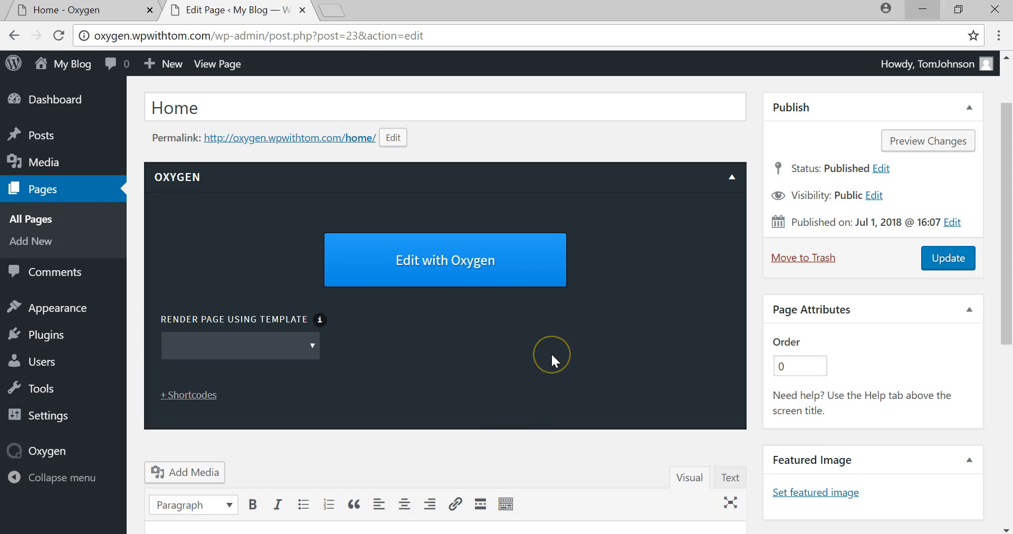
scroll(552, 356, down, 2)
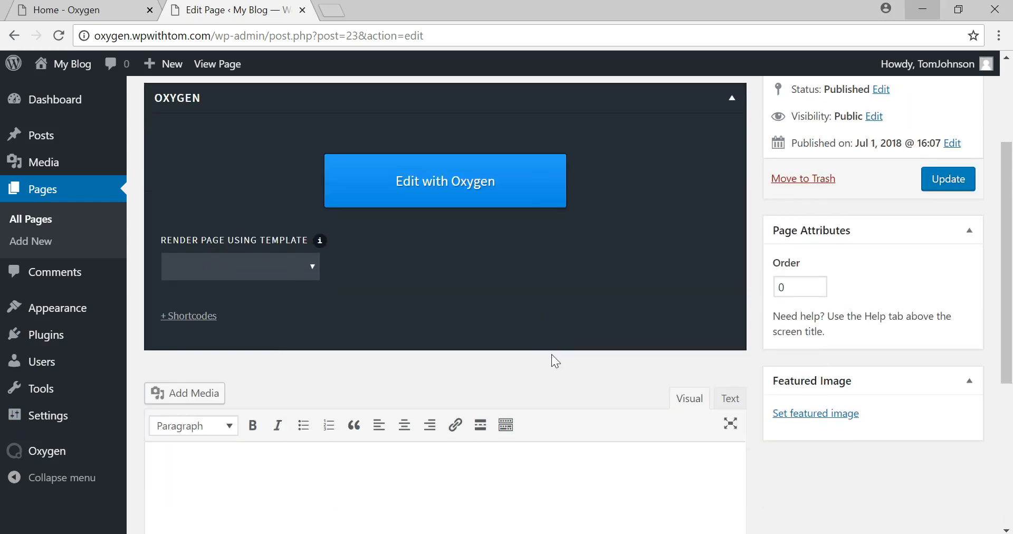
click(314, 267)
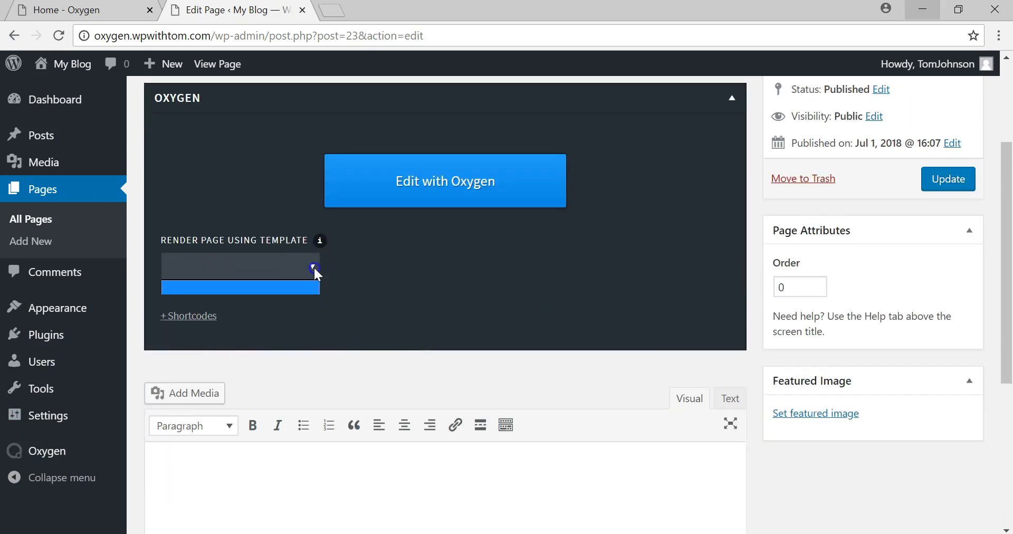
click(307, 269)
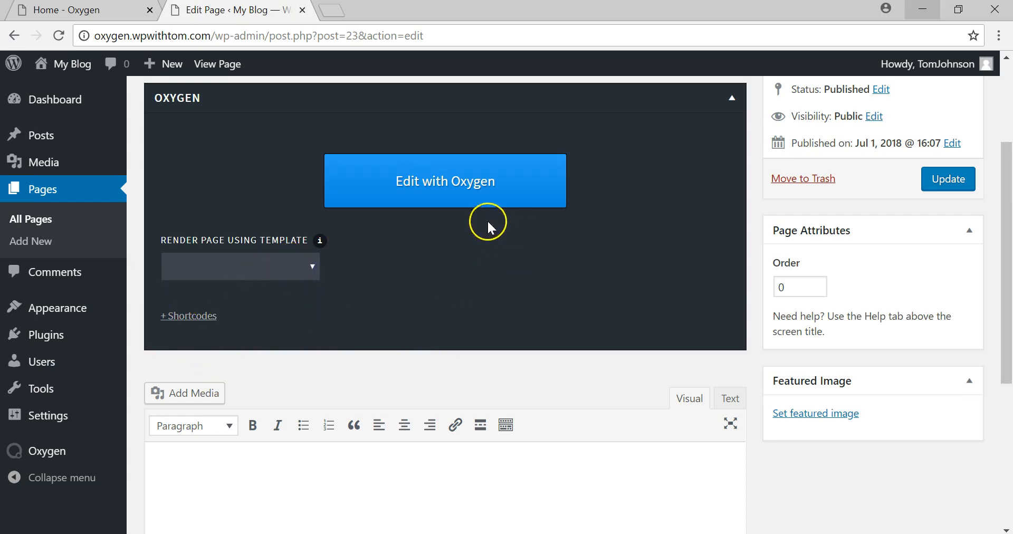
click(471, 194)
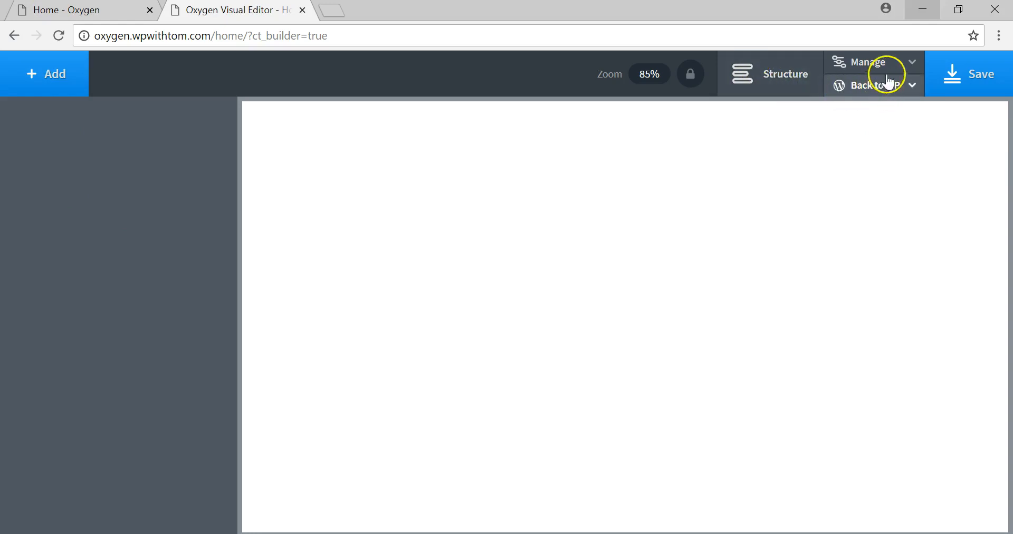
click(976, 93)
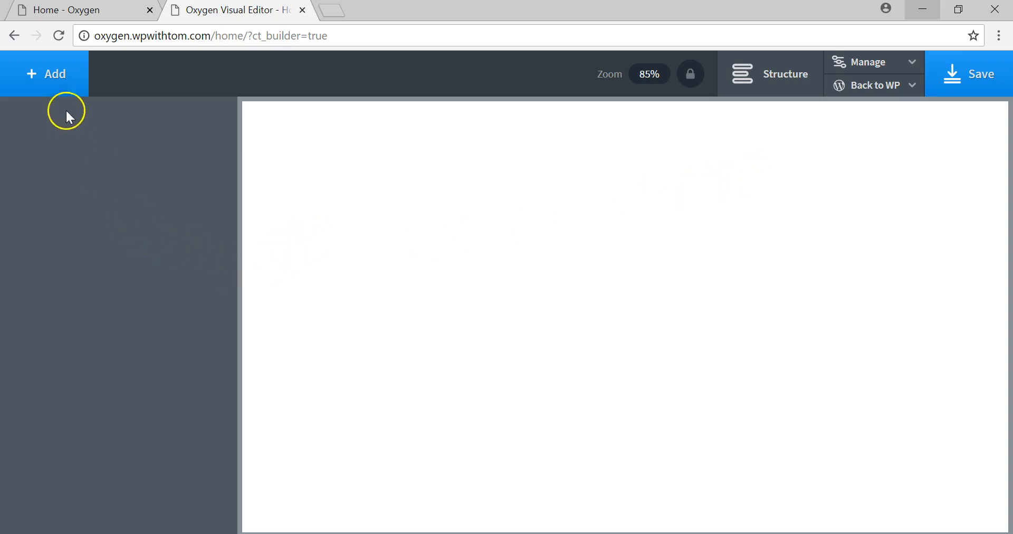
Step: Look through the Basics and Helpers elements that can be added to the page
click(55, 84)
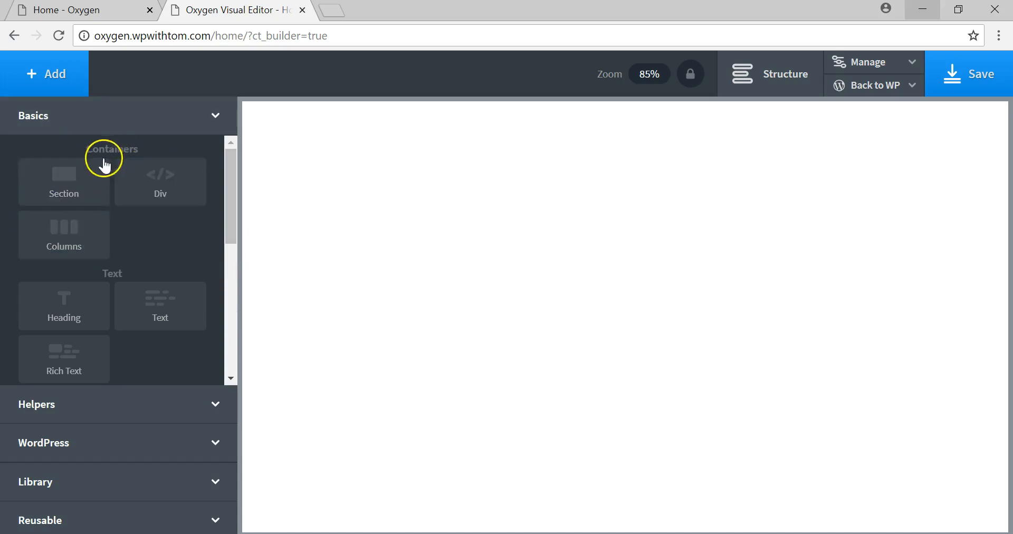
scroll(143, 316, down, 5)
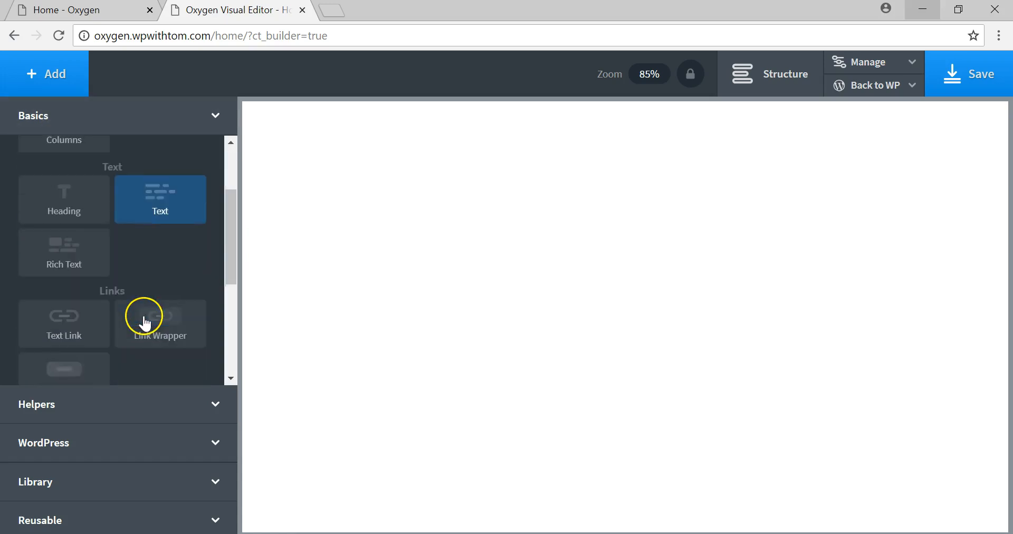
scroll(143, 316, down, 3)
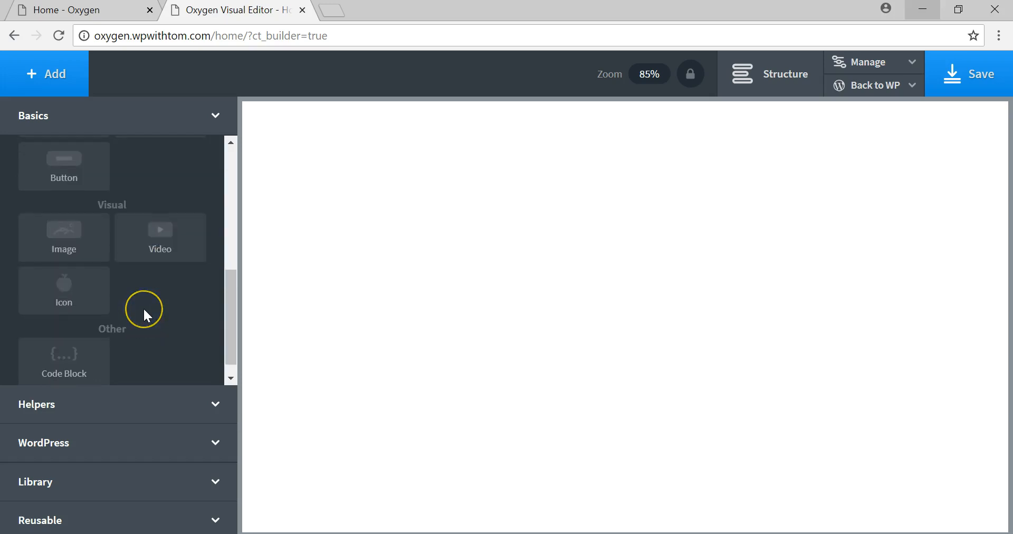
click(133, 407)
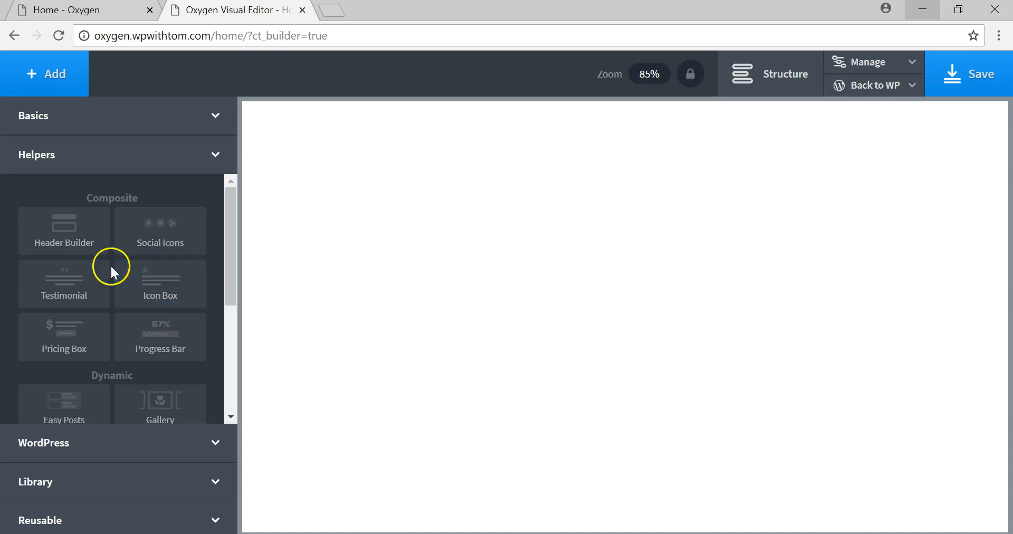
scroll(138, 300, down, 2)
scroll(138, 300, up, 2)
scroll(119, 368, down, 4)
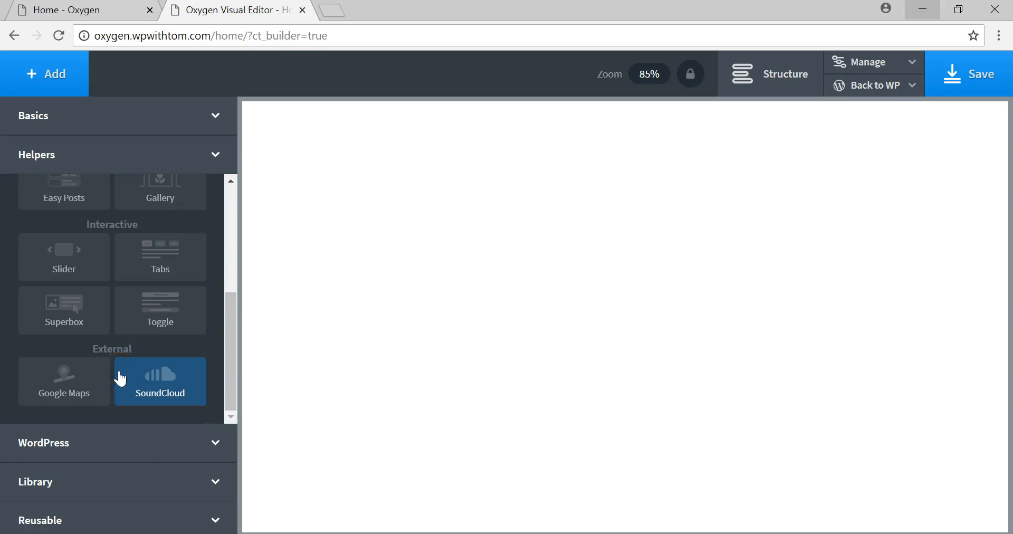
Step: Look through the addable WordPress elements, including the available widgets
click(177, 447)
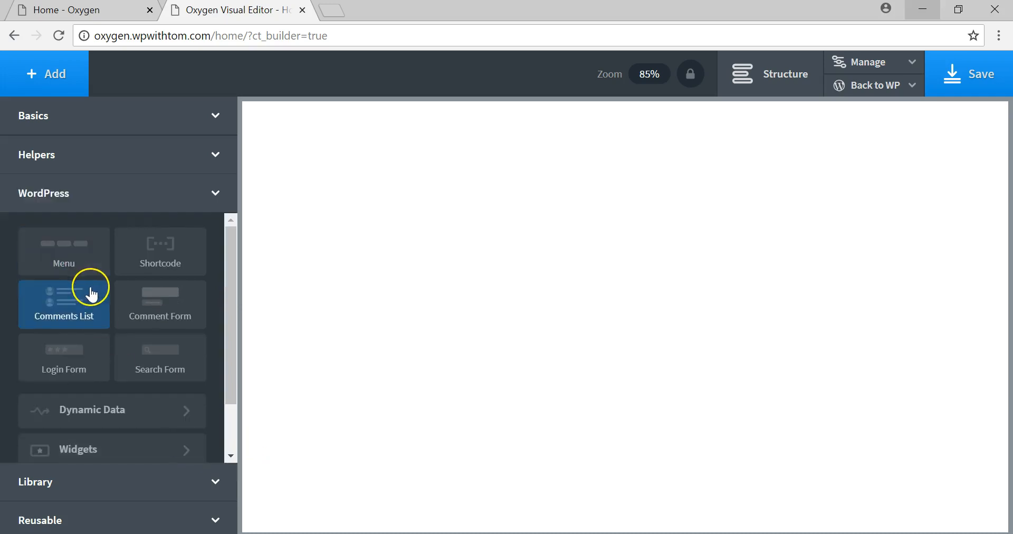
scroll(110, 427, down, 2)
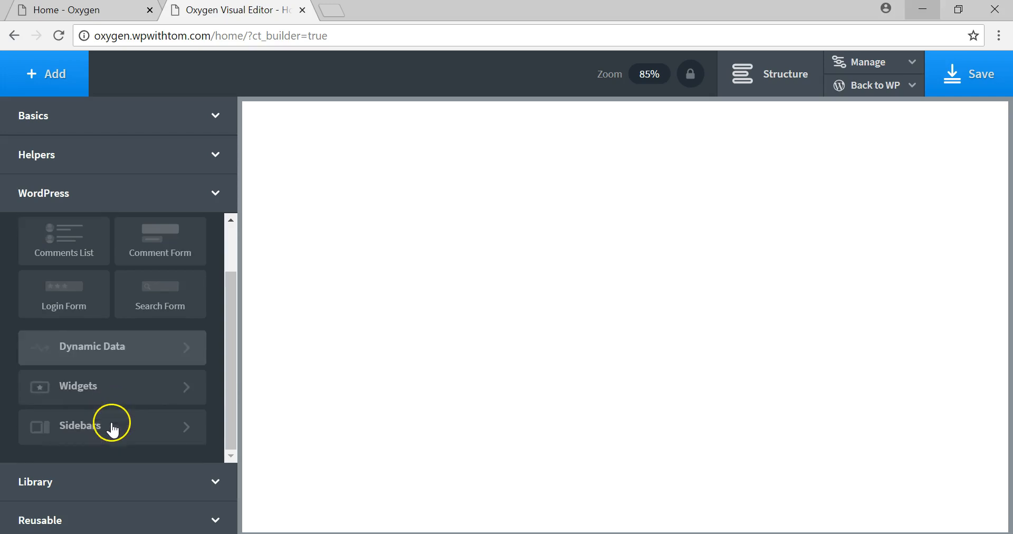
click(111, 399)
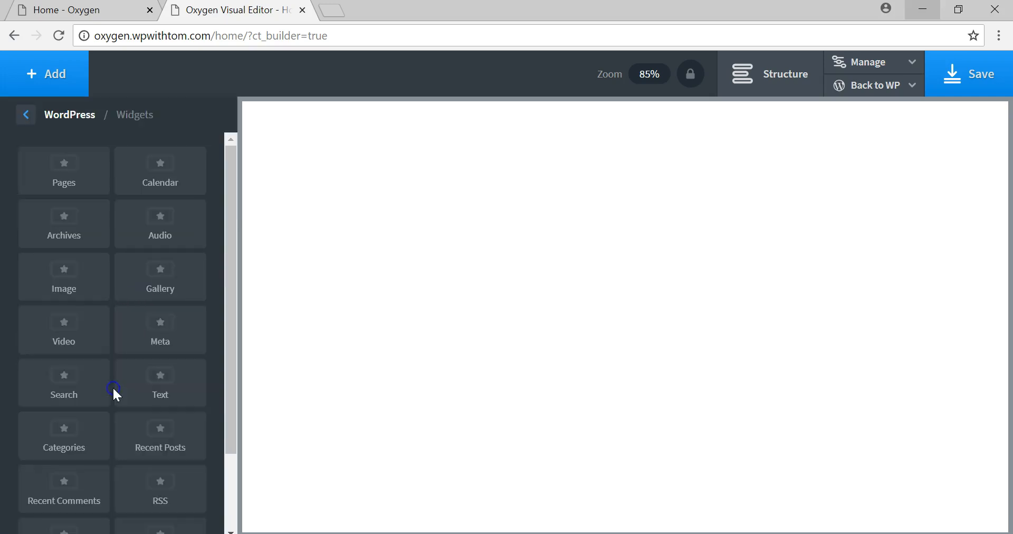
click(57, 117)
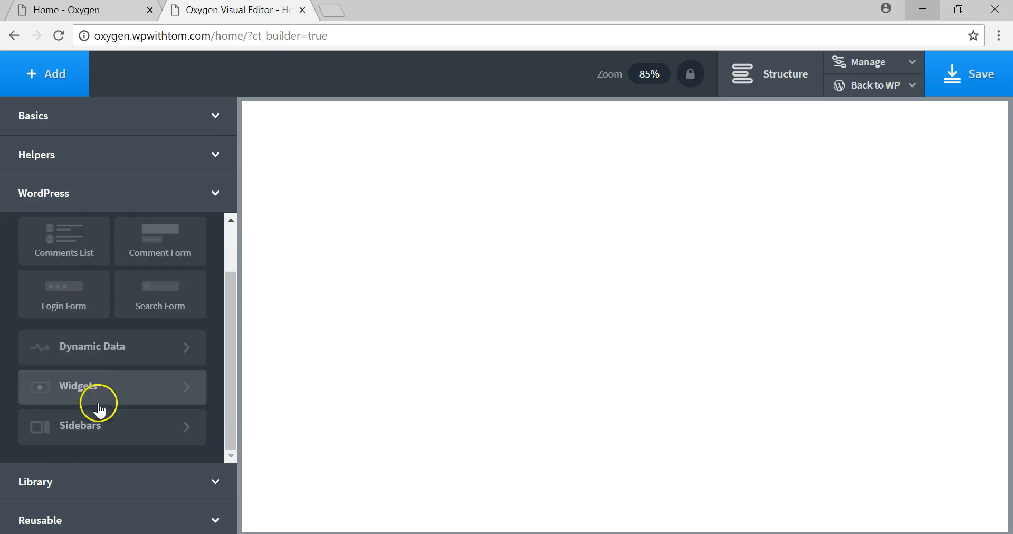
Step: Open the components of the atomic design set from the editor's library
click(103, 483)
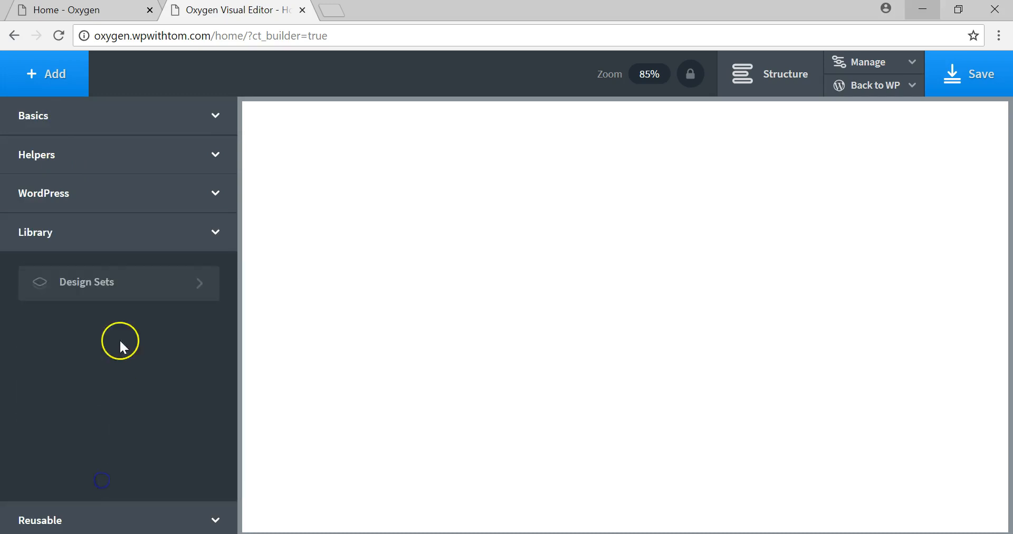
click(153, 301)
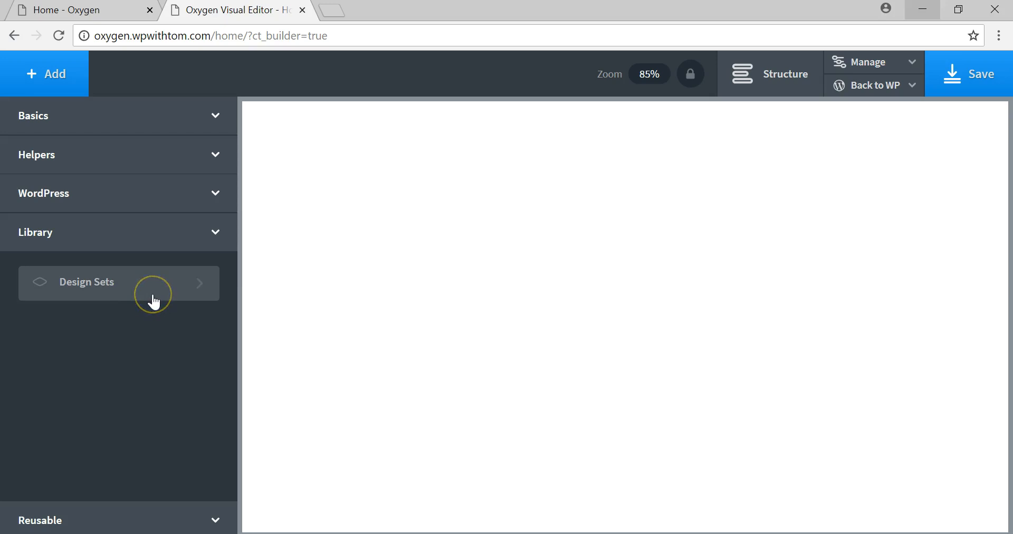
click(112, 201)
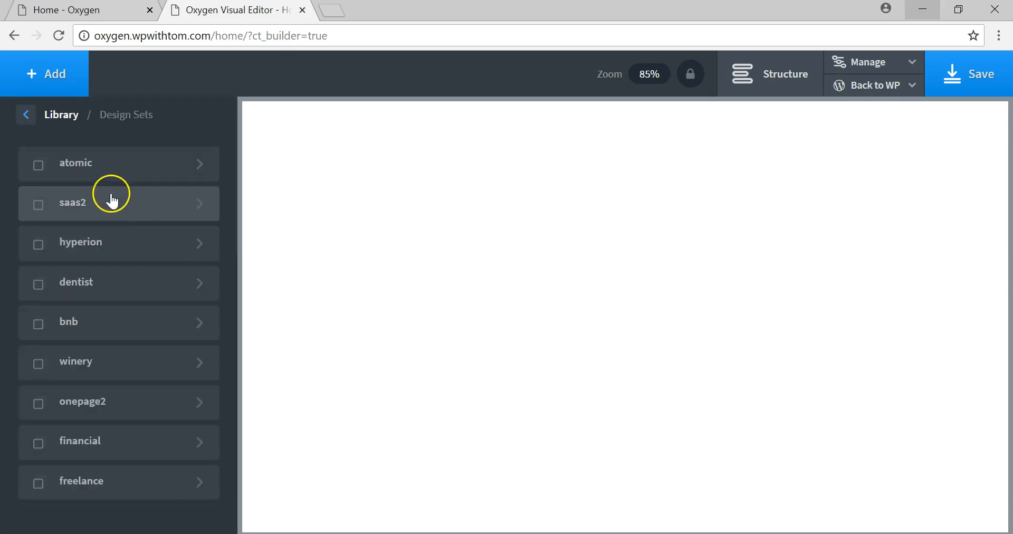
click(80, 169)
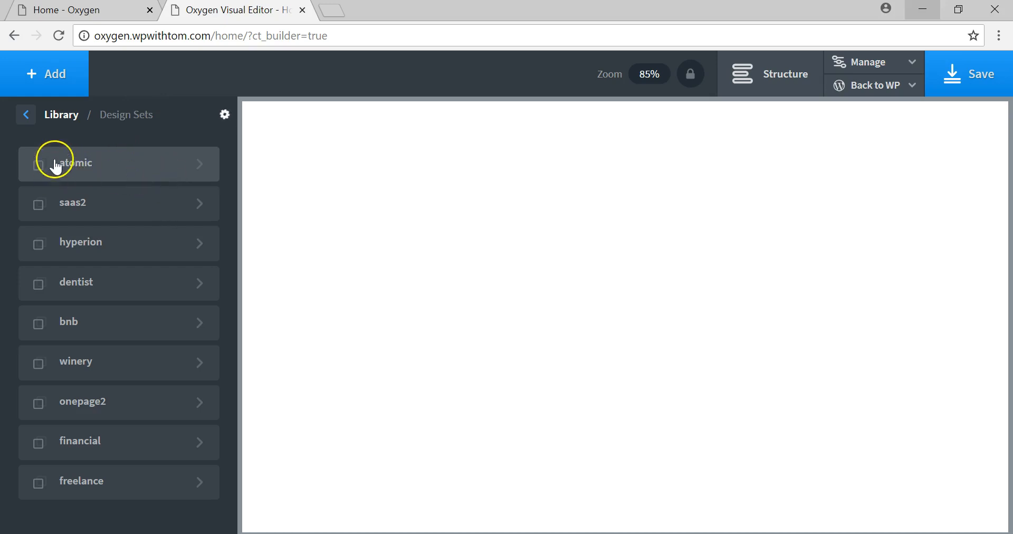
click(100, 219)
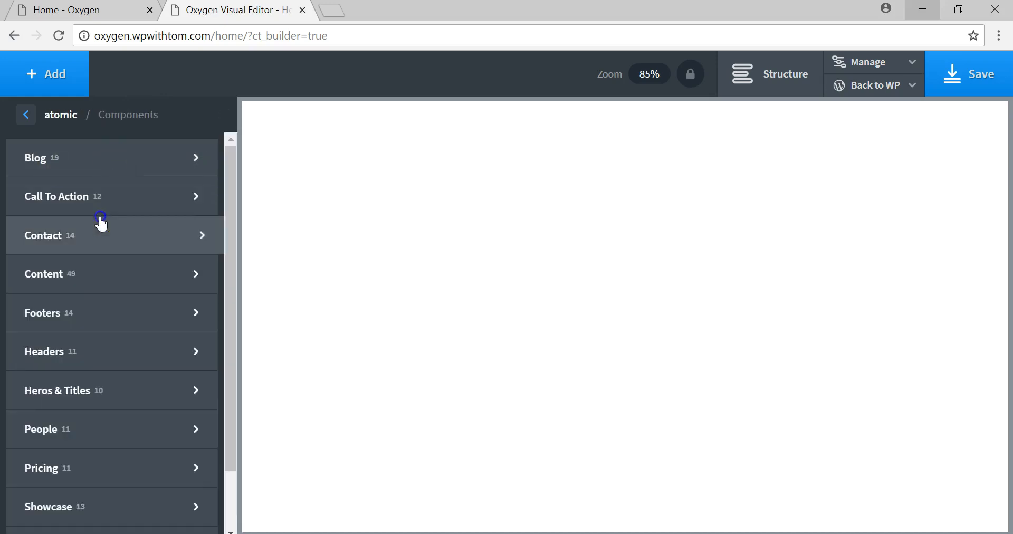
Step: Browse the atomic component previews by category, including Blog, Content, Showcase, and Sliders, Tabs, & Accordions
click(100, 197)
click(72, 159)
click(37, 207)
click(68, 265)
click(75, 320)
click(78, 352)
click(94, 396)
click(90, 435)
click(90, 462)
scroll(89, 455, down, 2)
click(90, 462)
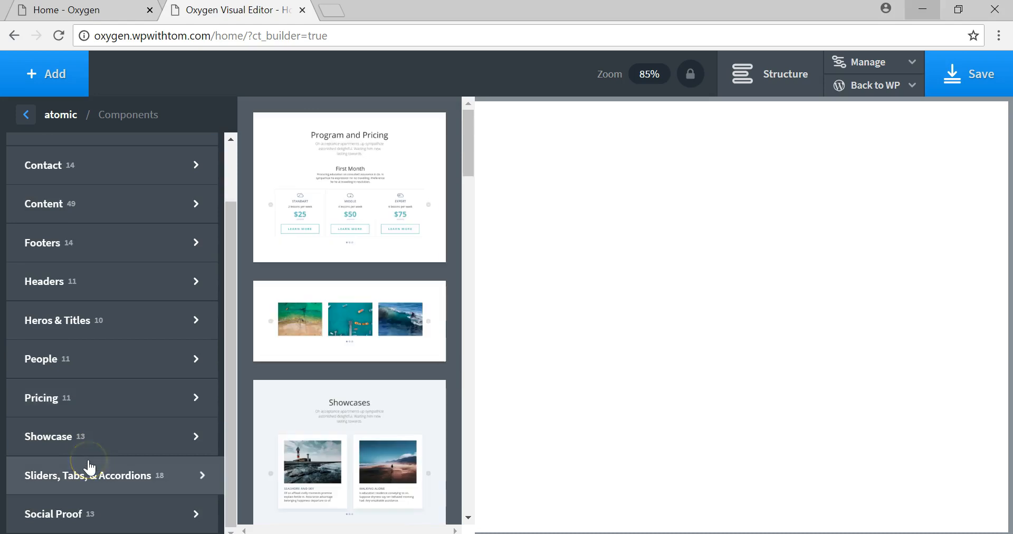
click(93, 440)
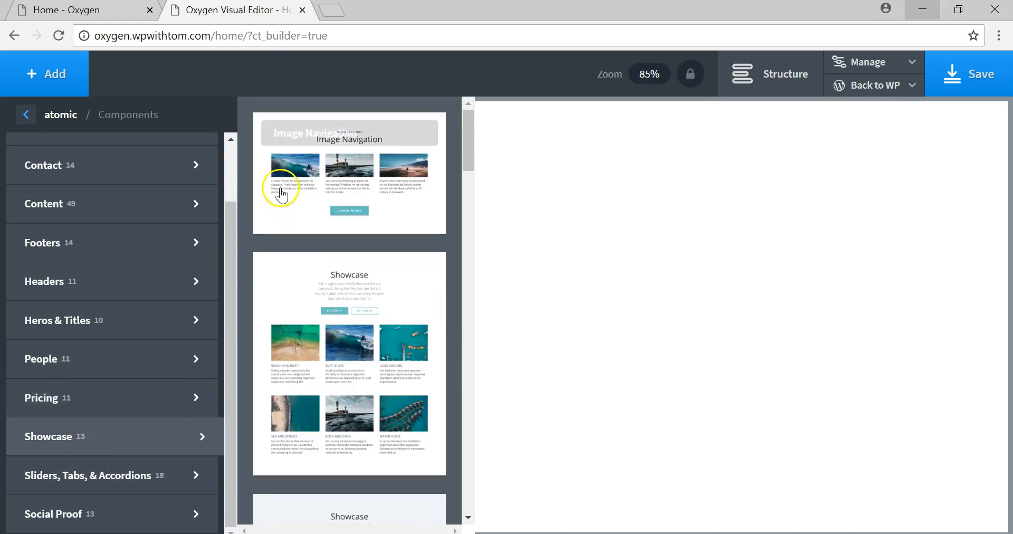
click(234, 175)
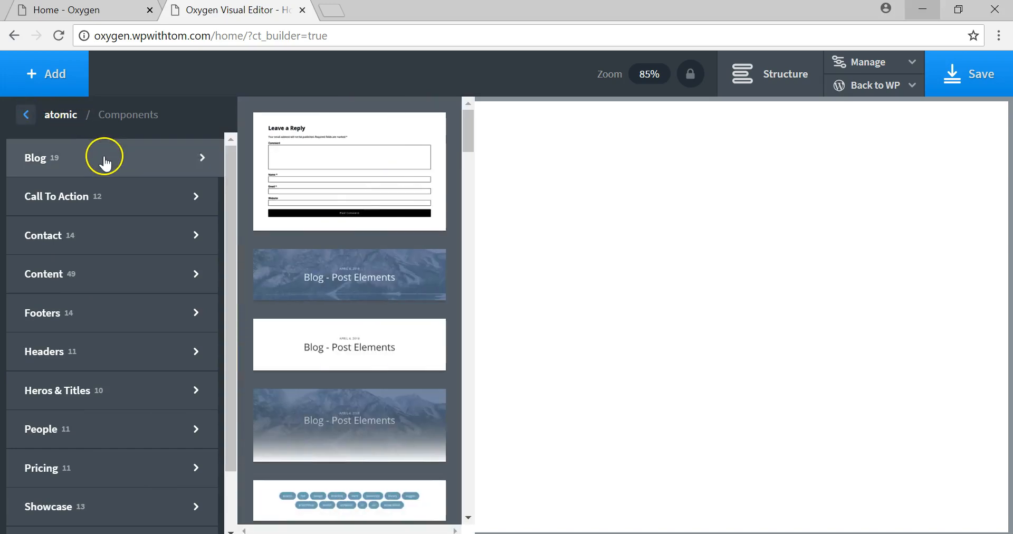
mouse_move(122, 232)
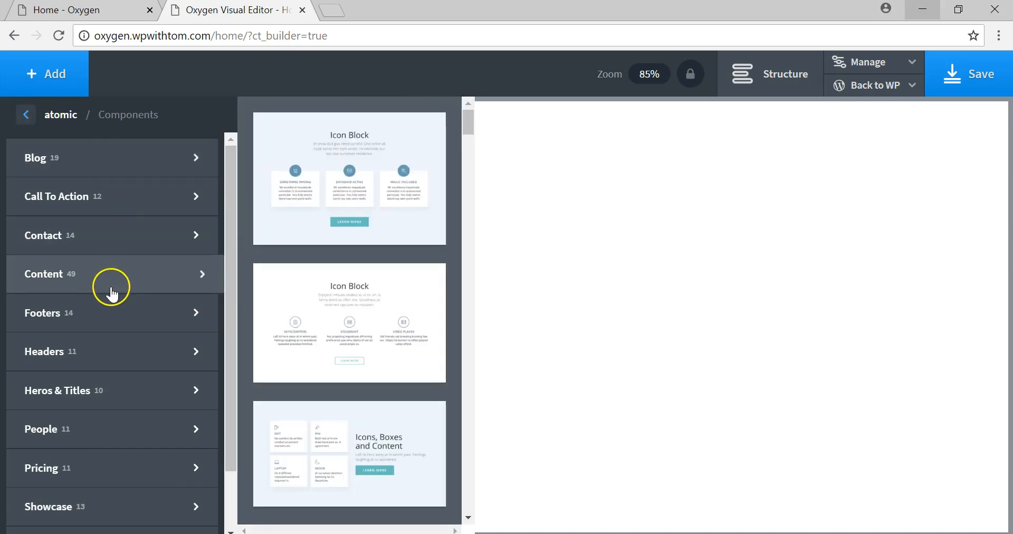
Step: Add the blue centered-logo header with log-in and sign-up buttons from the atomic Headers components to the page
mouse_move(119, 369)
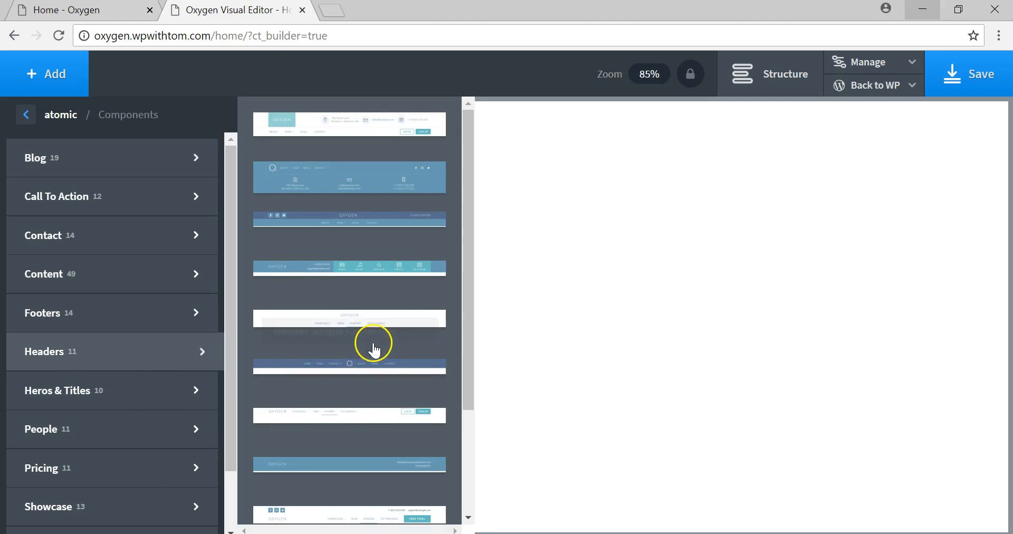
scroll(369, 248, down, 3)
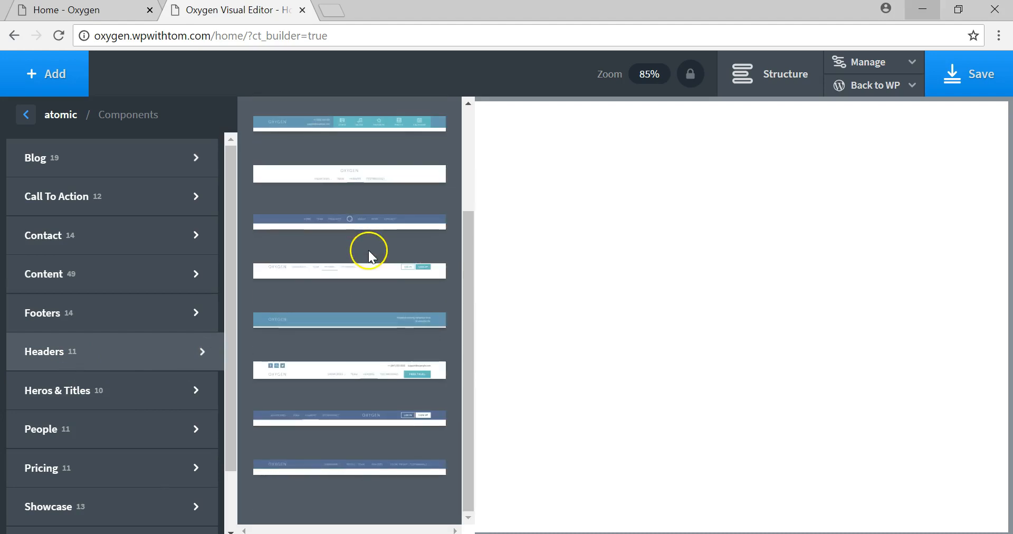
click(343, 419)
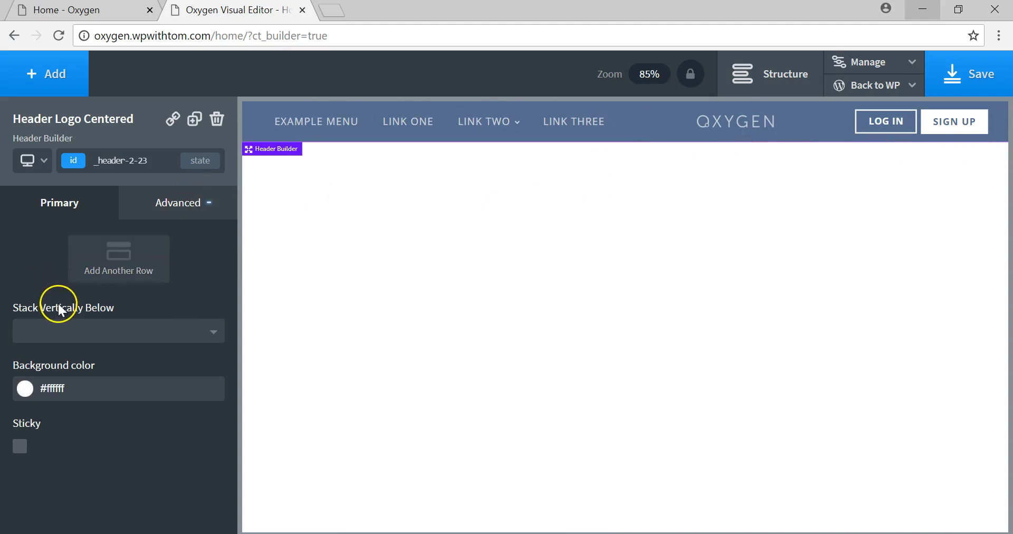
Step: Make the centered-logo header sticky and review its sticky options
click(20, 446)
scroll(94, 429, down, 3)
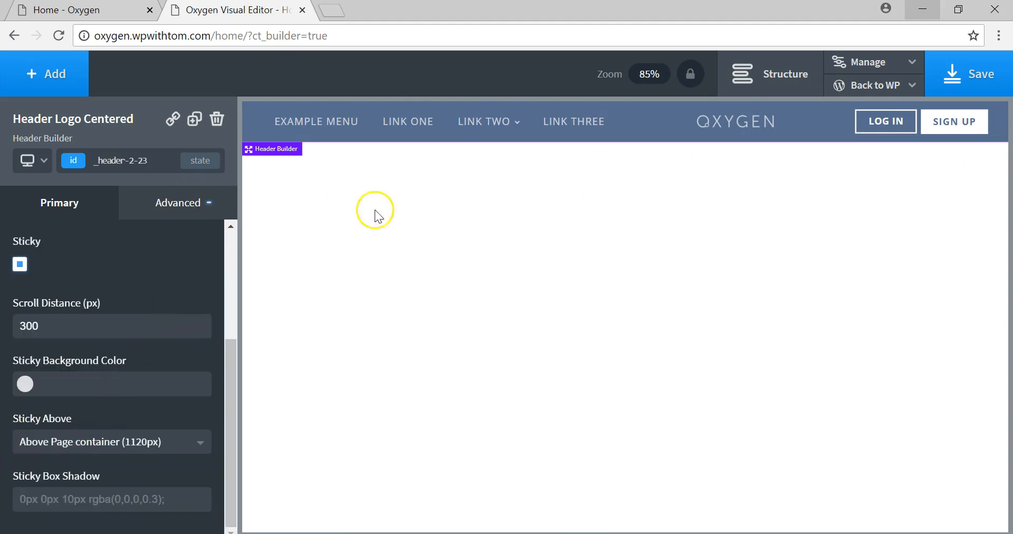
scroll(97, 233, up, 4)
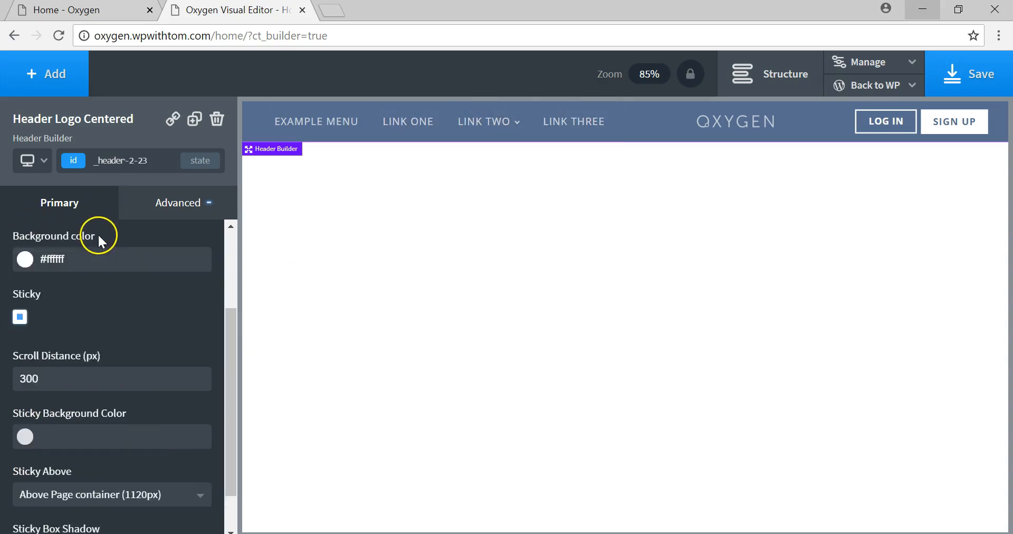
Step: Add the "Watch How We Did It!" hero from the atomic Heros & Titles components below the header
click(62, 71)
mouse_move(87, 316)
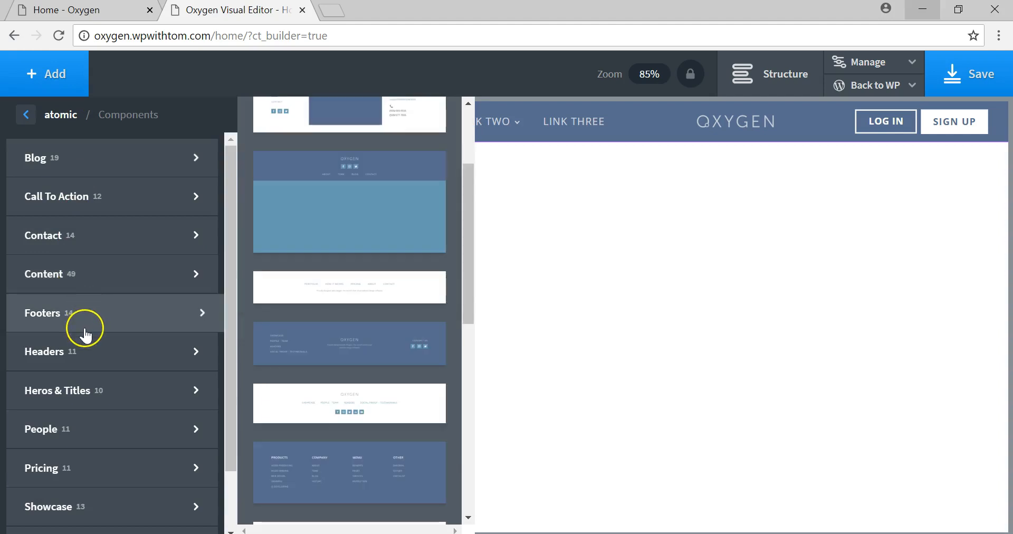
mouse_move(103, 397)
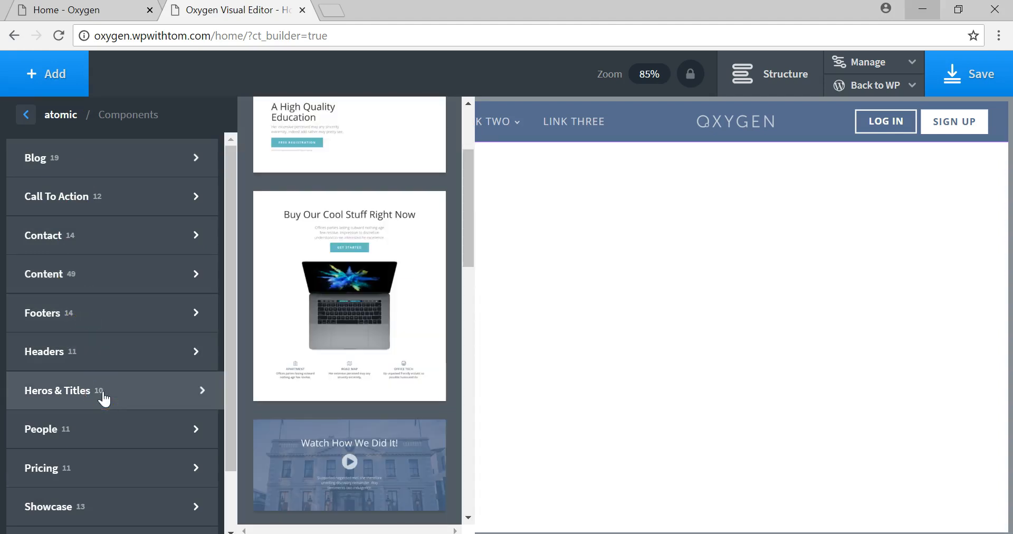
click(288, 483)
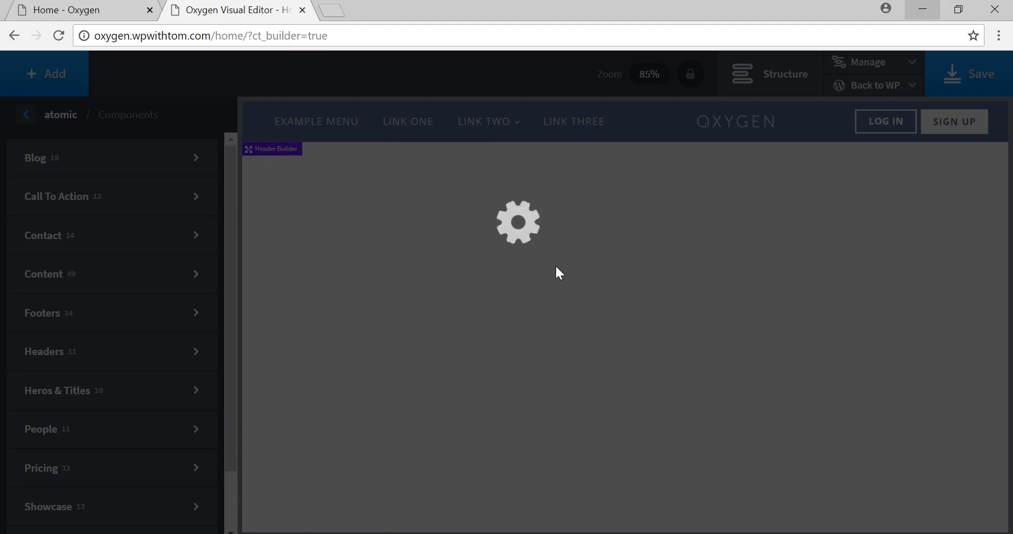
click(492, 249)
click(496, 261)
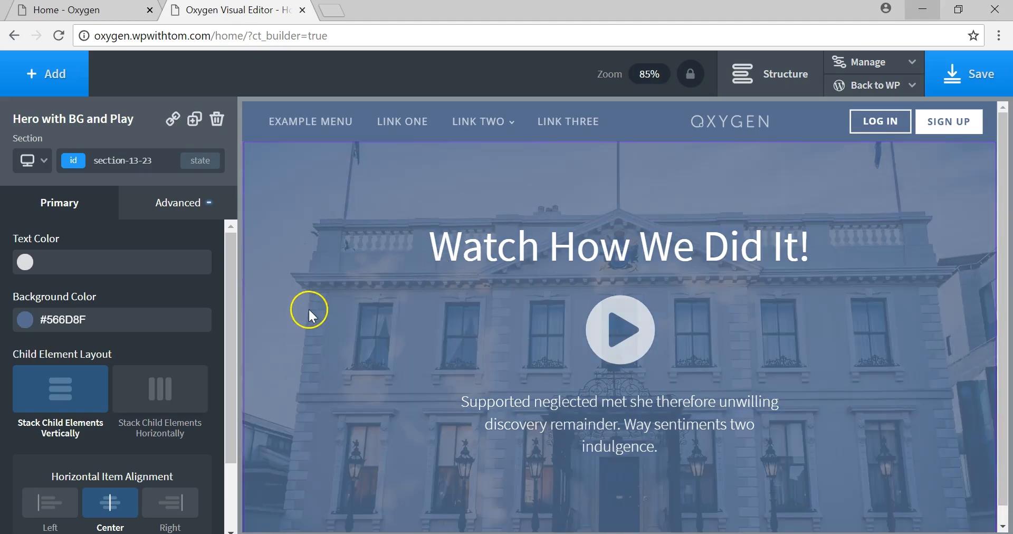
click(309, 286)
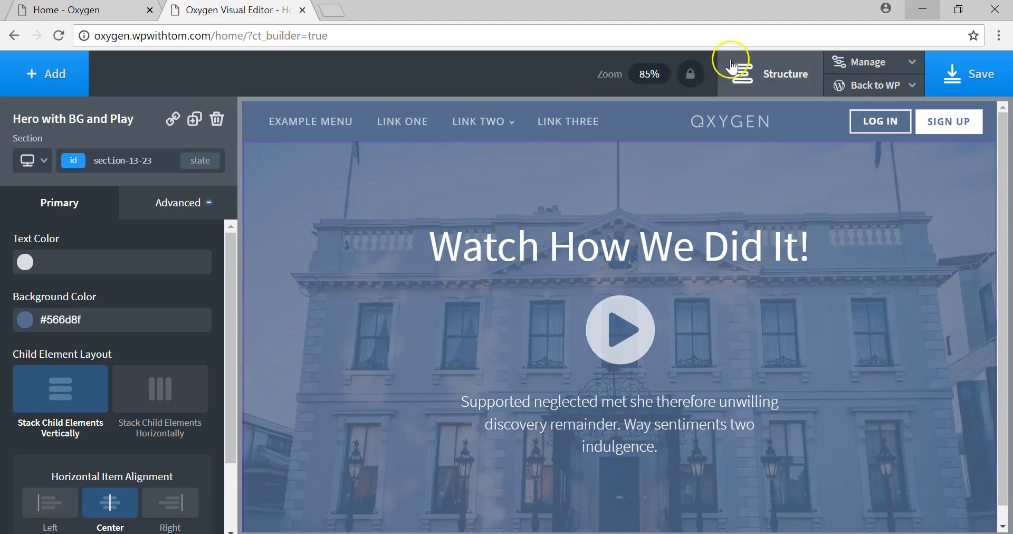
Step: Open the page structure and inspect the nested rows inside the centered-logo header, then collapse the header
click(768, 76)
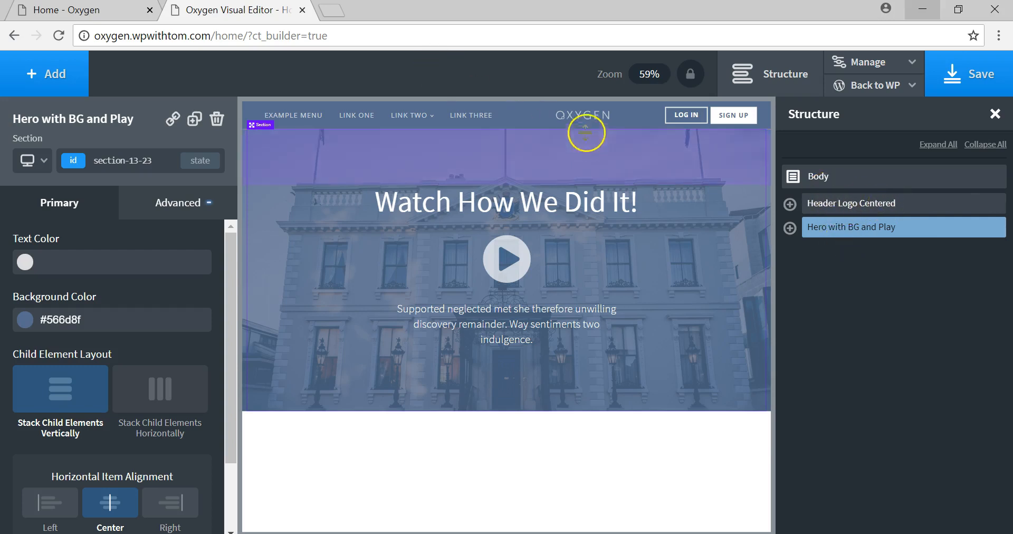
click(792, 204)
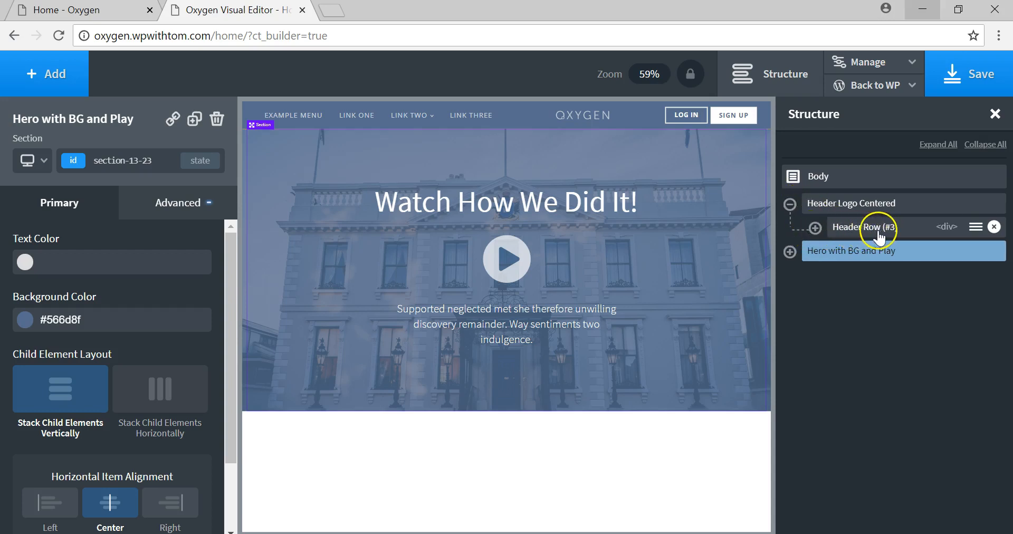
click(814, 230)
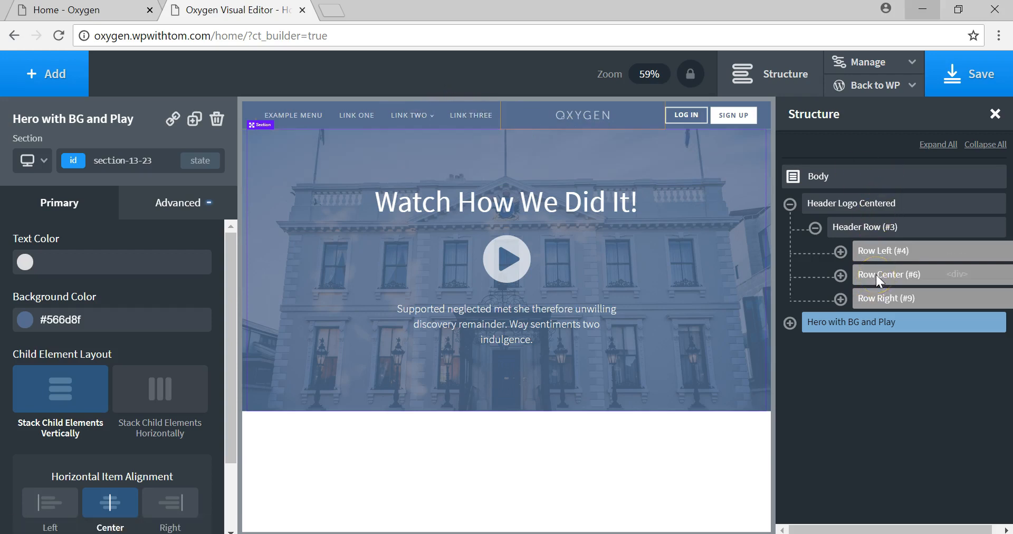
click(881, 300)
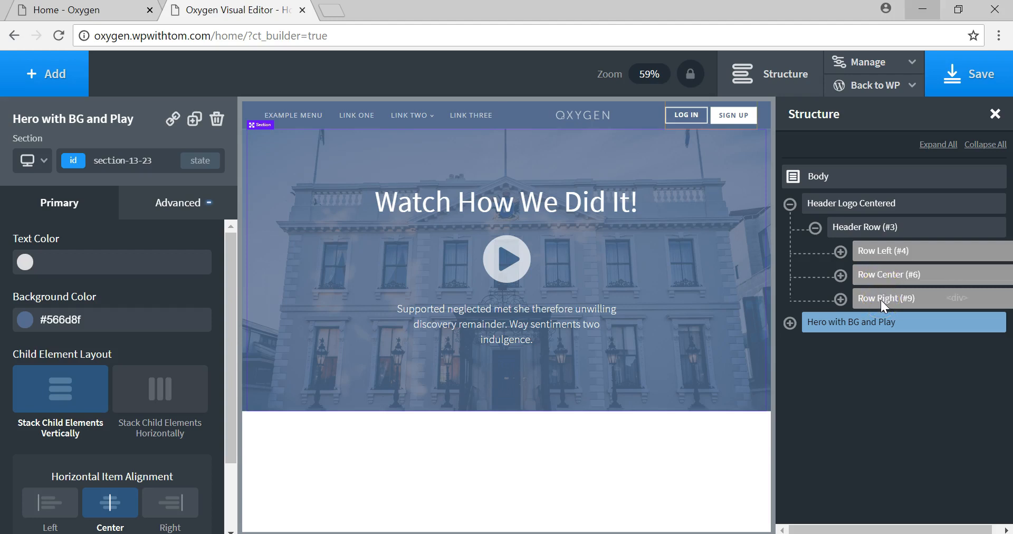
click(790, 206)
click(849, 253)
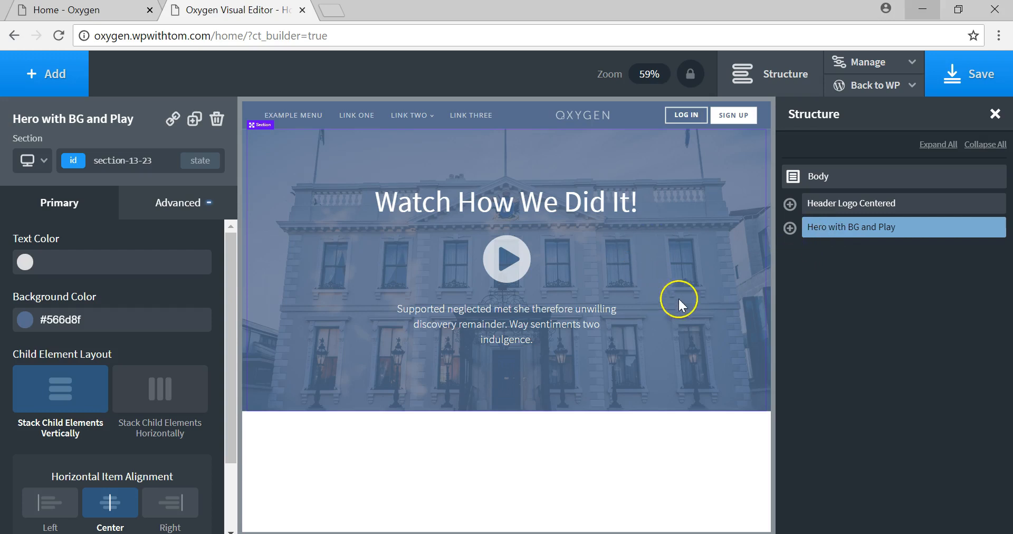
Step: Replace the hero section's heading text with "Welcome to my site!"
click(790, 227)
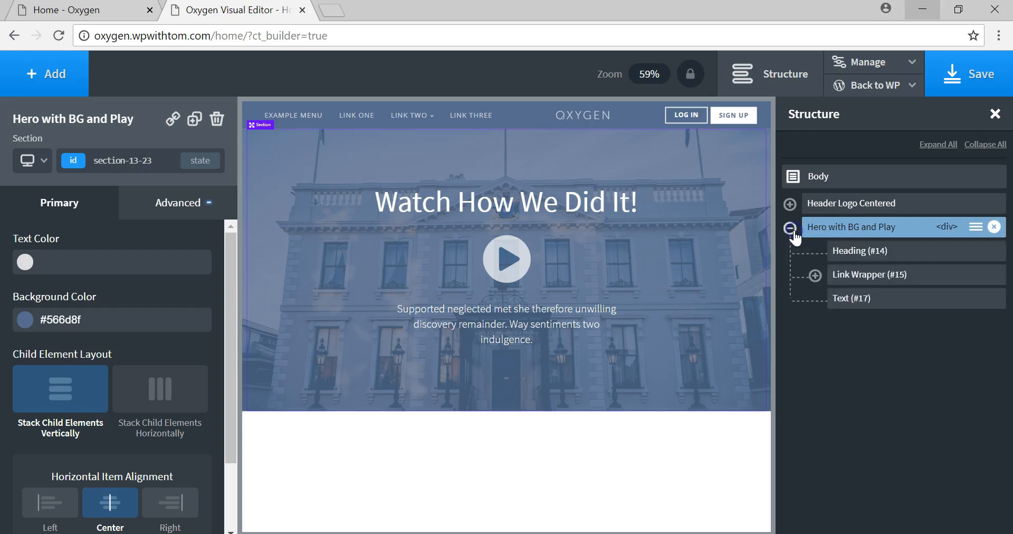
click(867, 250)
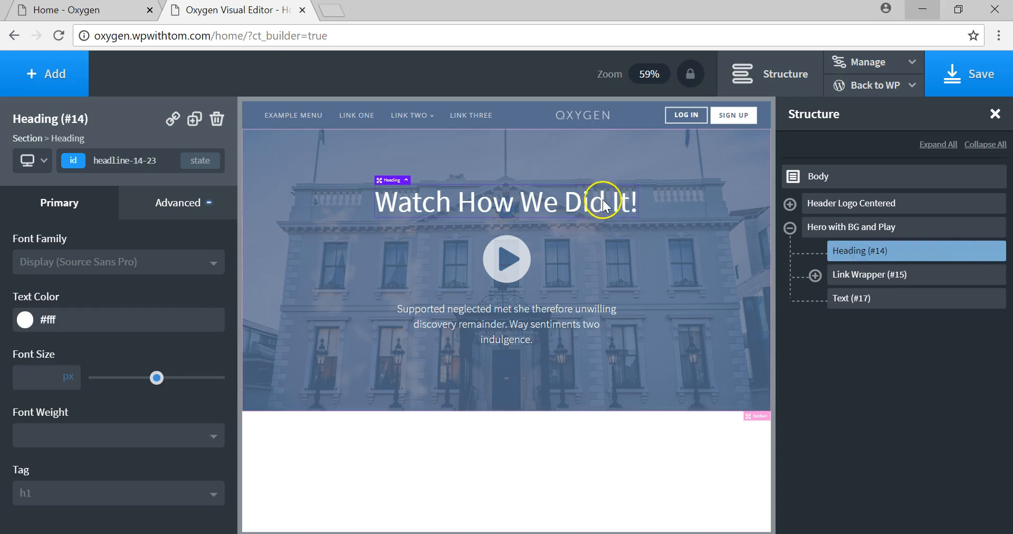
double_click(624, 205)
drag(633, 205, 332, 213)
click(728, 183)
double_click(623, 201)
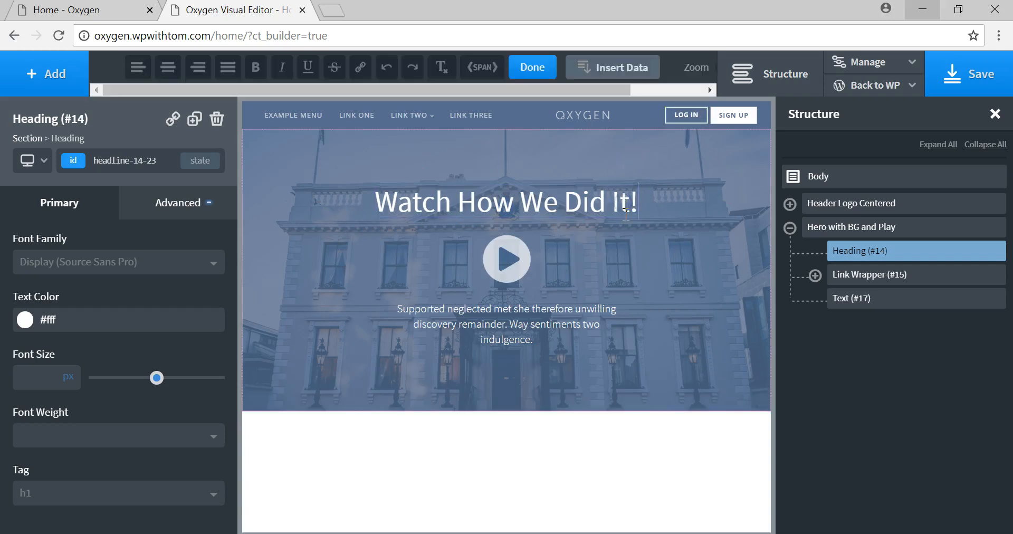
key(BackSpace)
key(BackSpace)
key(BackSpace)
key(BackSpace)
key(BackSpace)
key(BackSpace)
key(BackSpace)
key(BackSpace)
key(BackSpace)
key(BackSpace)
key(BackSpace)
key(BackSpace)
key(BackSpace)
key(BackSpace)
key(BackSpace)
key(BackSpace)
key(BackSpace)
key(BackSpace)
key(BackSpace)
key(BackSpace)
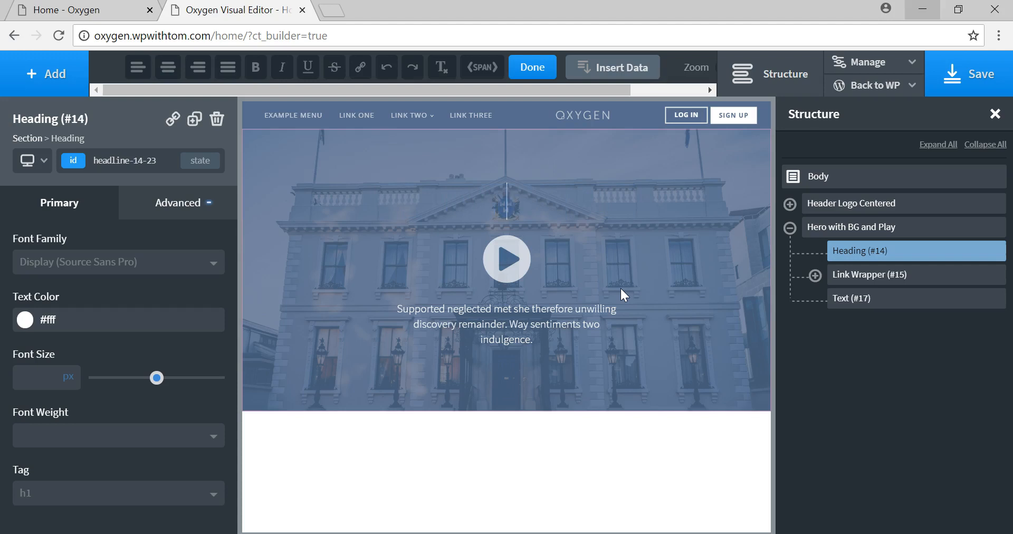
text(Welcome)
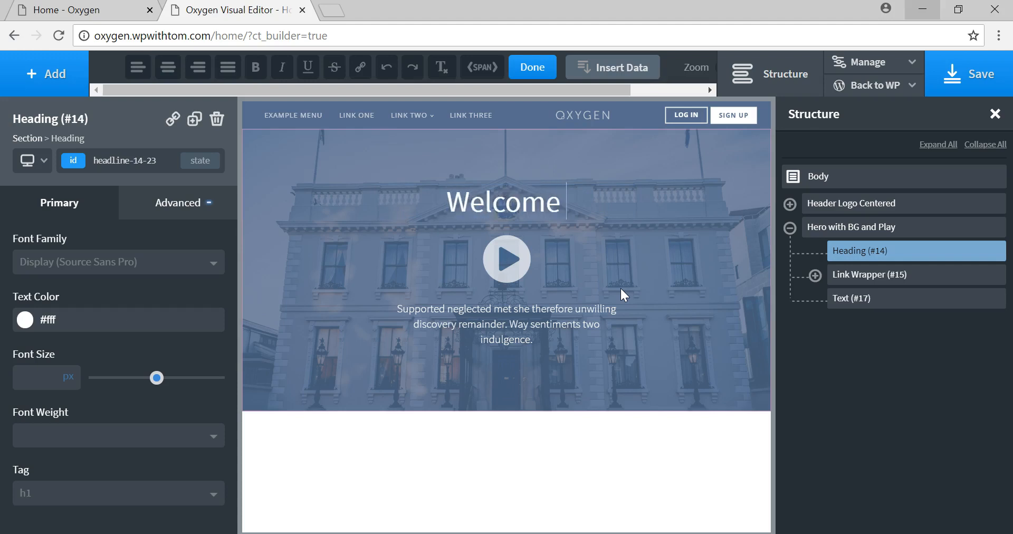
text( to my site!)
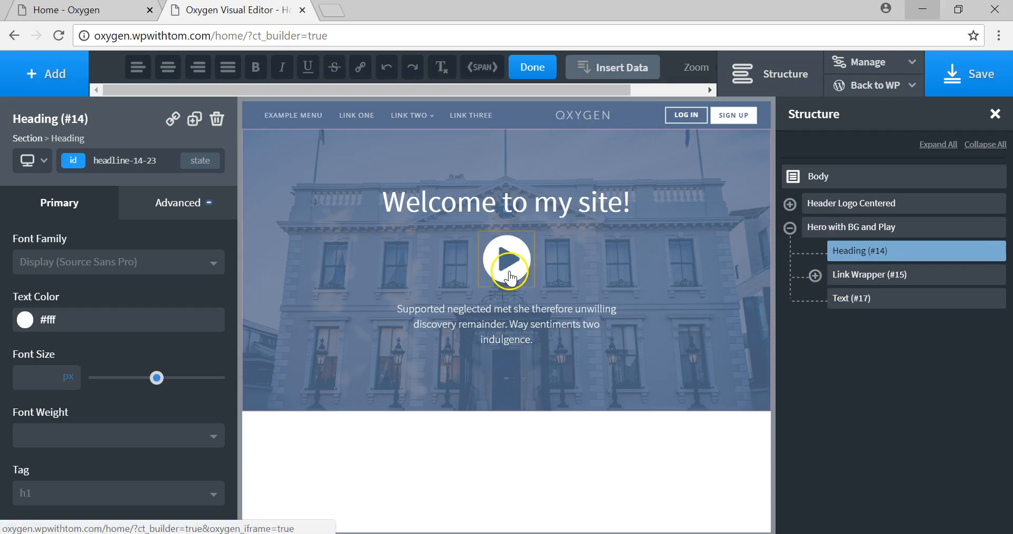
Step: Try deleting the play icon inside the hero's link wrapper and undo the deletion, doing this twice
click(815, 275)
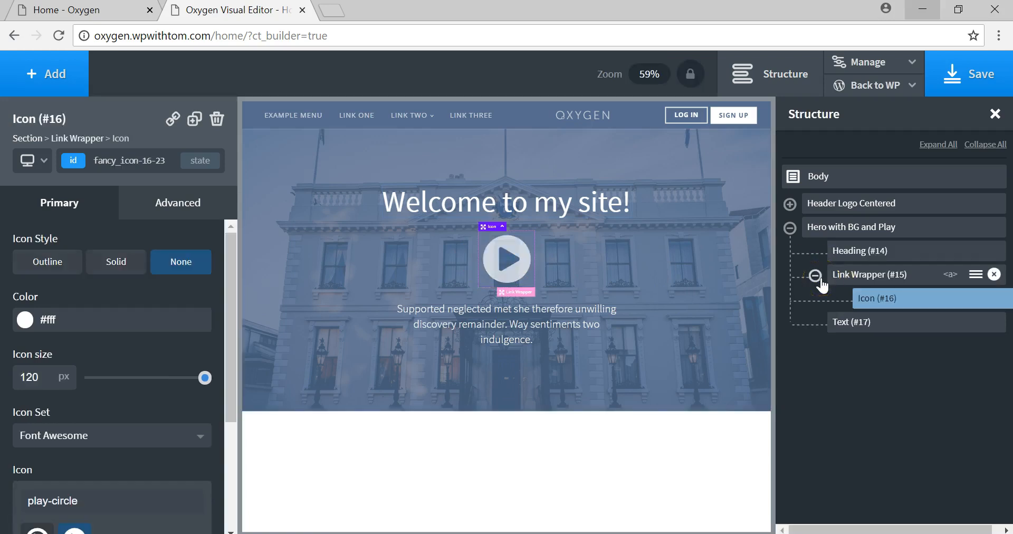
click(944, 274)
mouse_move(995, 303)
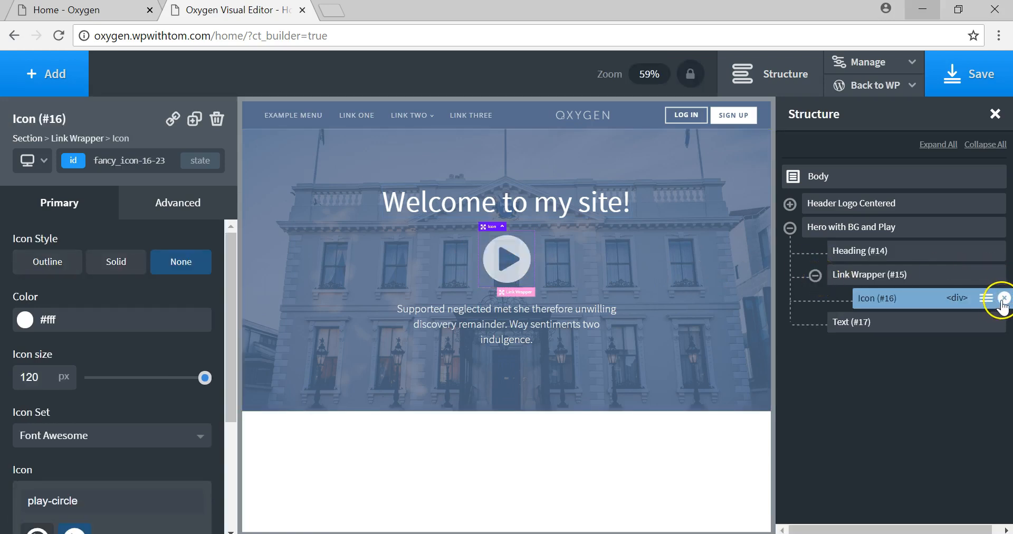
click(1003, 298)
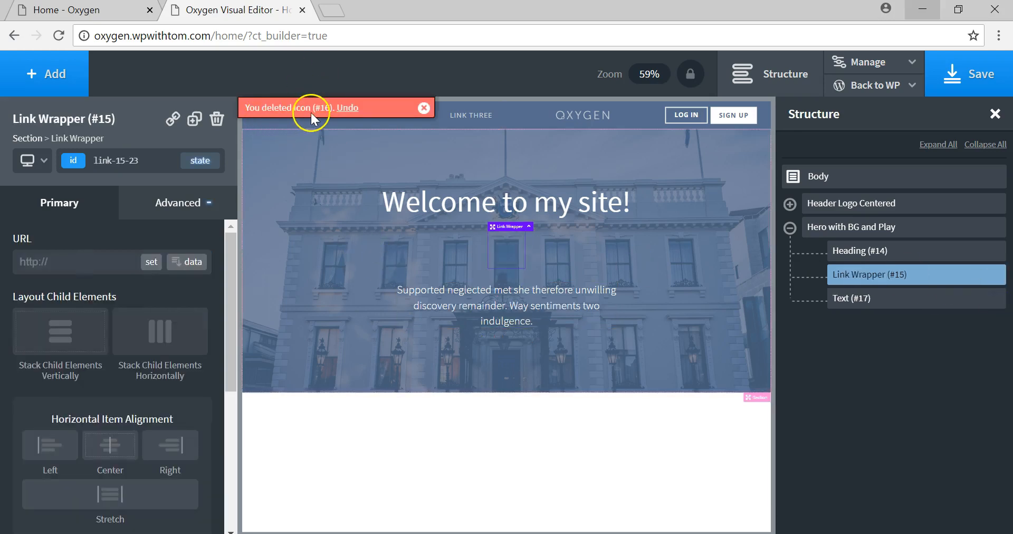
click(353, 108)
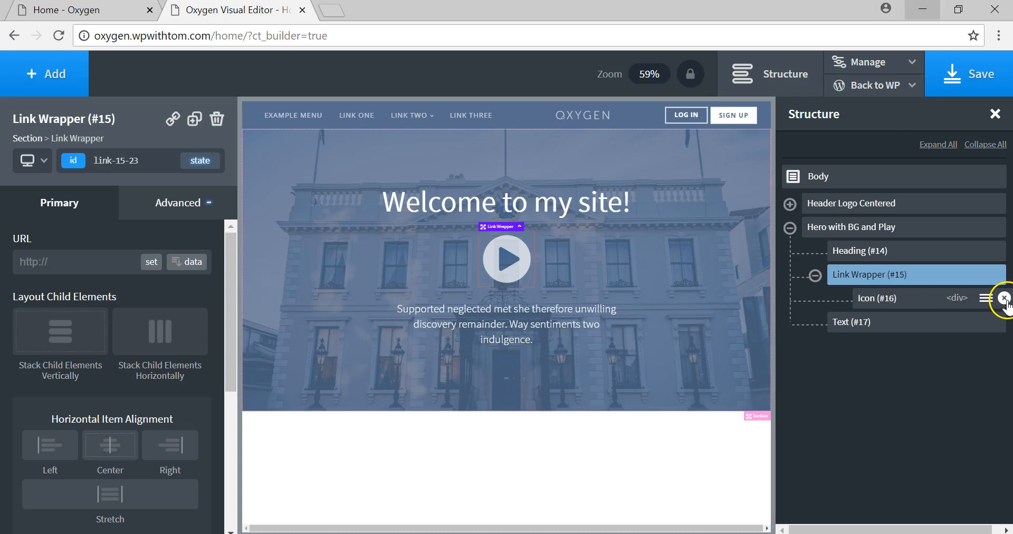
click(1004, 303)
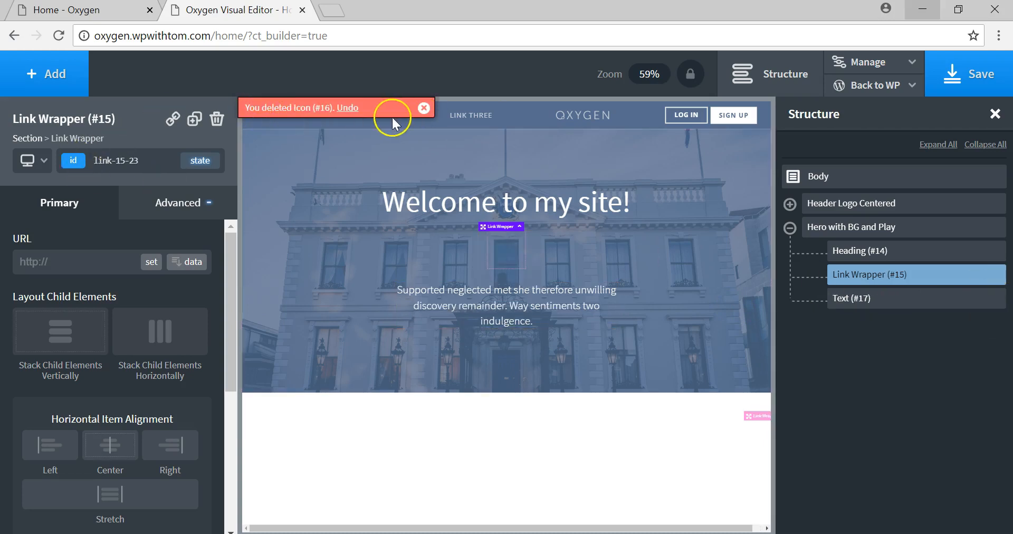
click(348, 109)
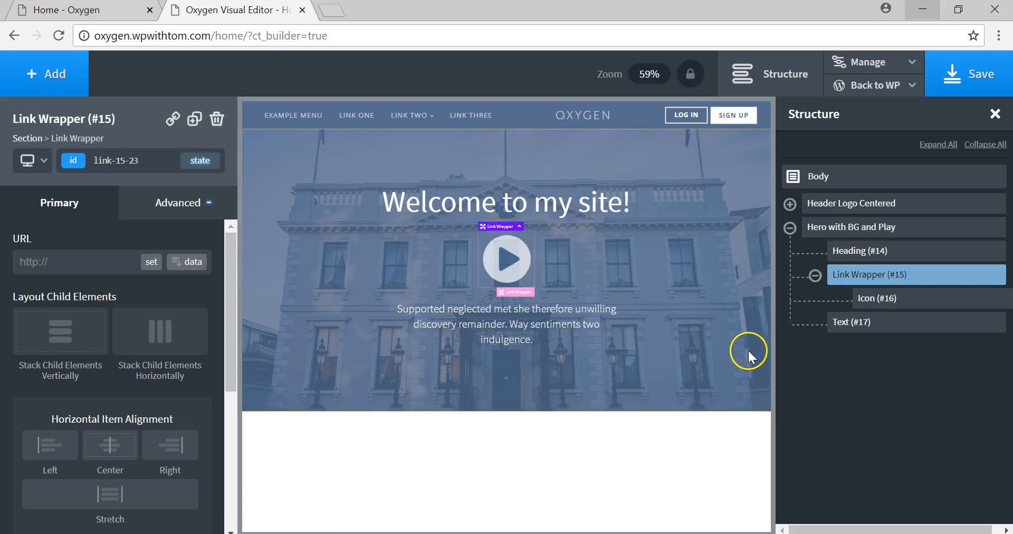
Step: Look through the settings of the play icon, the text below it and the hero section itself
click(923, 304)
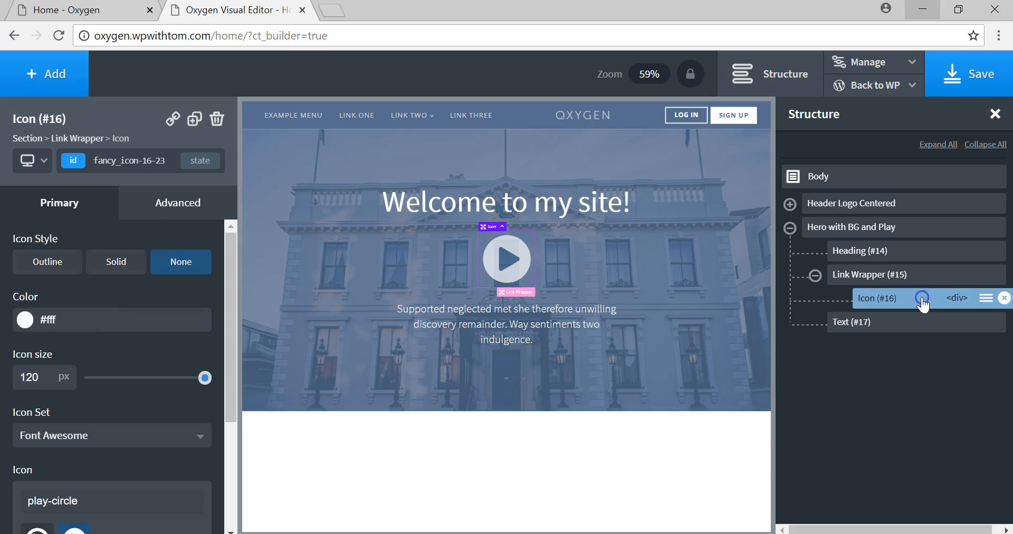
drag(924, 304, 852, 325)
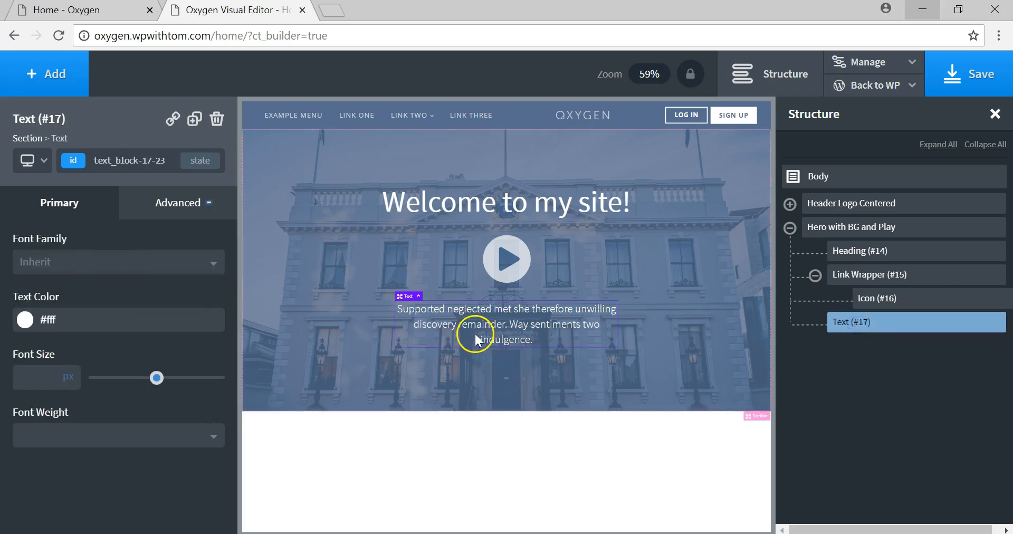
click(270, 217)
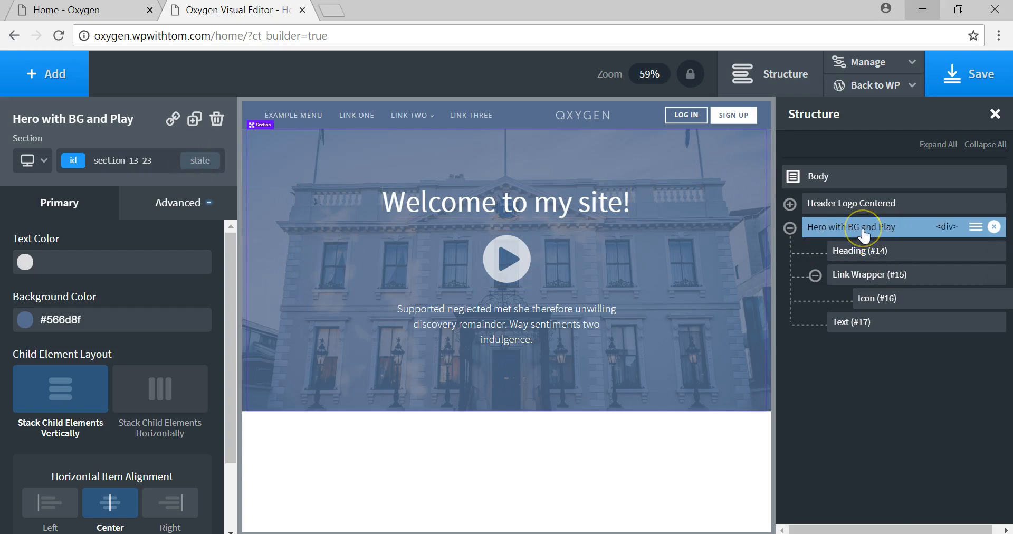
drag(223, 268, 233, 388)
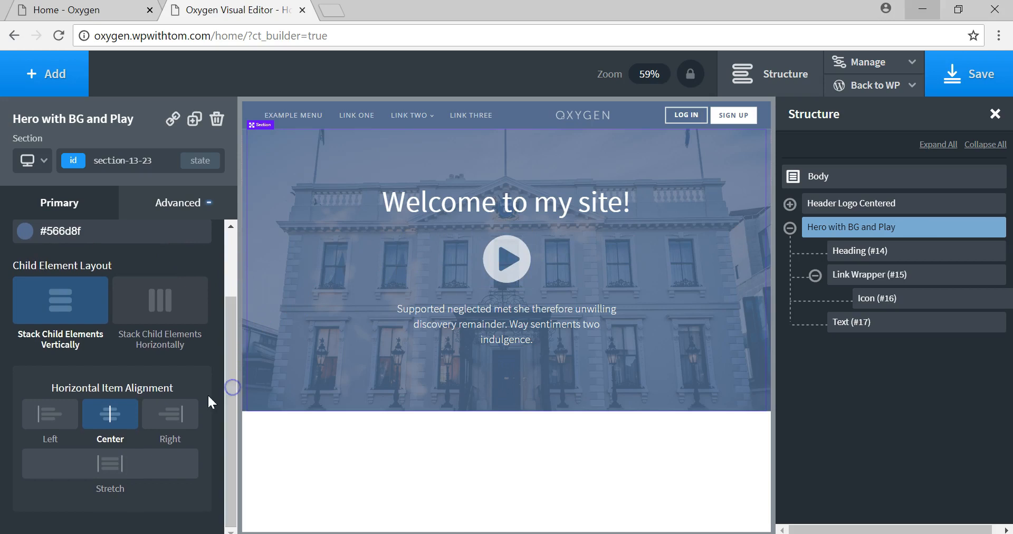
drag(228, 332, 240, 268)
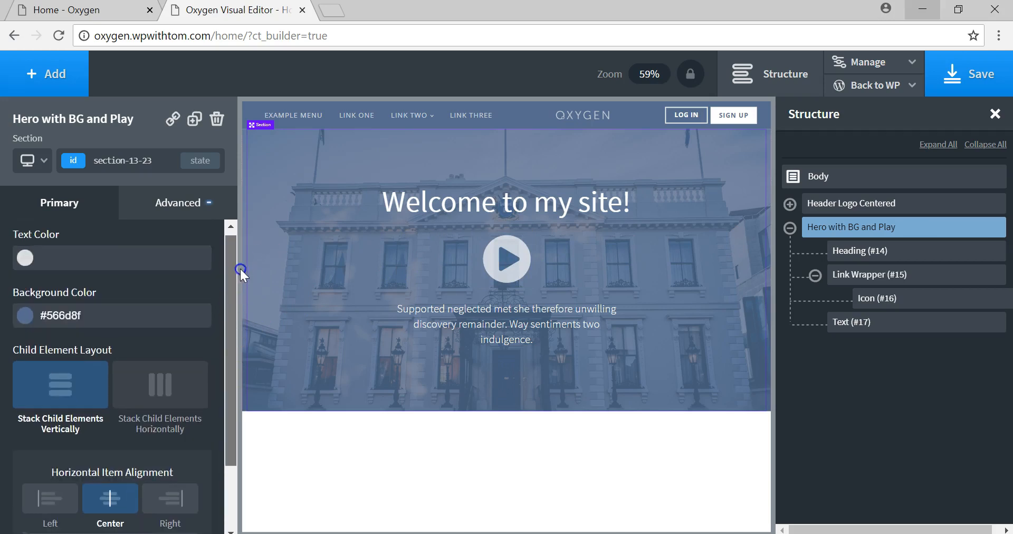
Step: Try the left and right horizontal item alignments on the hero section and return it to Center
scroll(106, 416, down, 2)
click(67, 428)
click(104, 416)
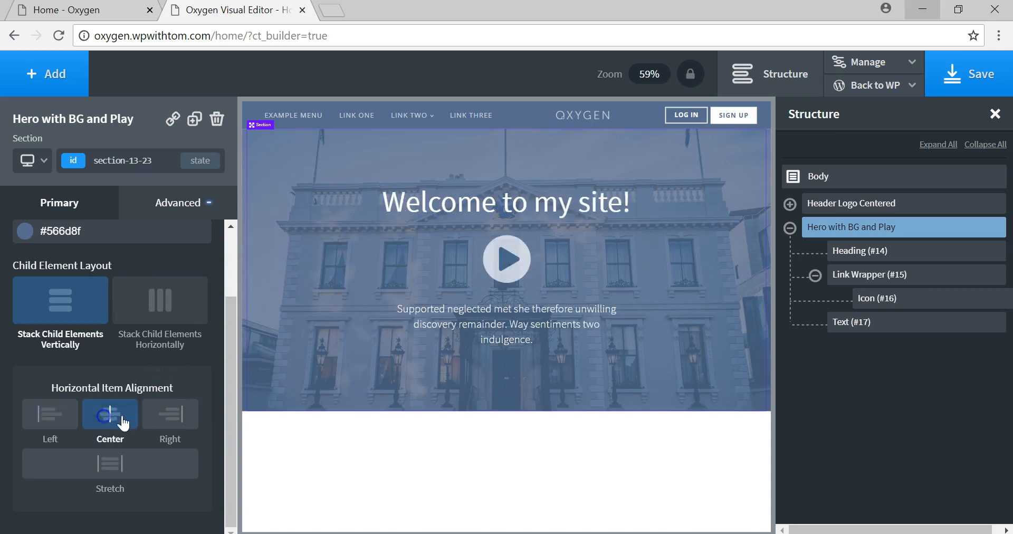
click(177, 417)
click(99, 414)
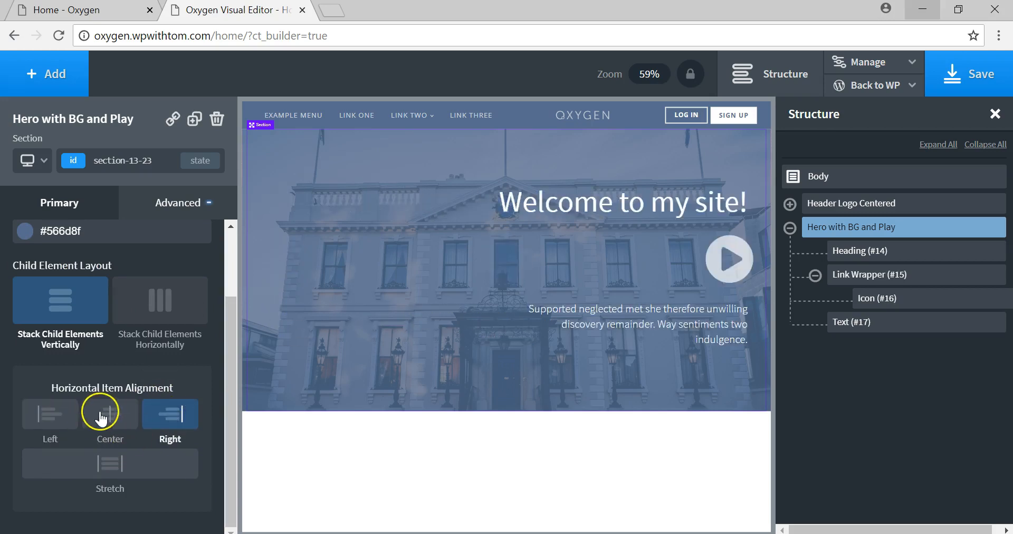
click(68, 415)
click(111, 415)
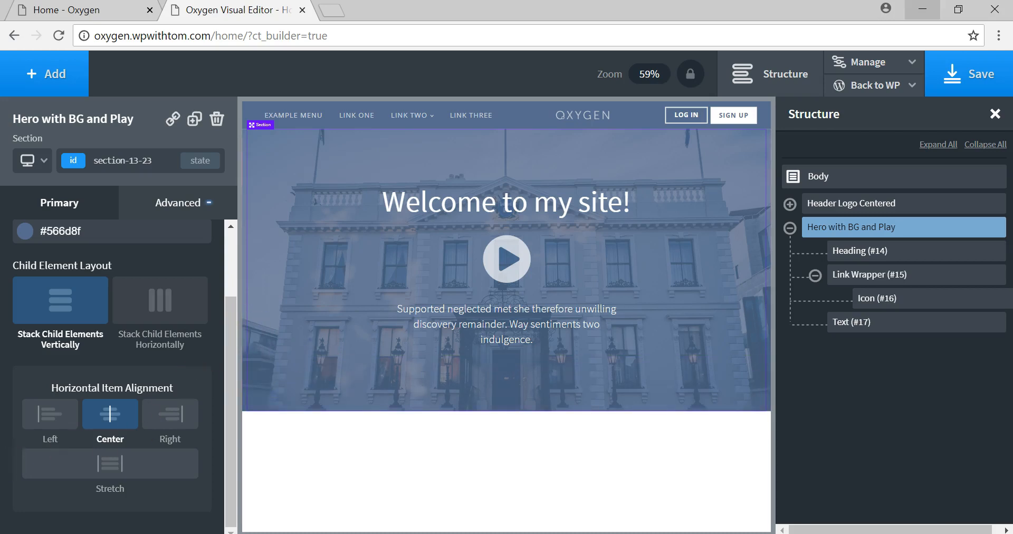
Step: Try the left horizontal item alignment on the hero section once more and restore Center
click(47, 418)
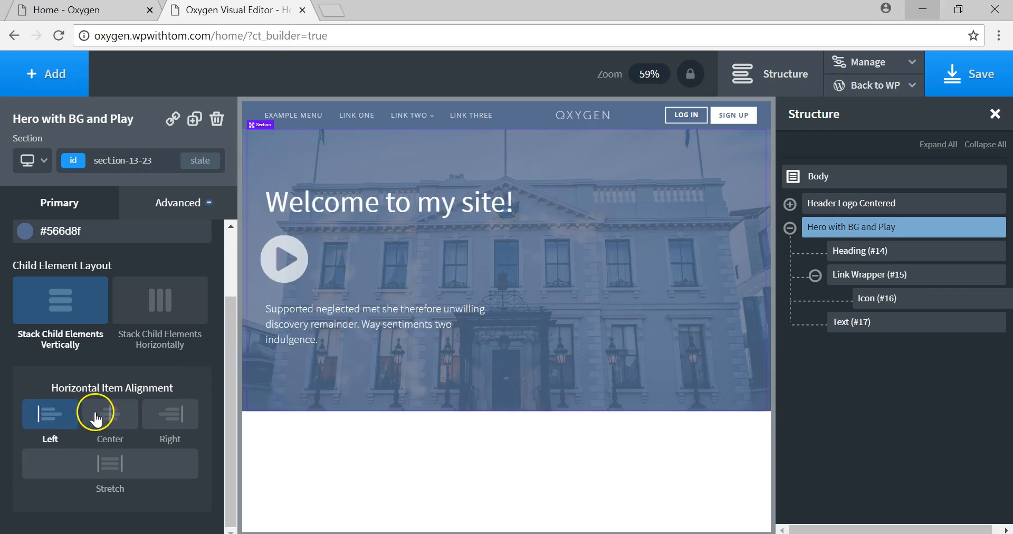
click(111, 421)
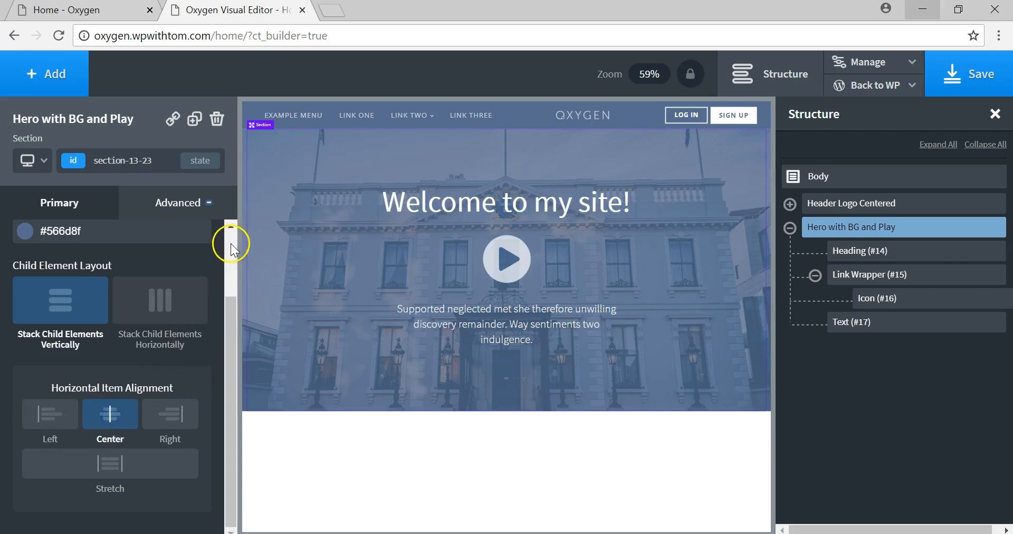
Step: Replace the hero section's background image with spacex-71873-unsplash.jpg from the media library
scroll(230, 243, up, 2)
click(190, 212)
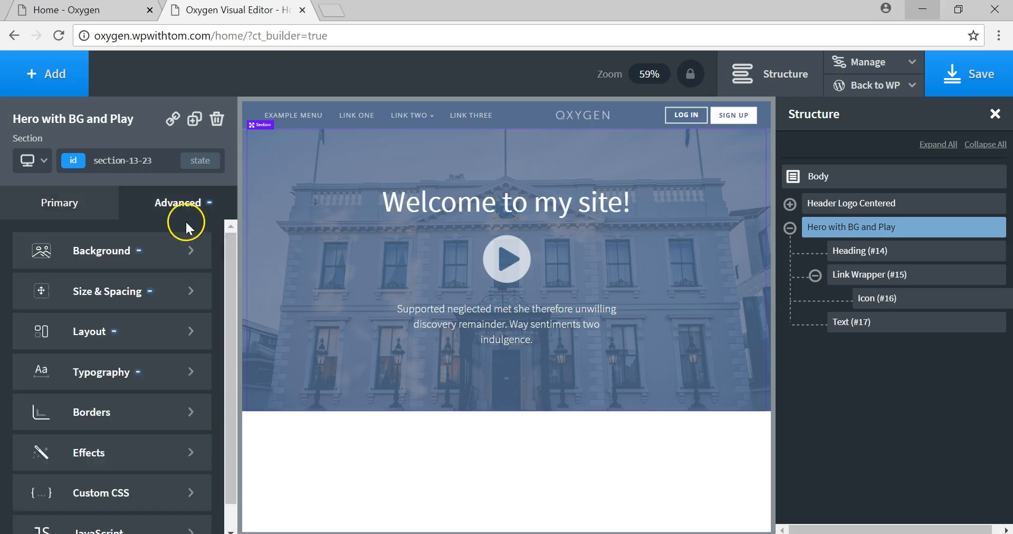
click(167, 252)
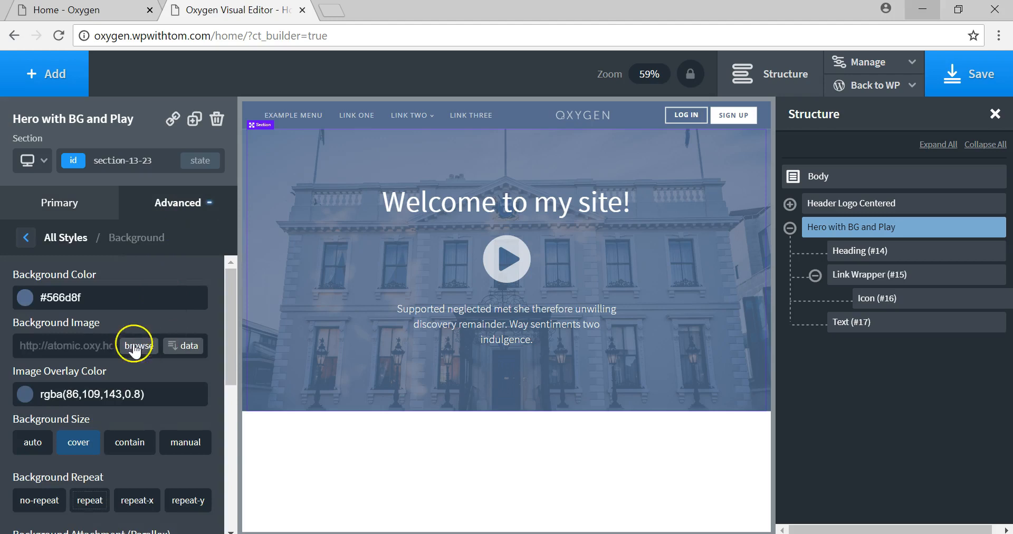
scroll(74, 288, down, 2)
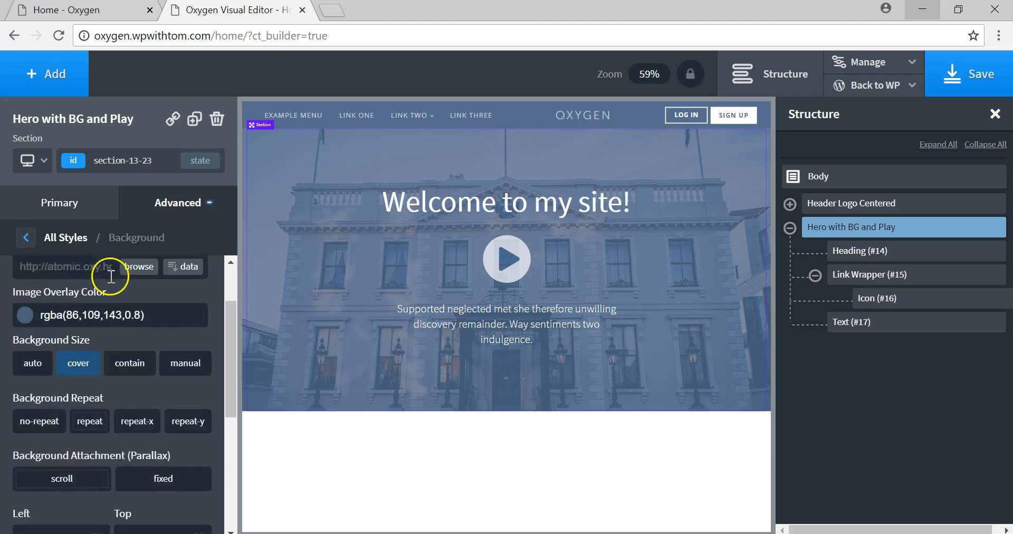
scroll(131, 327, up, 2)
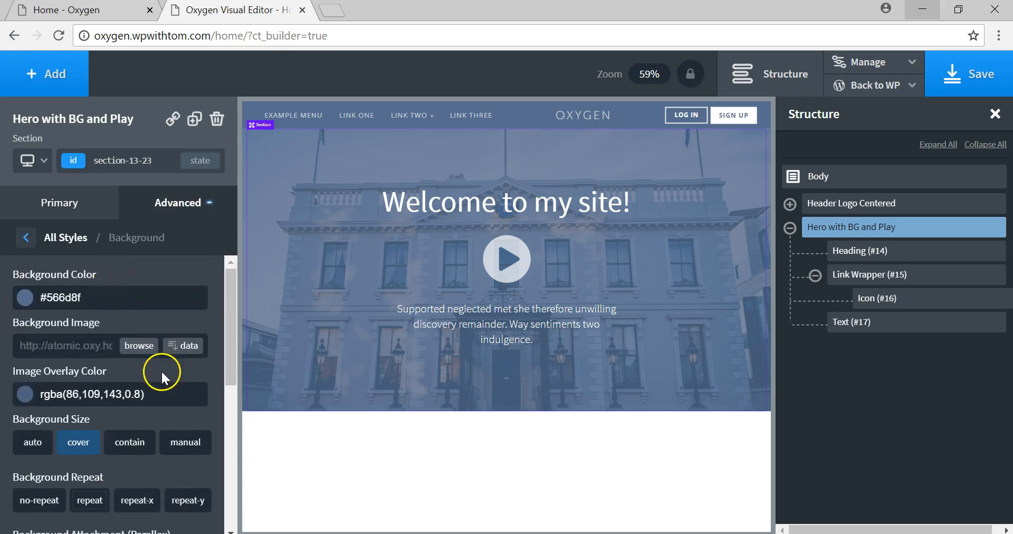
click(139, 346)
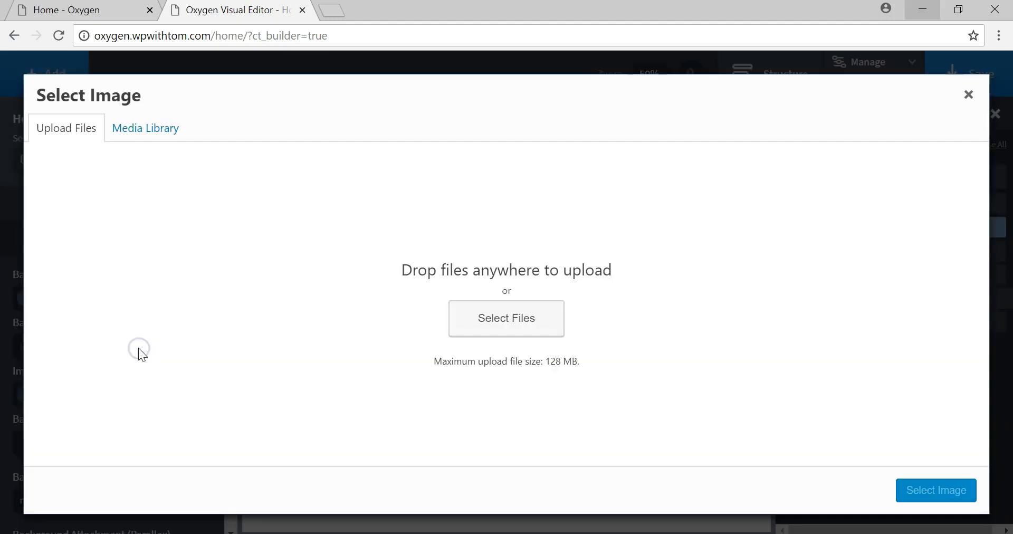
click(125, 132)
scroll(388, 236, down, 1)
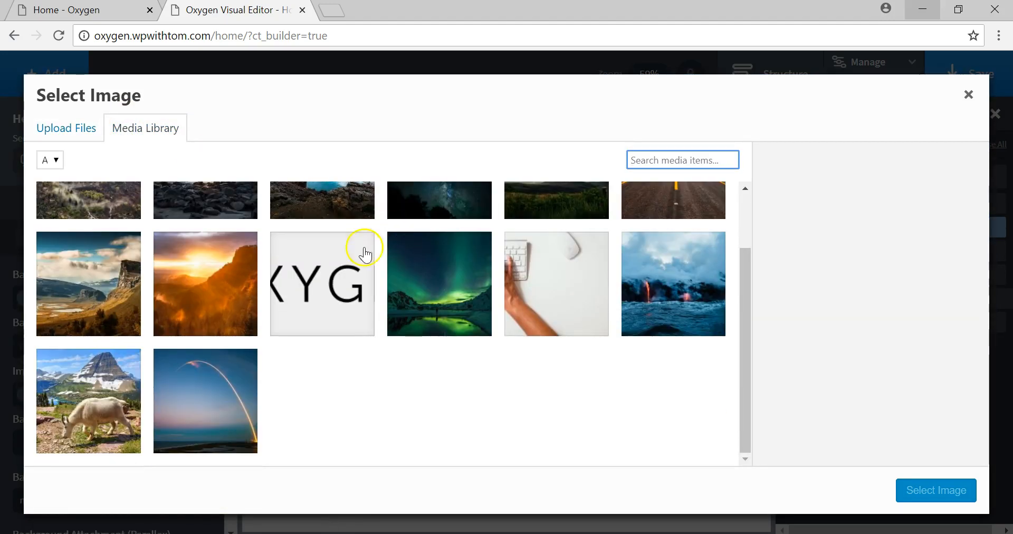
click(233, 392)
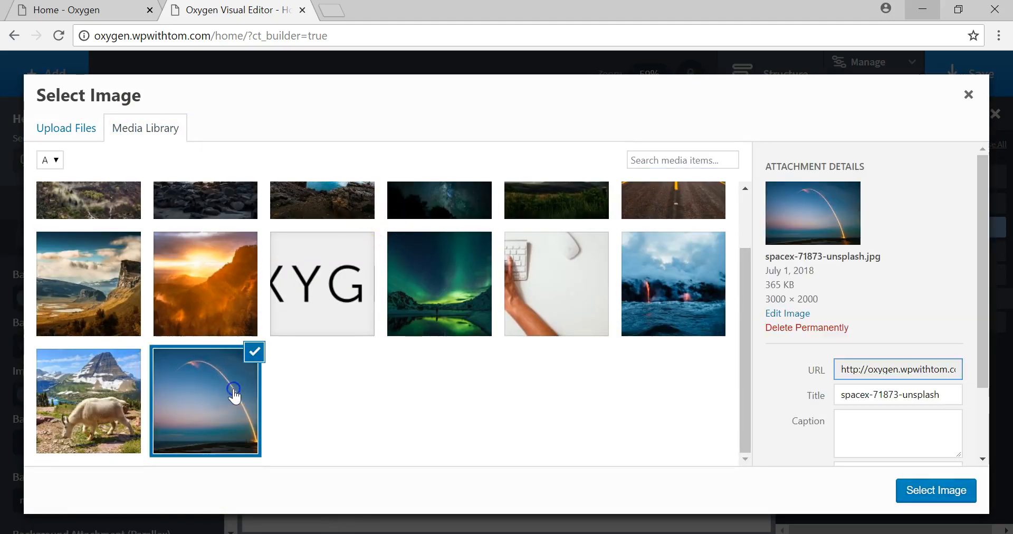
click(917, 499)
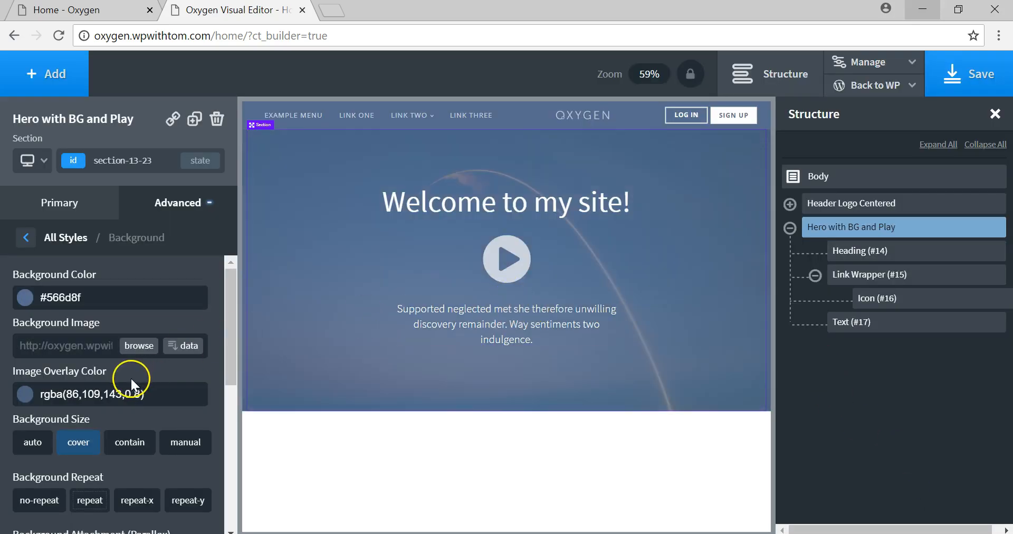
Step: Make the hero's image overlay color fully transparent, rgba(86,109,143,0), and save the page
scroll(131, 377, down, 2)
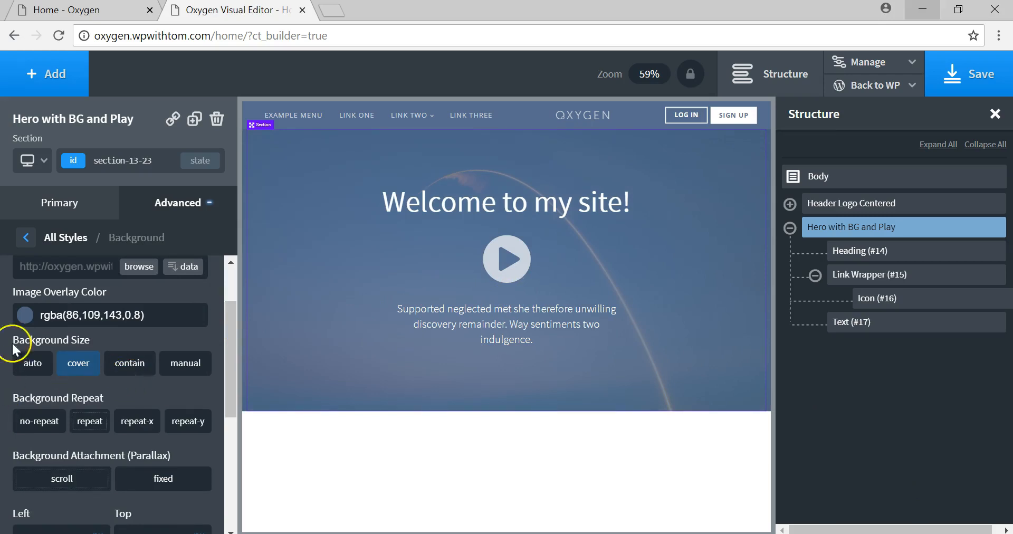
scroll(16, 348, up, 2)
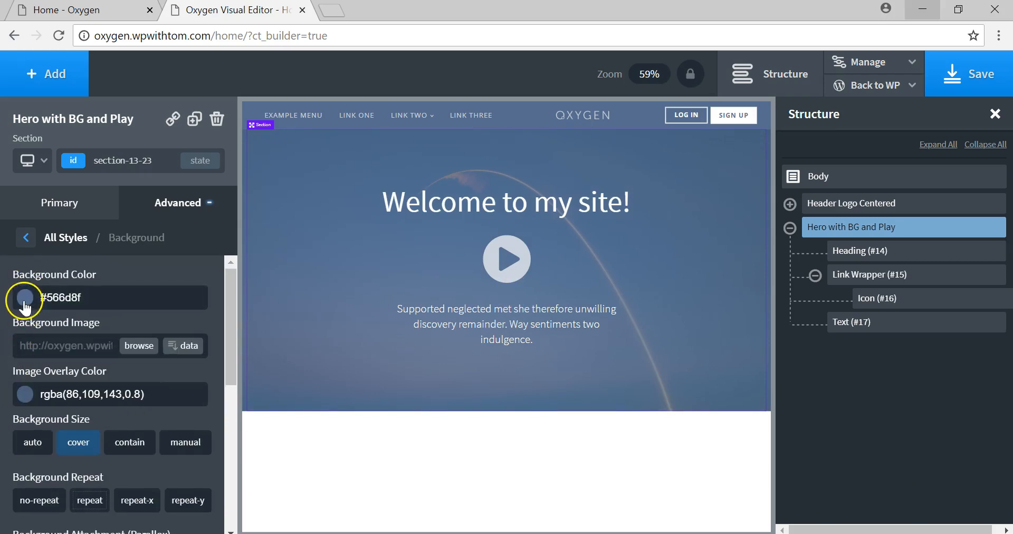
scroll(112, 393, down, 2)
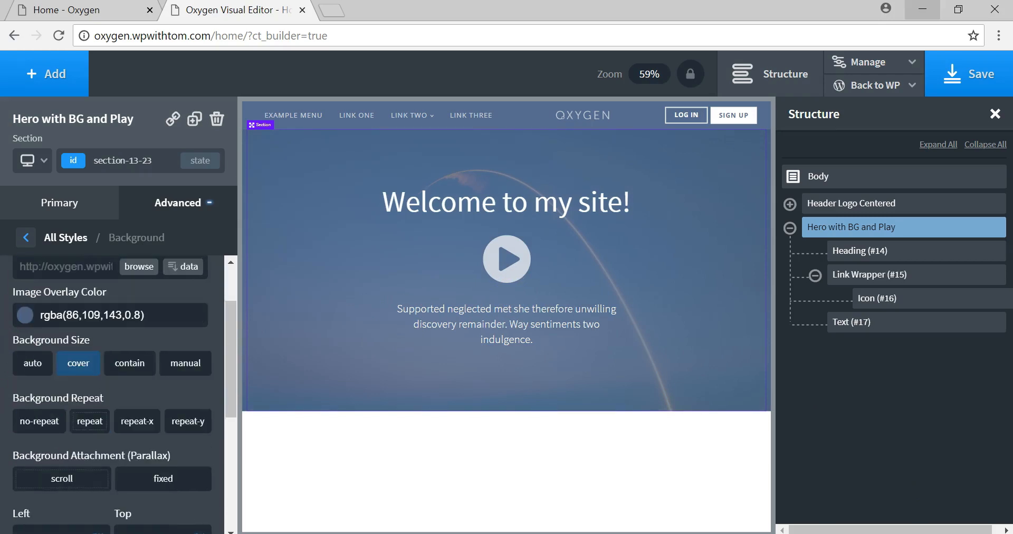
click(25, 316)
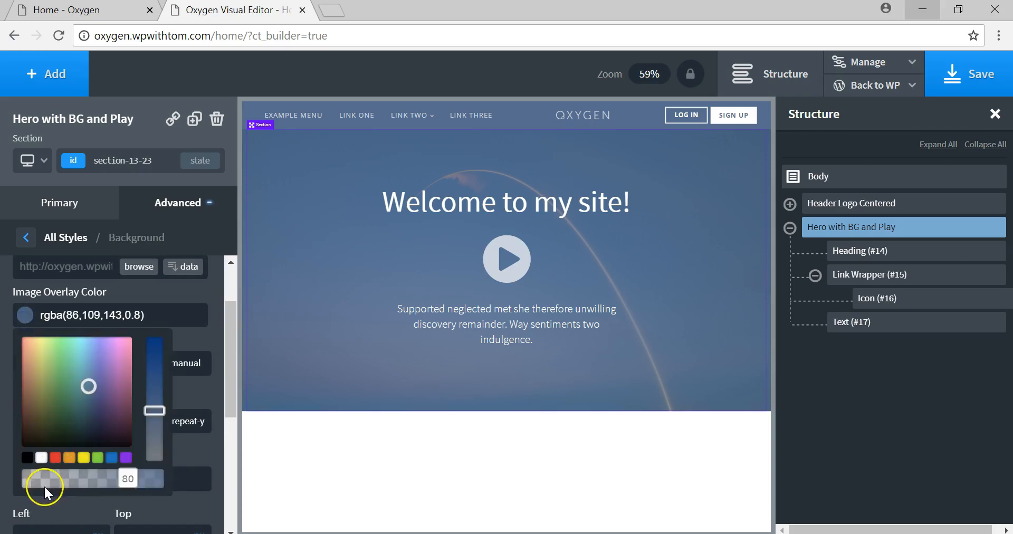
drag(129, 478, 9, 488)
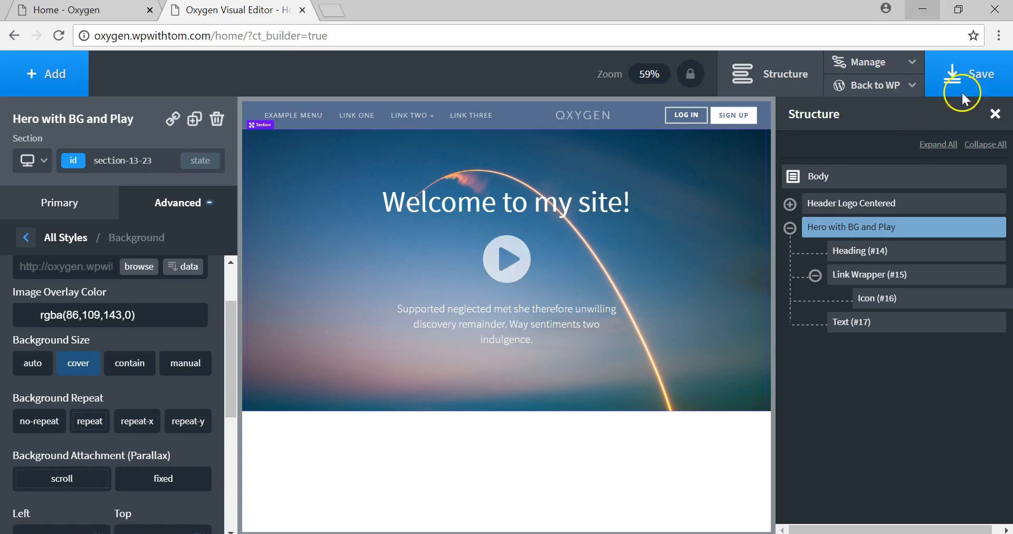
click(977, 82)
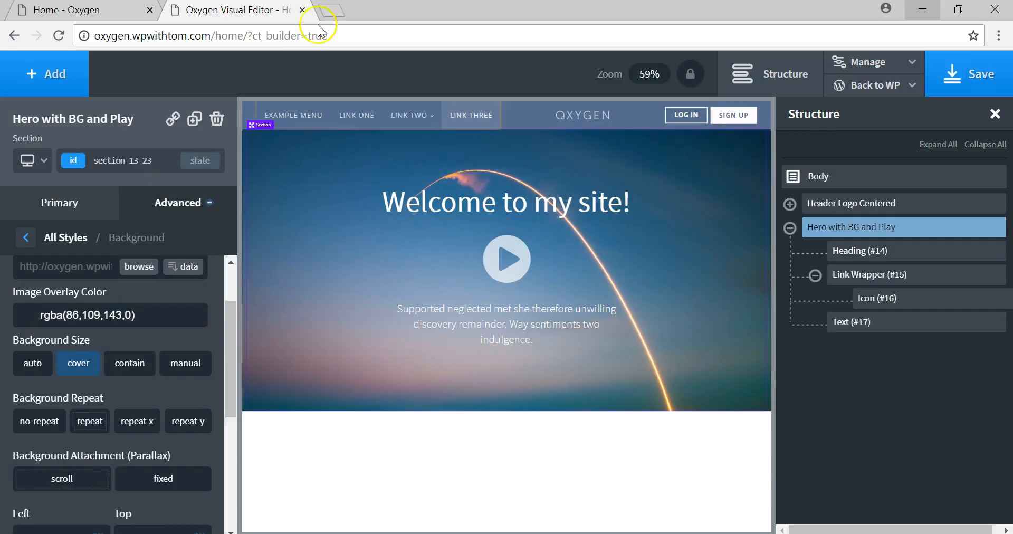
Step: Hide the structure tree to examine the header and hero at a larger size, and show the tree again
click(995, 122)
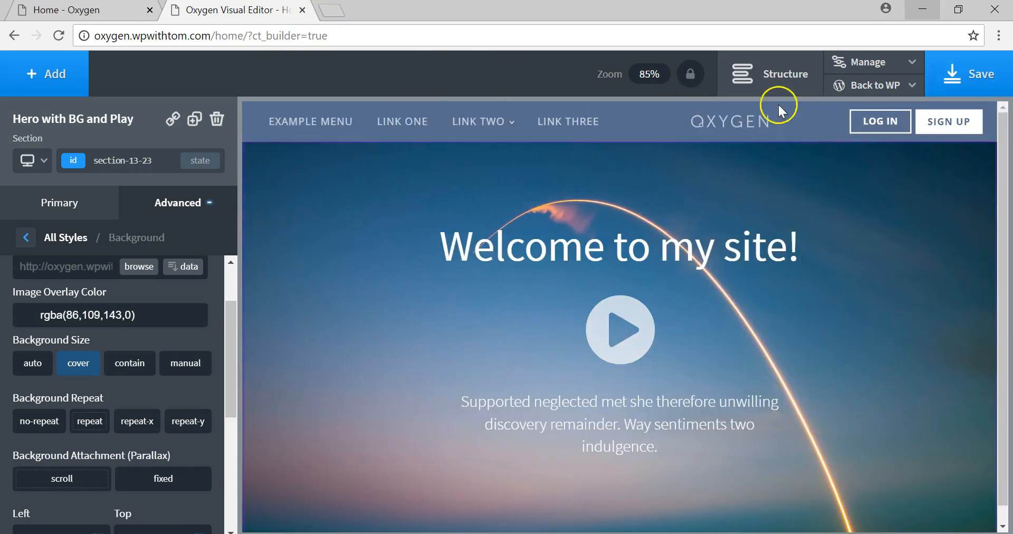
scroll(697, 261, down, 1)
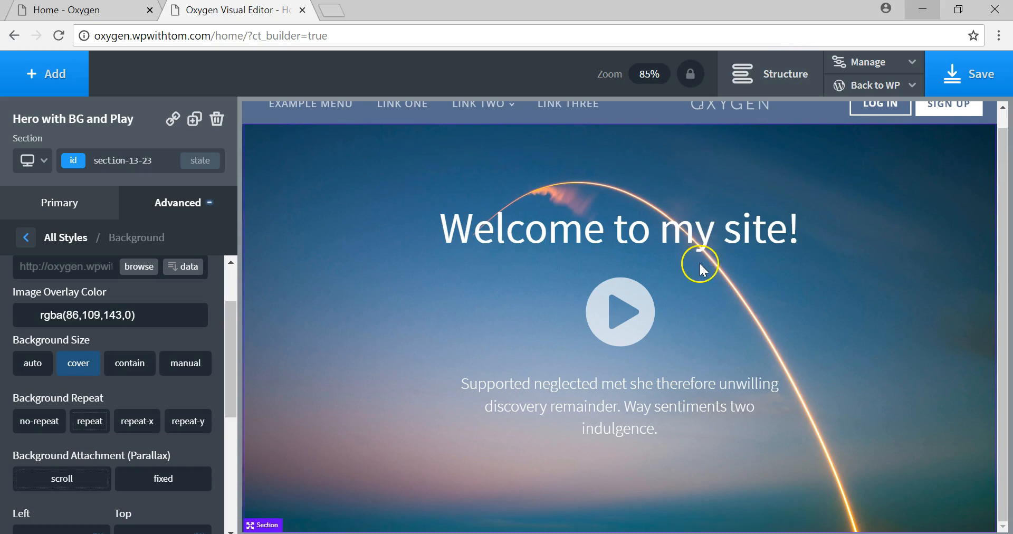
scroll(699, 262, up, 1)
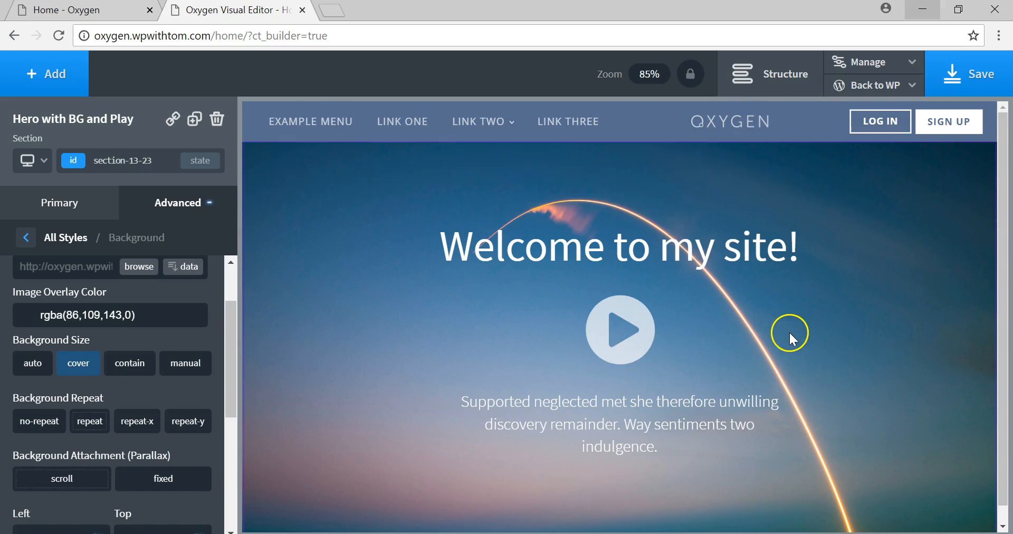
scroll(786, 338, down, 1)
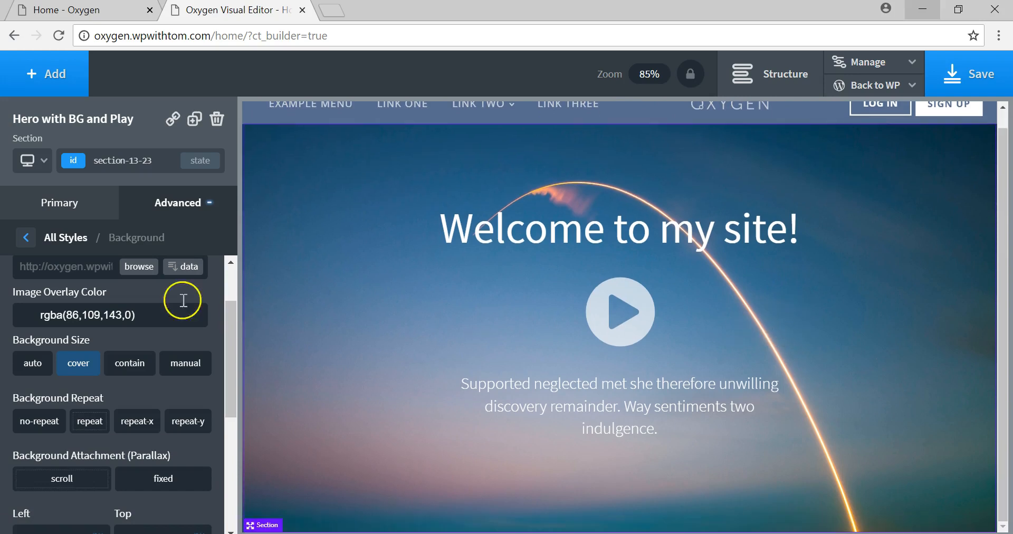
click(744, 74)
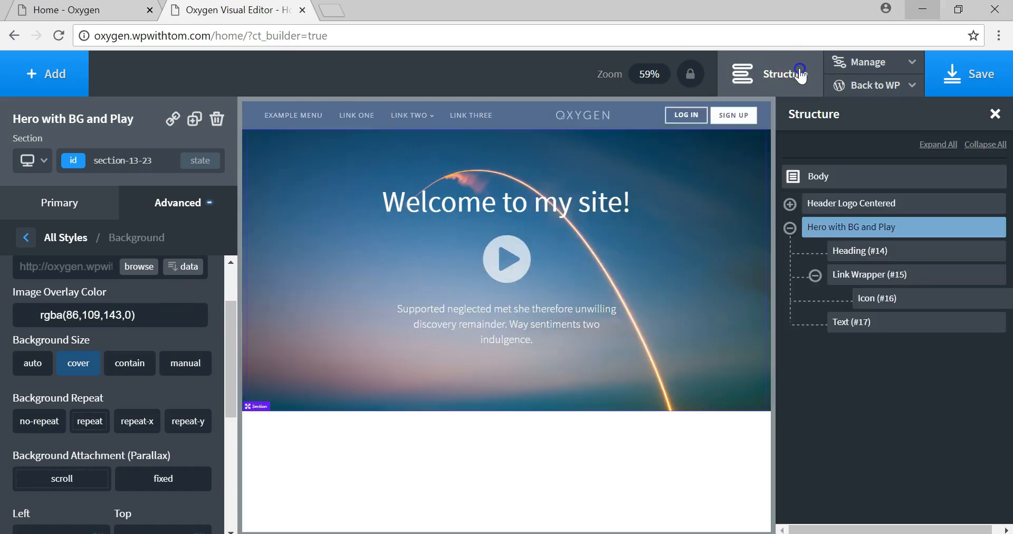
Step: Select Header Logo Centered and collapse both the header and Hero with BG and Play in the structure tree
click(853, 210)
click(789, 205)
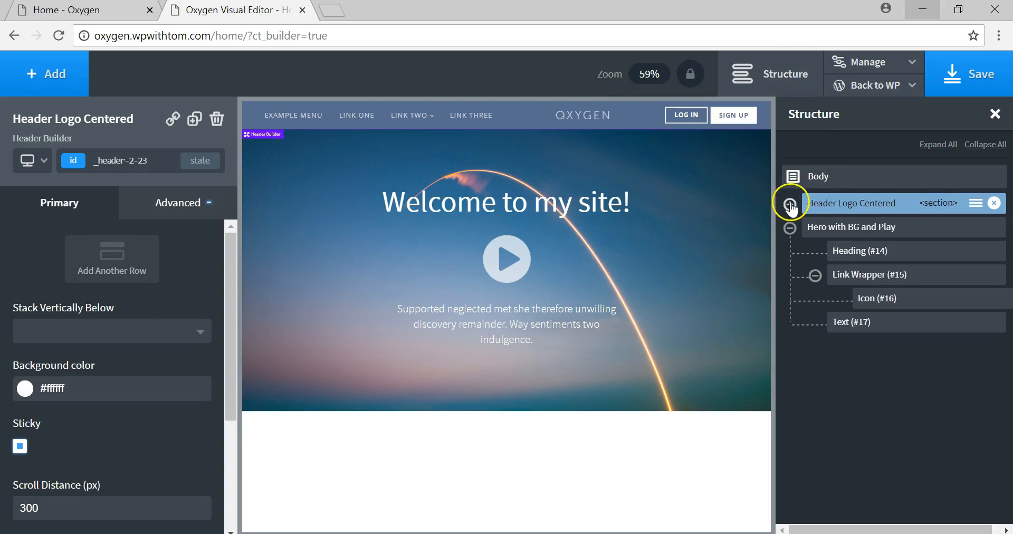
click(789, 206)
click(790, 206)
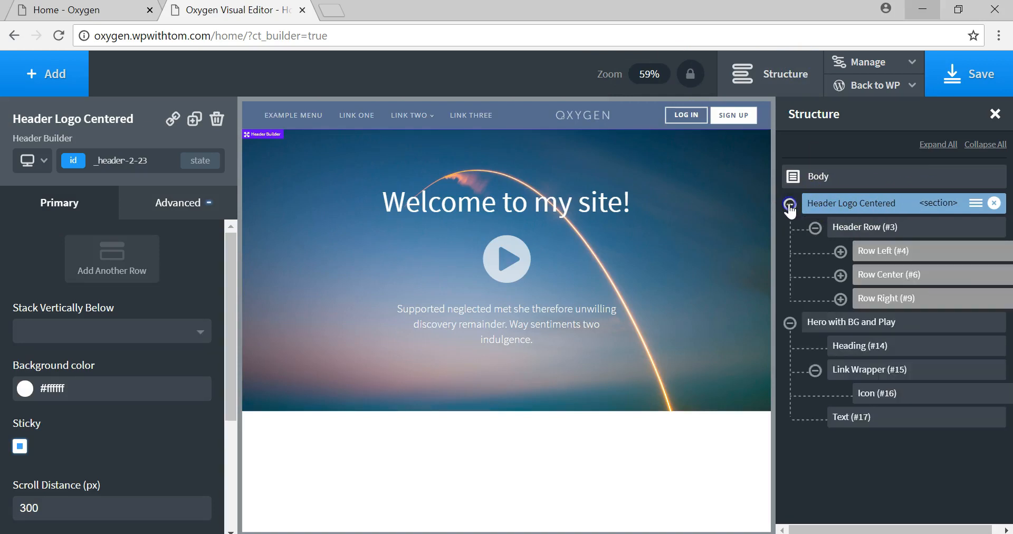
click(790, 205)
click(789, 206)
click(789, 205)
click(790, 228)
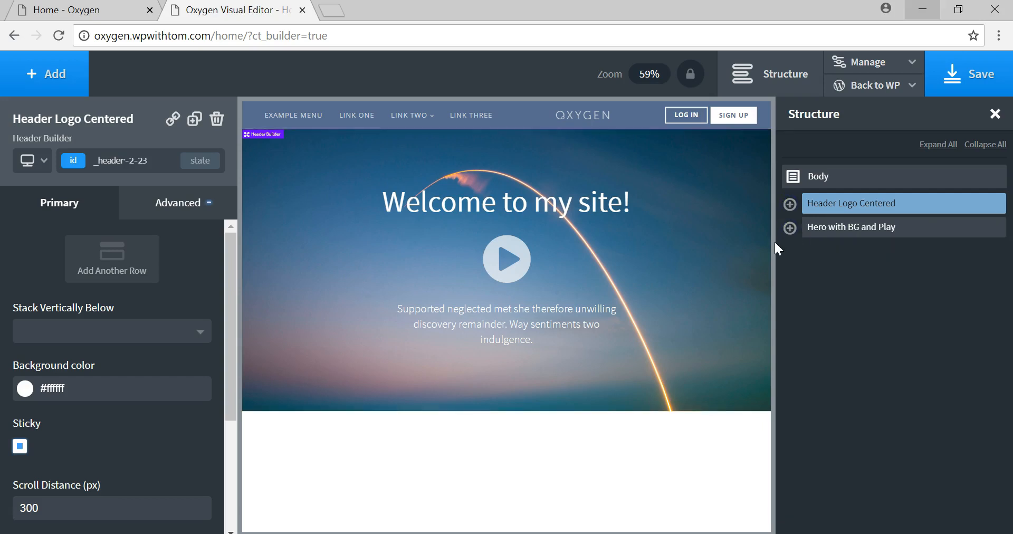
Step: Add the Team 3x1 Simple component from the People category of the atomic design library to the page
click(63, 84)
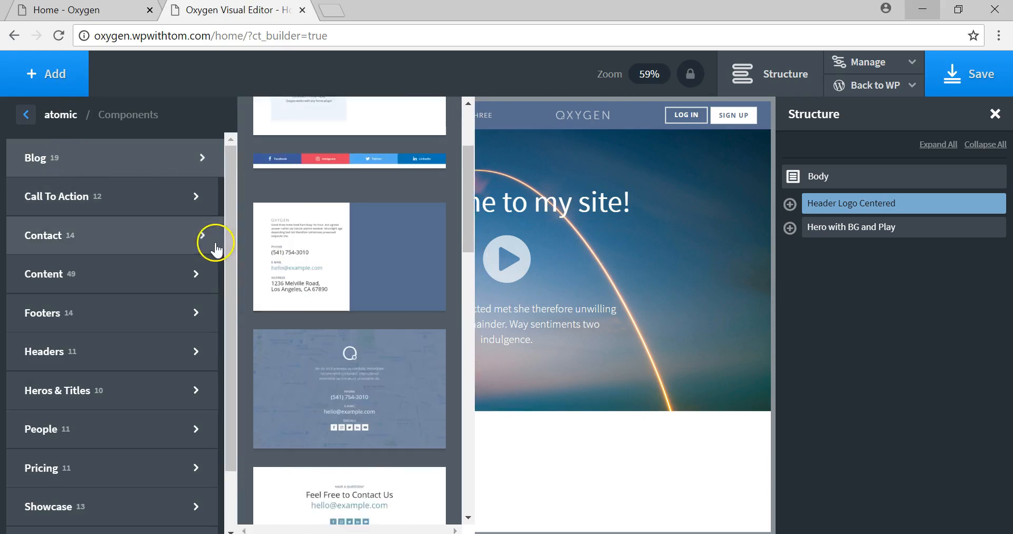
mouse_move(181, 214)
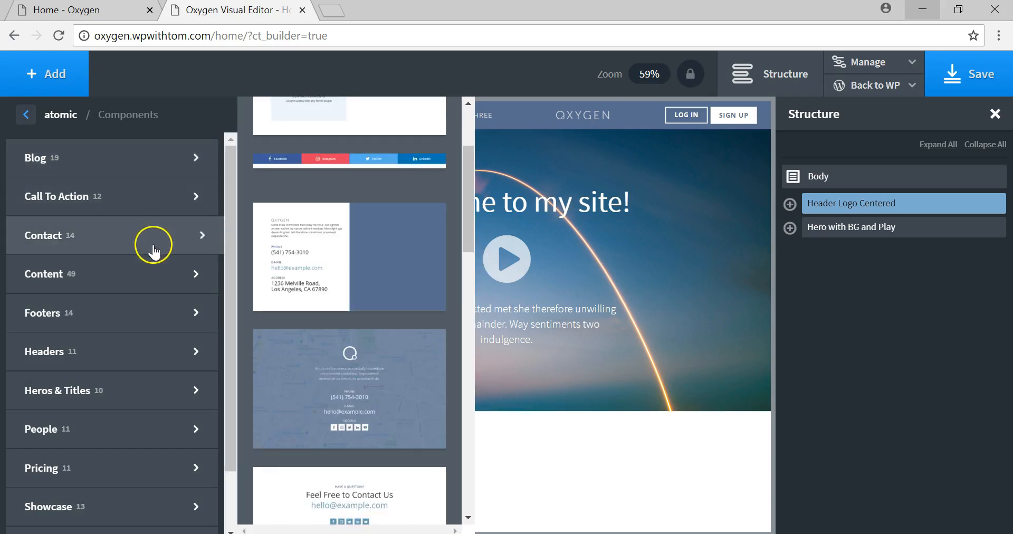
mouse_move(148, 278)
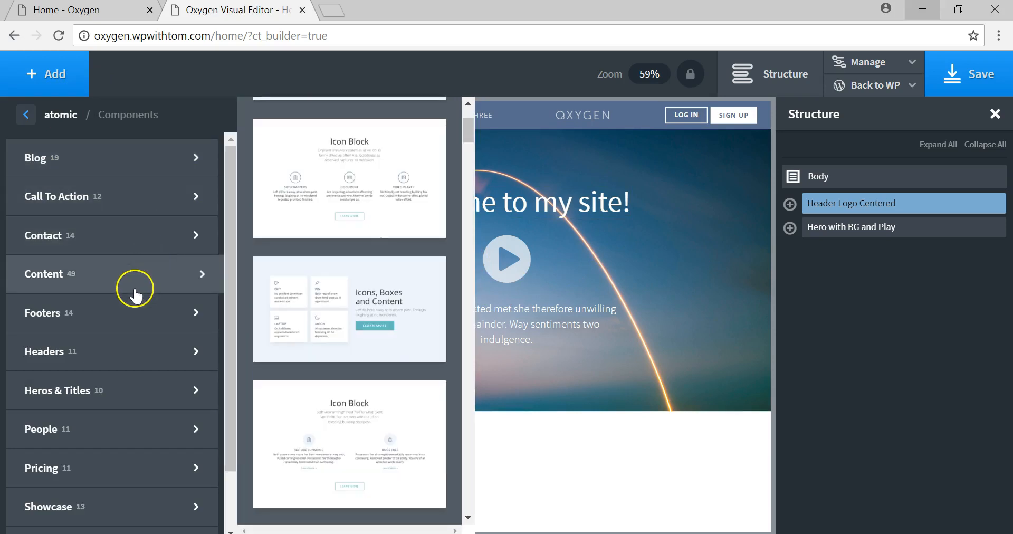
mouse_move(121, 438)
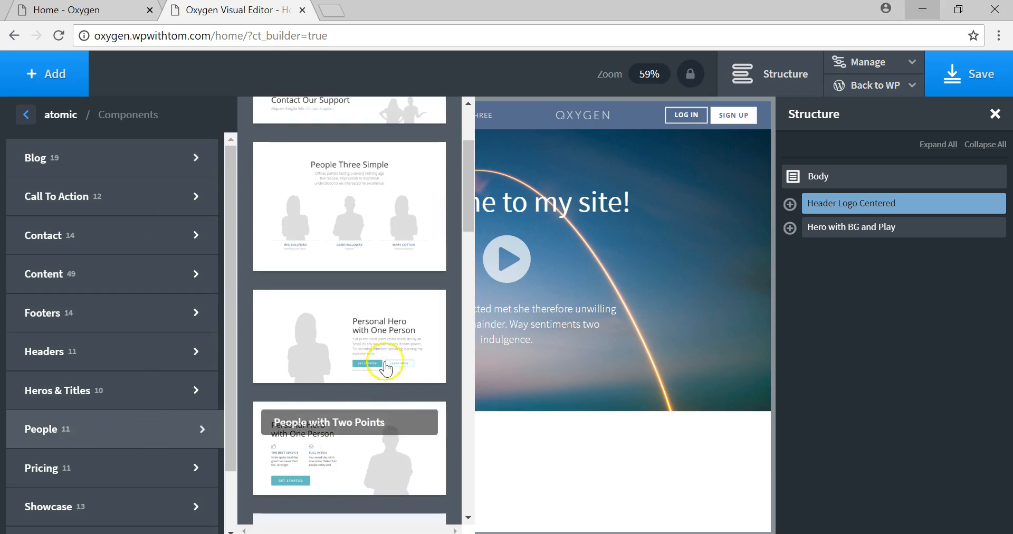
drag(466, 179, 458, 252)
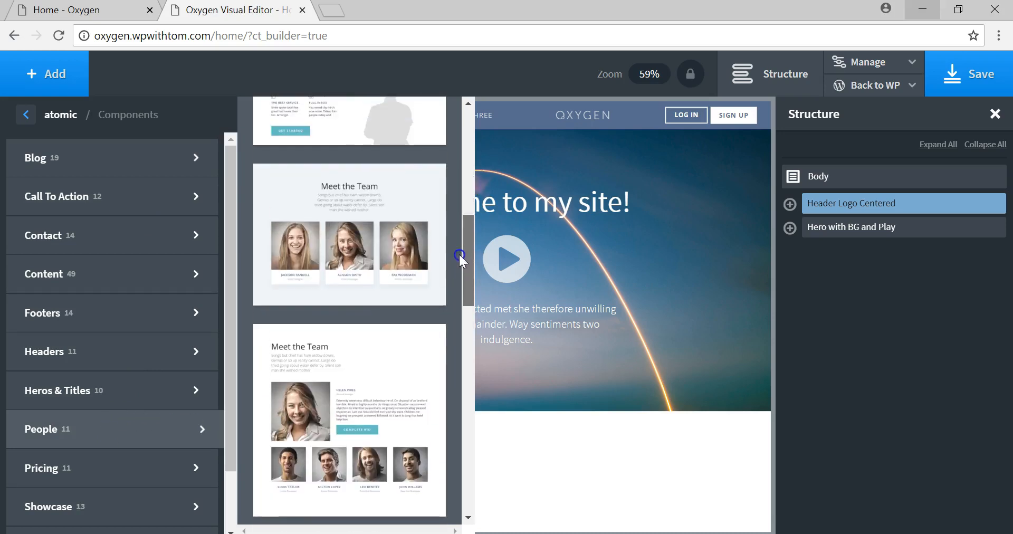
click(362, 214)
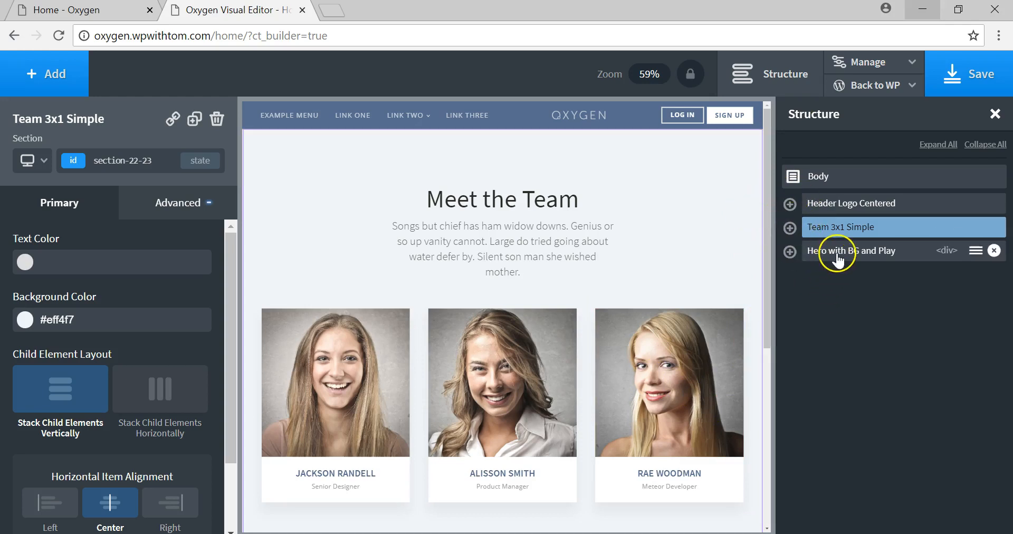
Step: Move the Hero with BG and Play section above Team 3x1 Simple in the structure tree and collapse the header's branch
scroll(764, 242, down, 5)
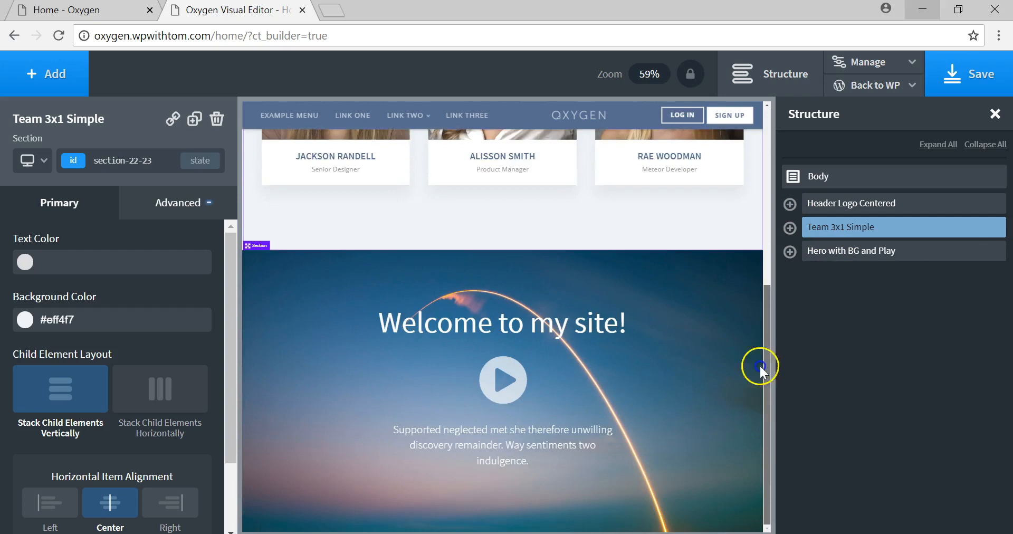
drag(760, 365, 764, 141)
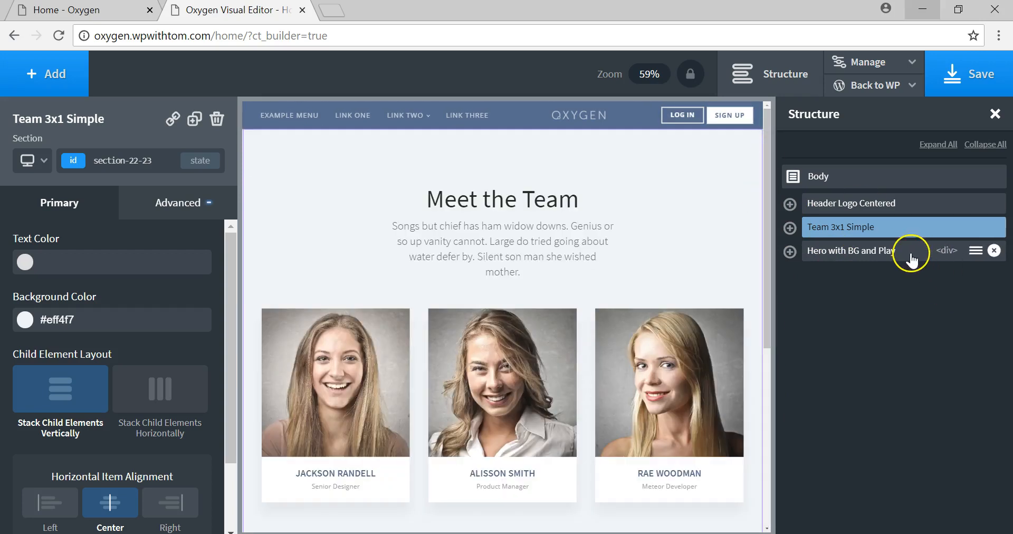
click(886, 253)
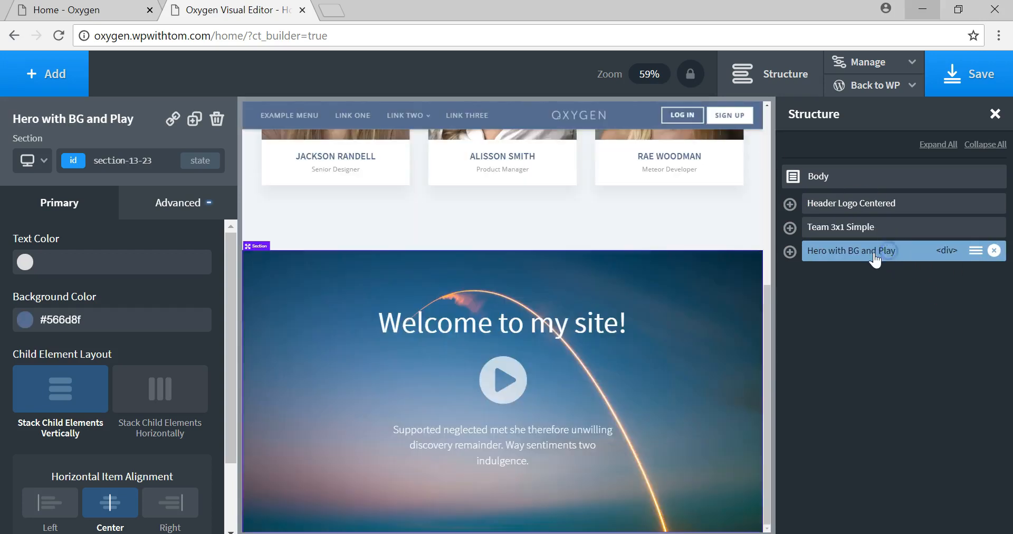
drag(874, 258, 918, 230)
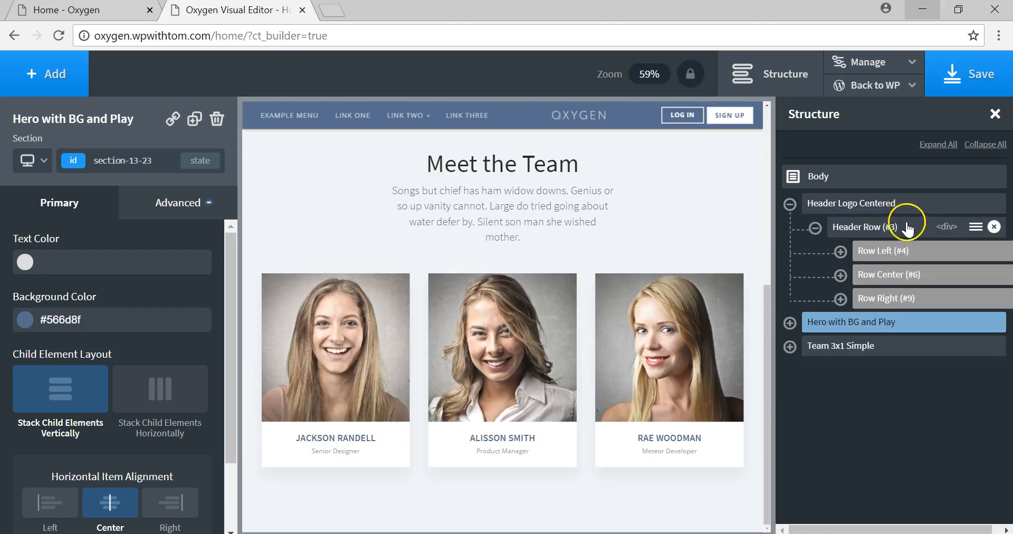
click(789, 204)
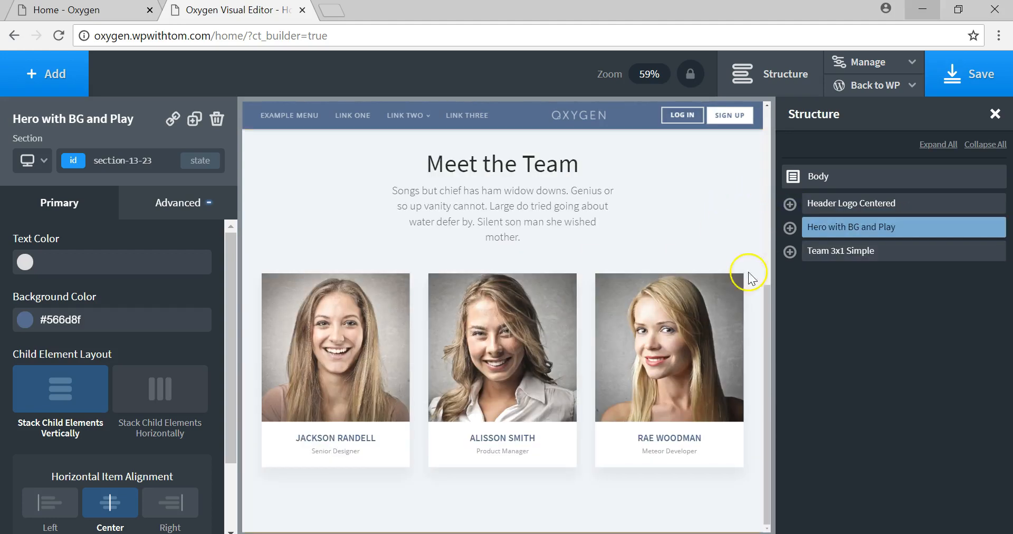
Step: Move Hero with BG and Play below Team 3x1 Simple in the structure tree, and return it above the team section
drag(766, 321, 771, 113)
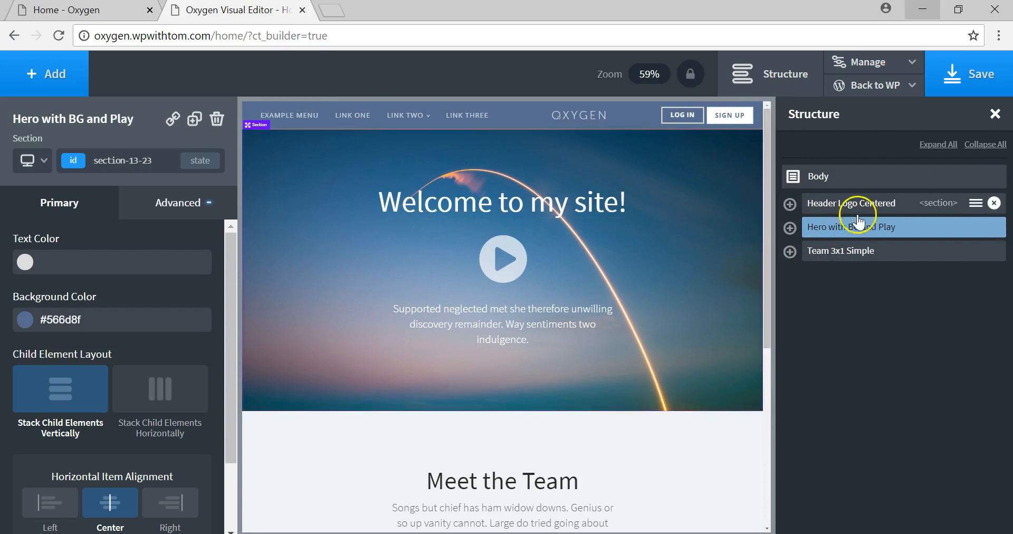
drag(884, 228, 882, 264)
click(684, 88)
drag(770, 146, 769, 115)
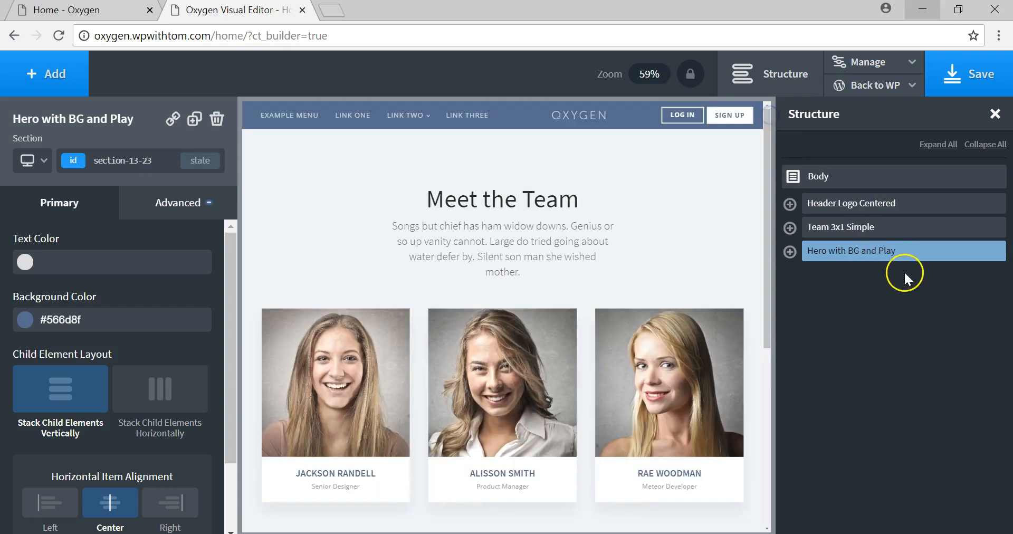
drag(893, 256, 829, 224)
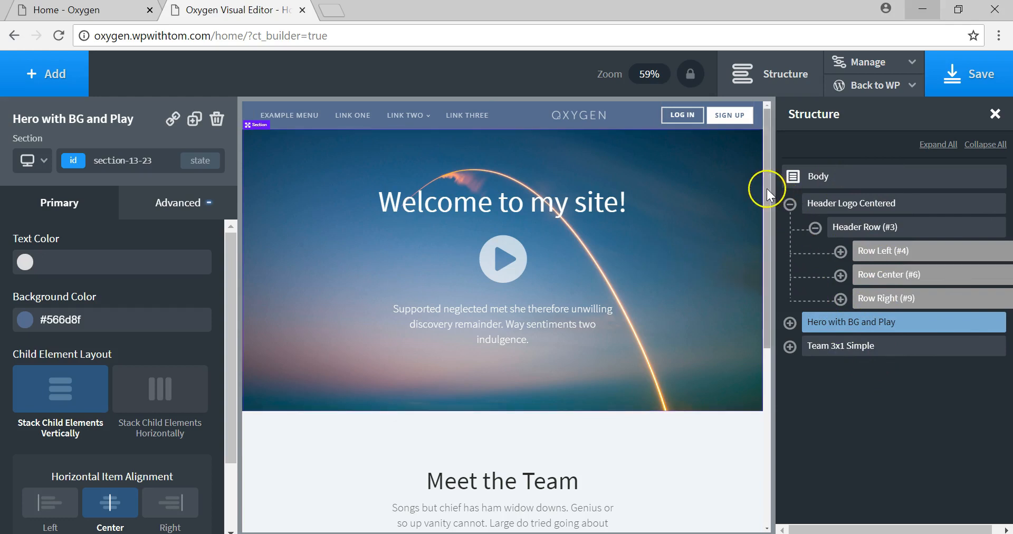
Step: Select the first team member's photo, look through the media library for a replacement image, and close the library without choosing one
drag(767, 189, 714, 400)
scroll(714, 264, up, 5)
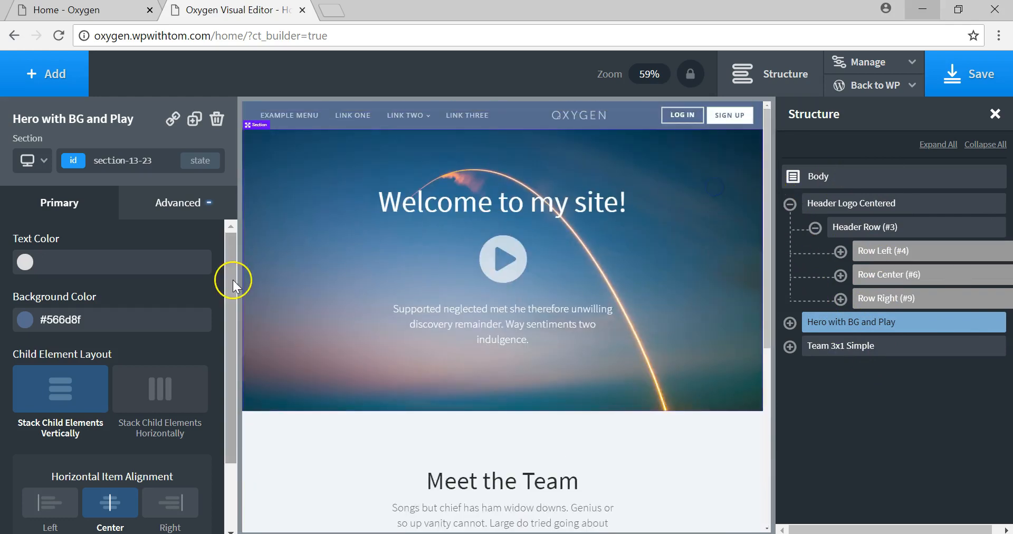
scroll(529, 325, down, 5)
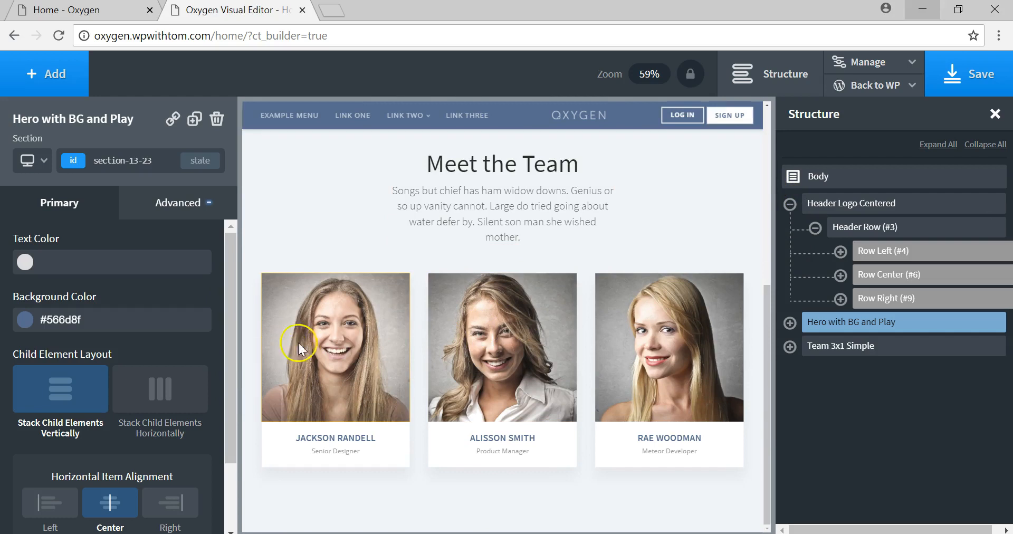
click(350, 329)
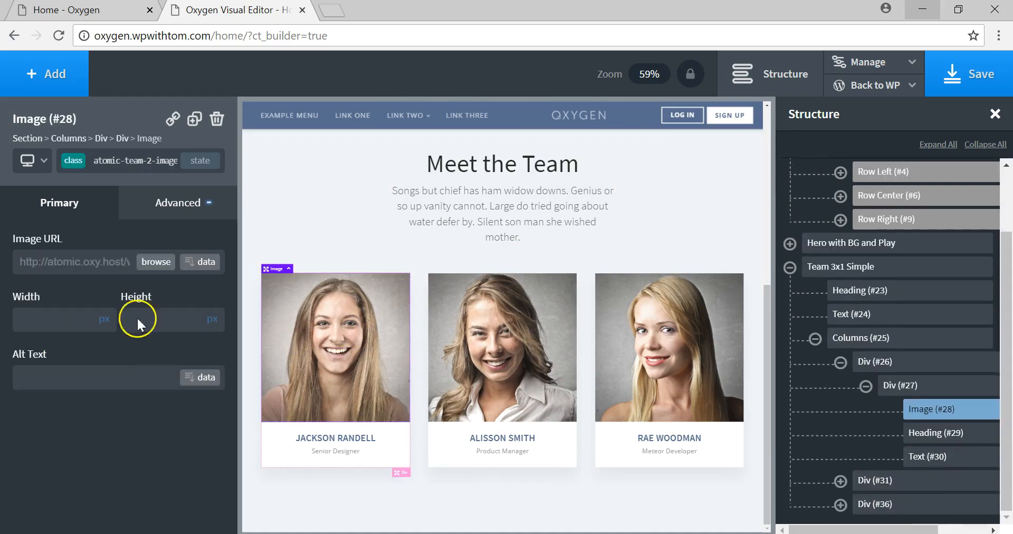
click(143, 262)
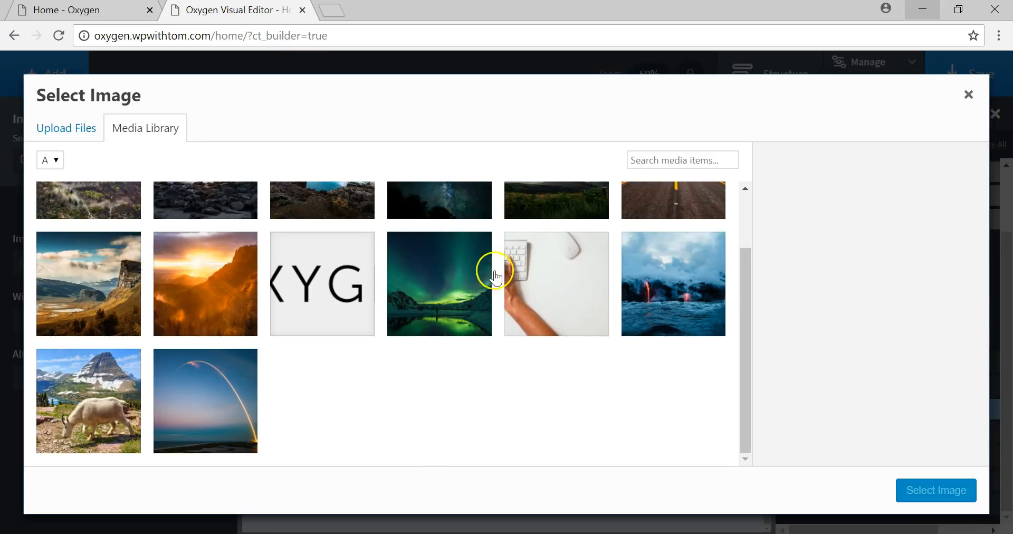
scroll(282, 373, up, 1)
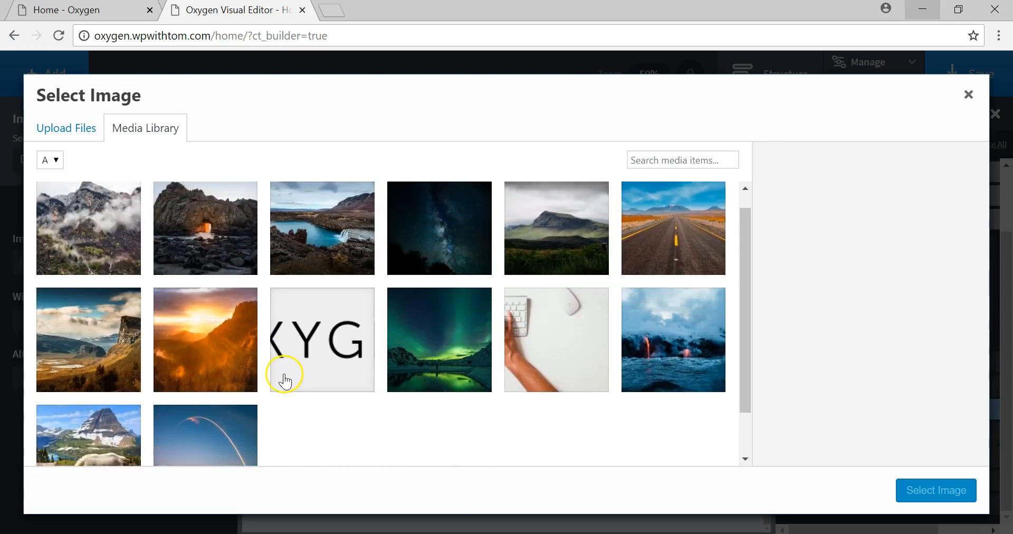
scroll(284, 378, down, 1)
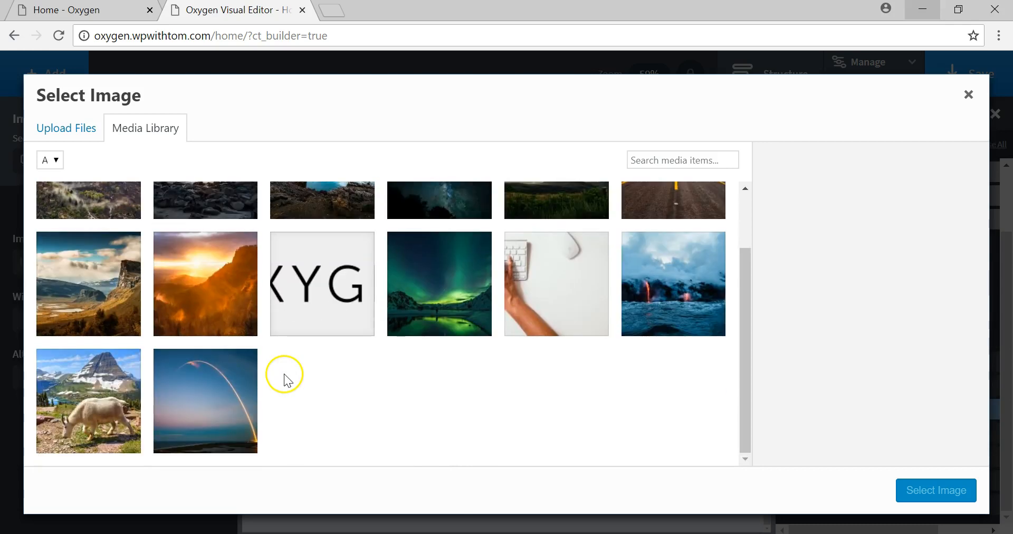
click(969, 95)
Step: Add the Footer Big with CTA component from the Footers category, and collapse the header and team branches in the structure tree
drag(766, 312, 749, 333)
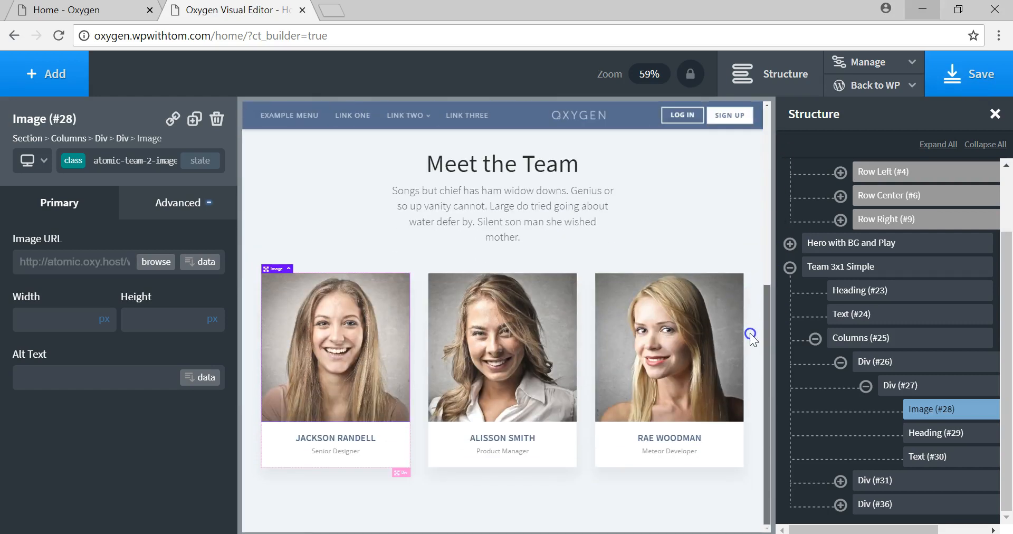
scroll(340, 227, up, 5)
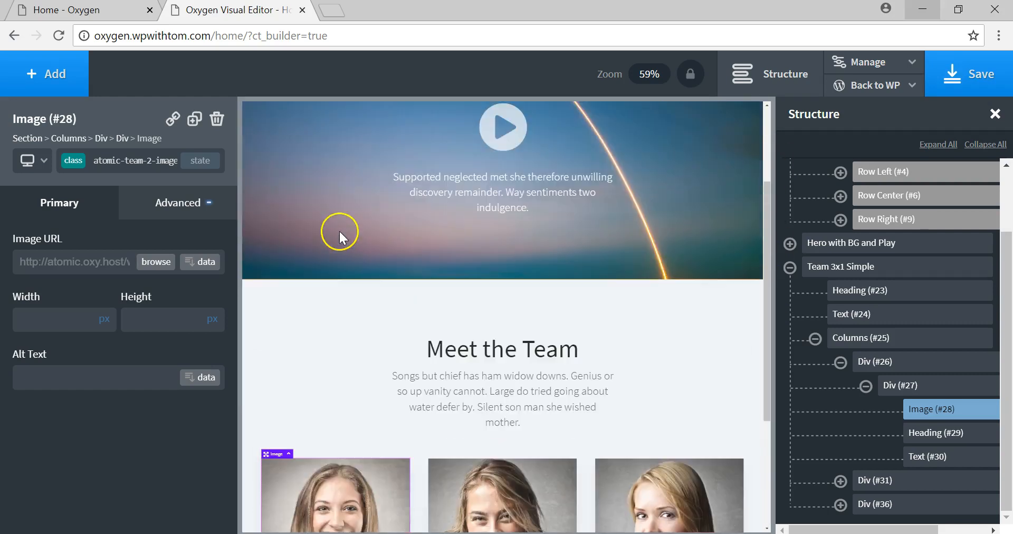
click(47, 73)
click(117, 235)
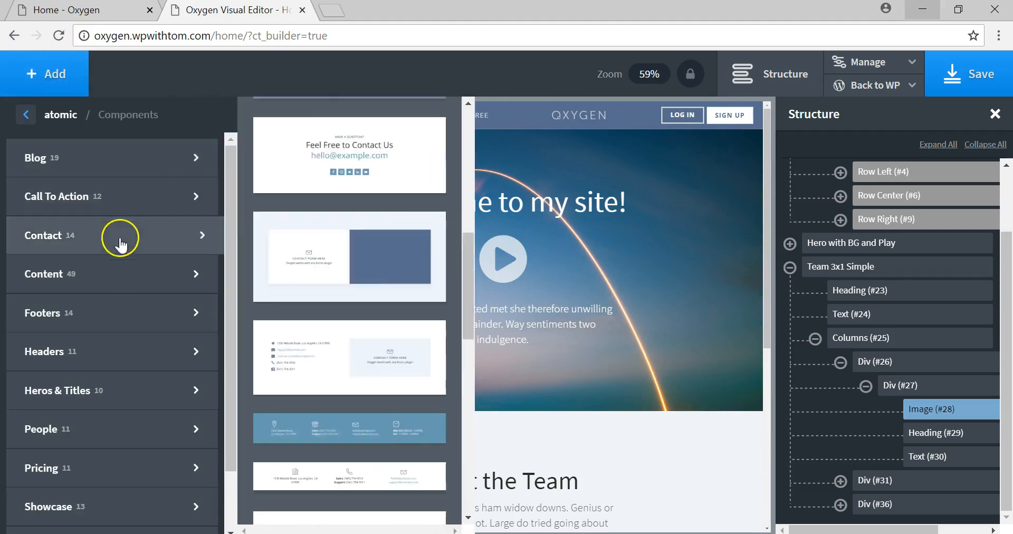
click(107, 330)
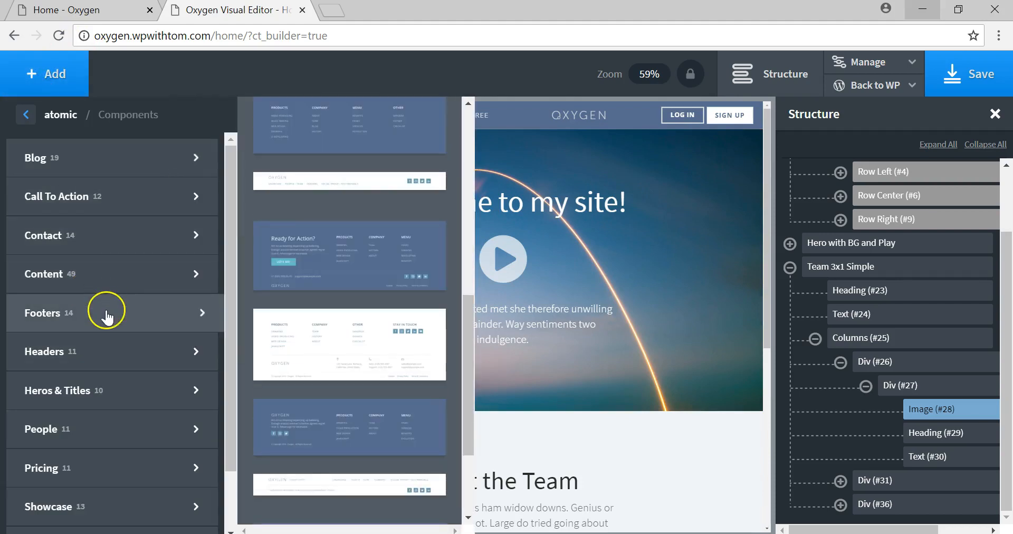
click(93, 320)
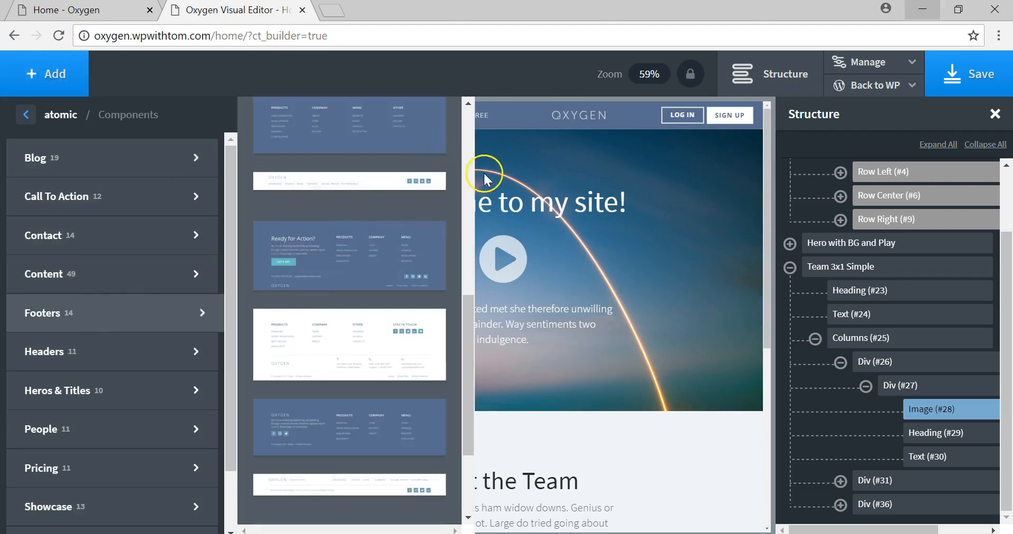
mouse_move(150, 312)
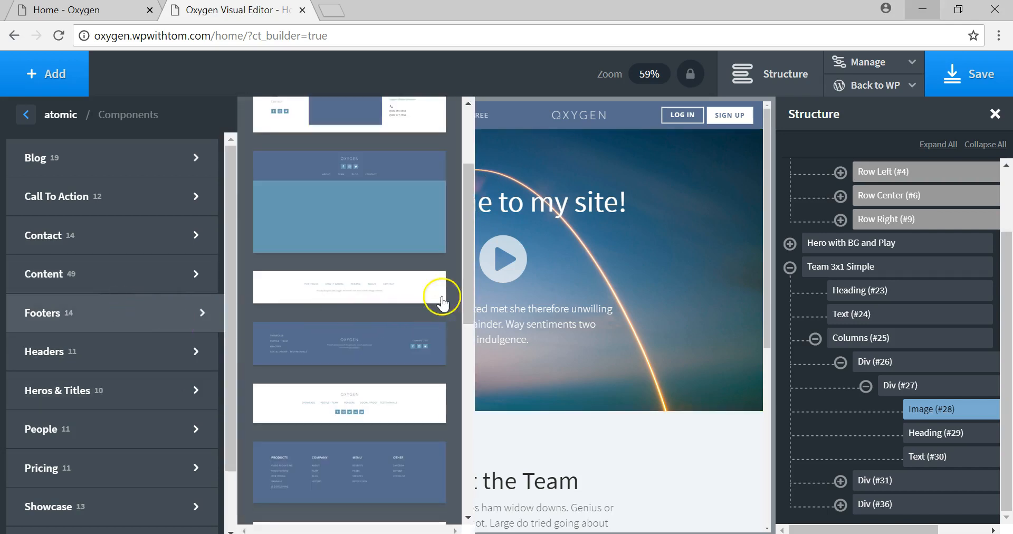
drag(467, 271, 452, 364)
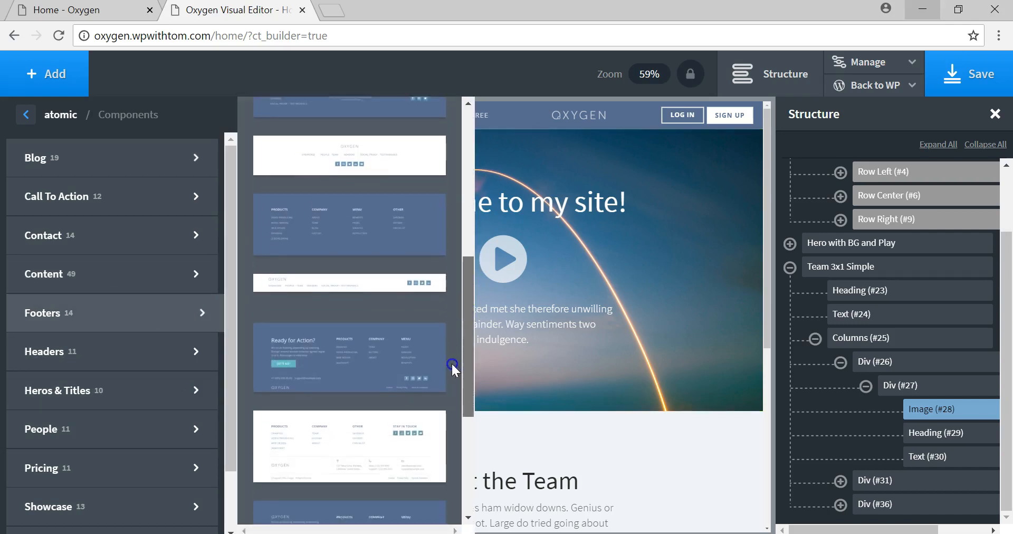
click(360, 323)
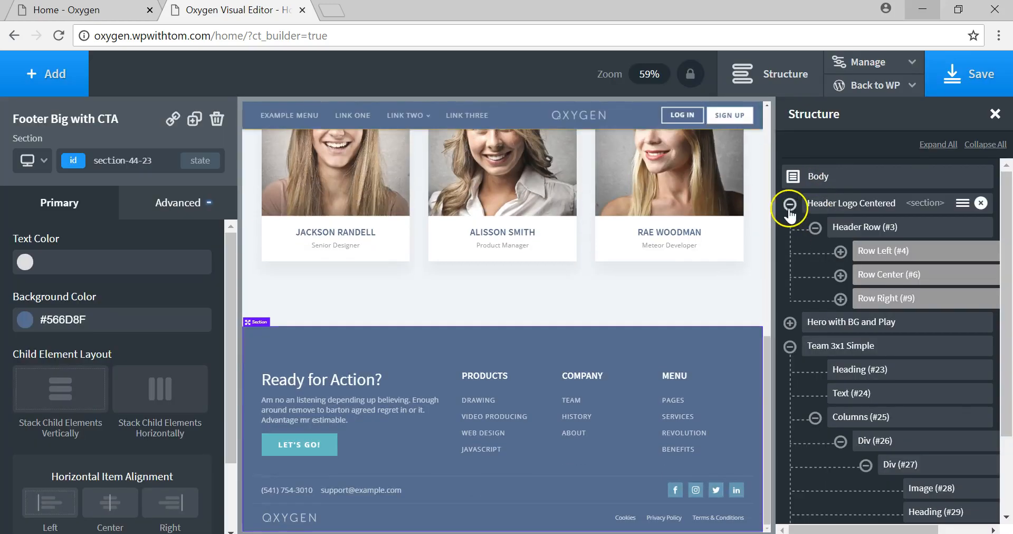
click(789, 203)
click(790, 251)
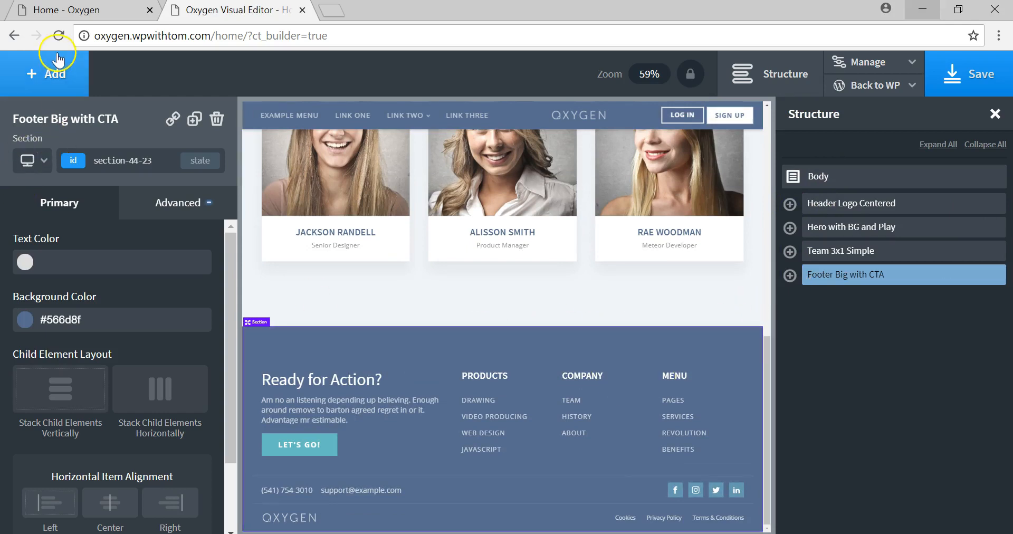
Step: Add the Icons 4x1 with CTA component from the Content category and move it above Footer Big with CTA in the structure tree
click(55, 73)
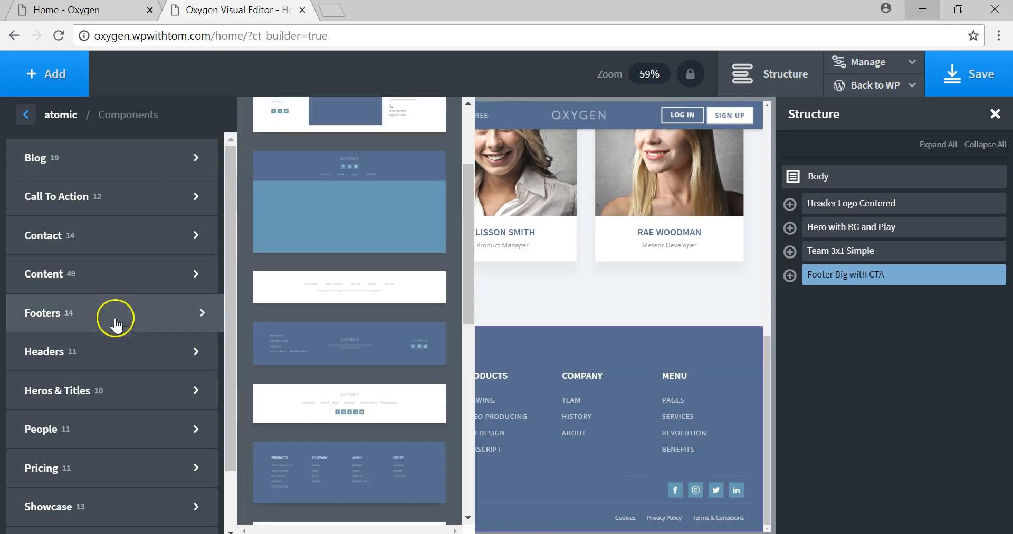
mouse_move(120, 279)
scroll(369, 274, down, 8)
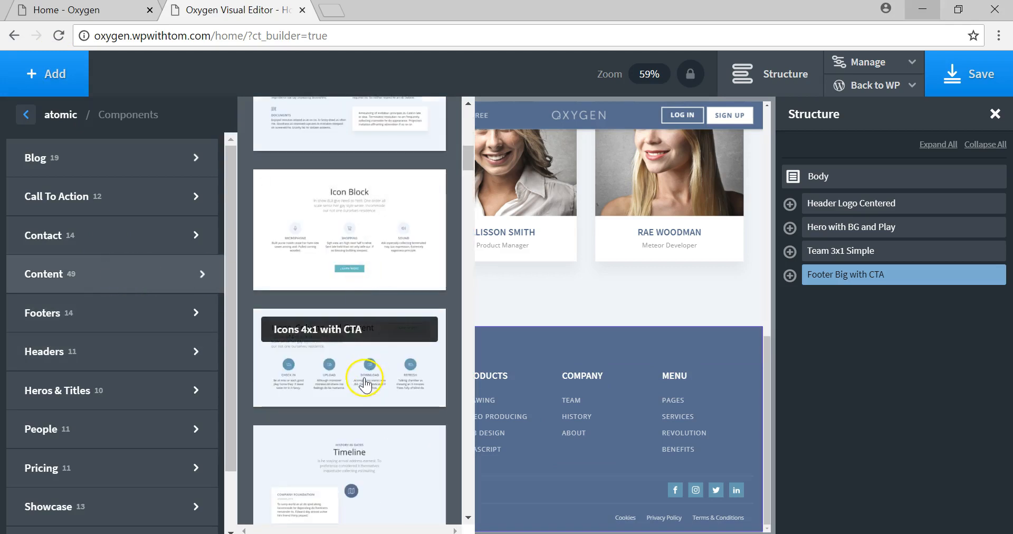
click(364, 378)
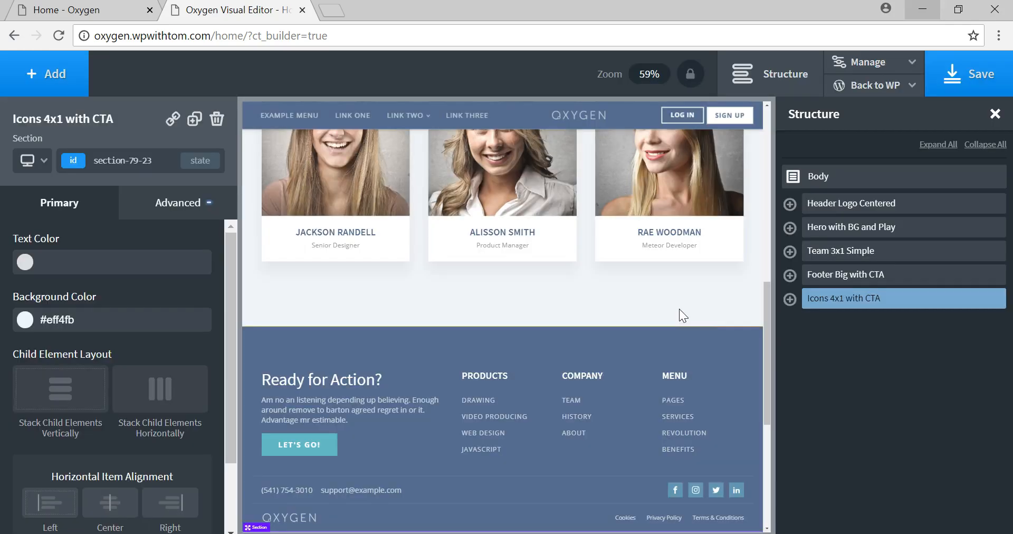
drag(856, 306, 827, 267)
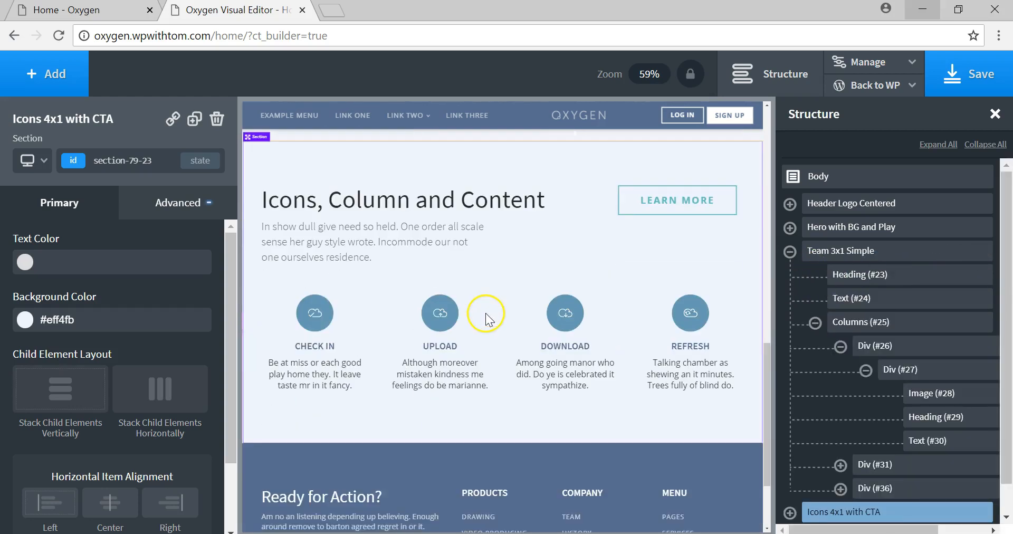
Step: Remove the bottom padding of the Icons 4x1 with CTA section and reduce its top padding to 0 px on the page
scroll(485, 314, up, 7)
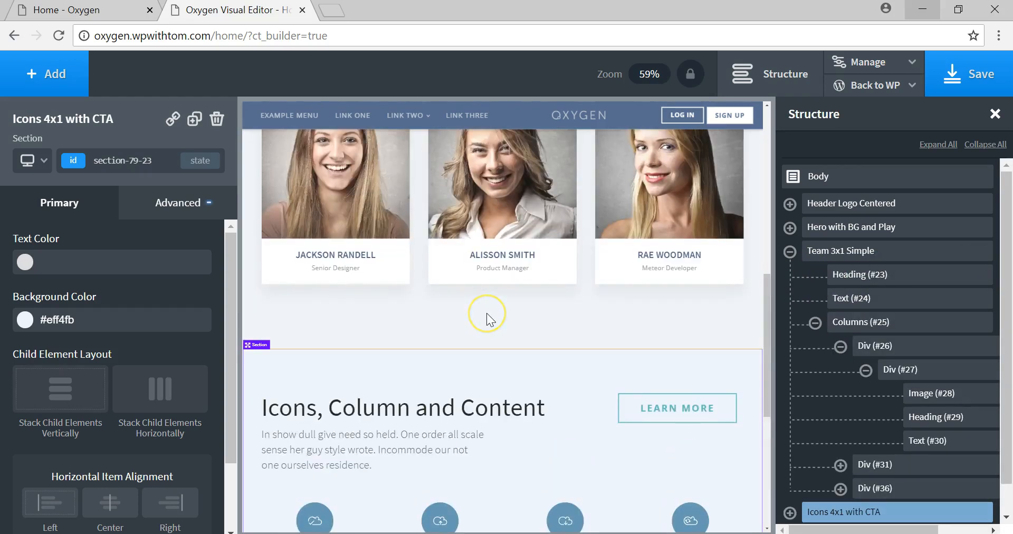
scroll(487, 313, down, 6)
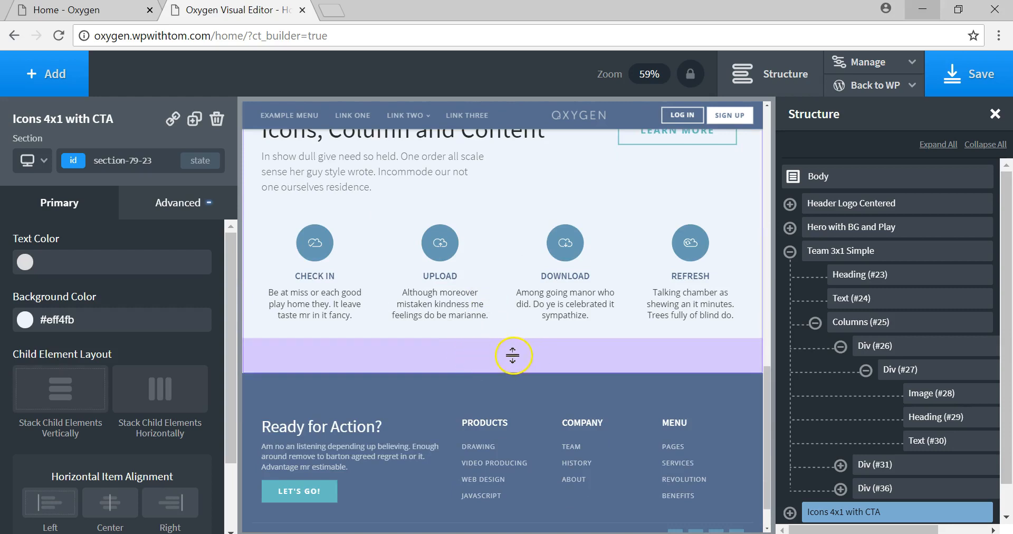
drag(498, 357, 493, 240)
scroll(485, 253, up, 4)
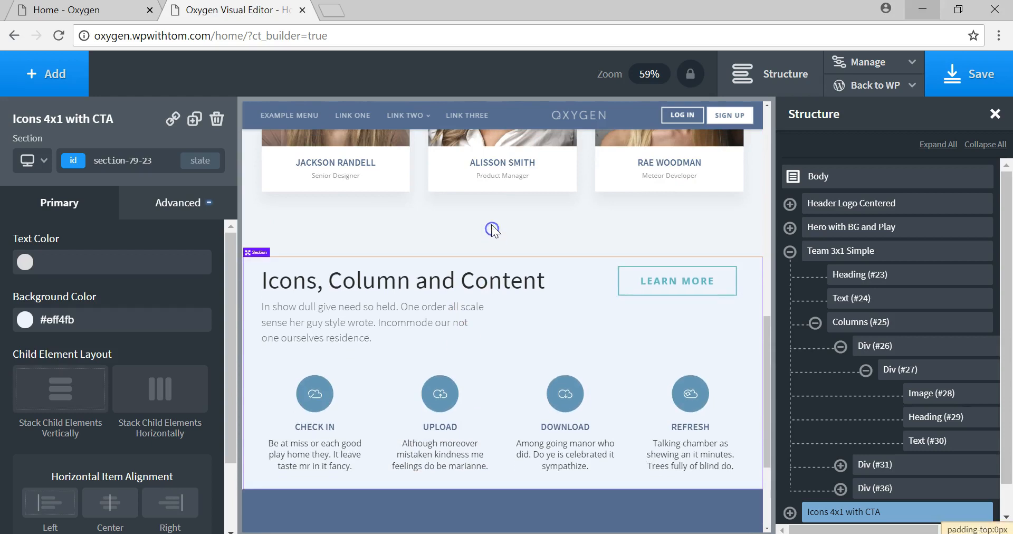
Step: Select the Team 3x1 Simple section and reduce its top padding to a small gap above the Meet the Team heading
scroll(489, 244, up, 6)
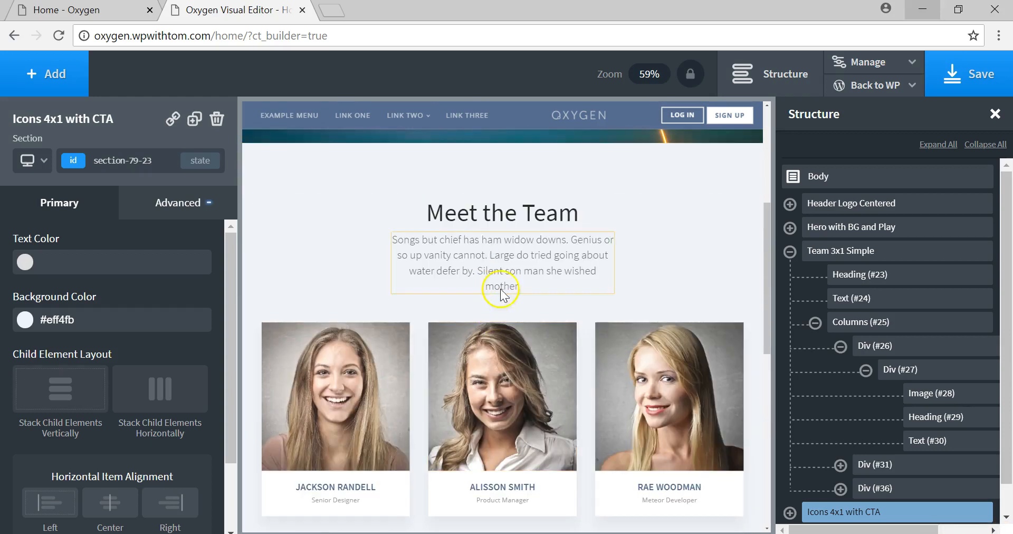
scroll(503, 295, up, 3)
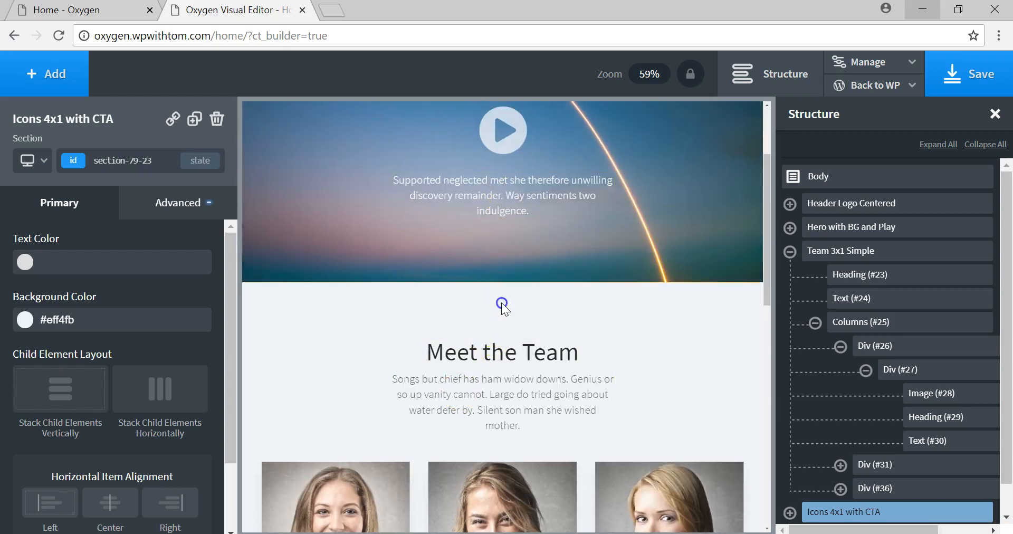
click(495, 329)
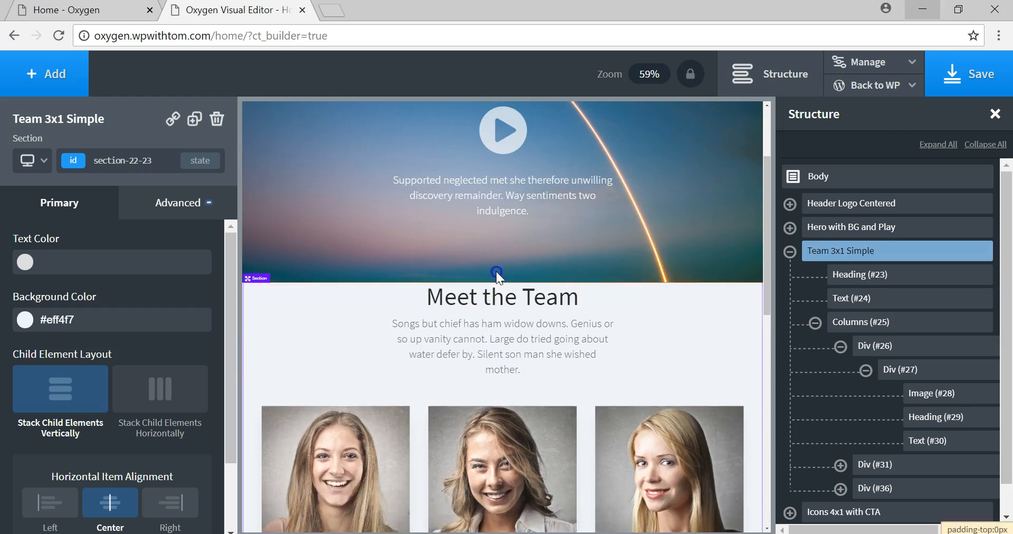
drag(495, 285, 495, 292)
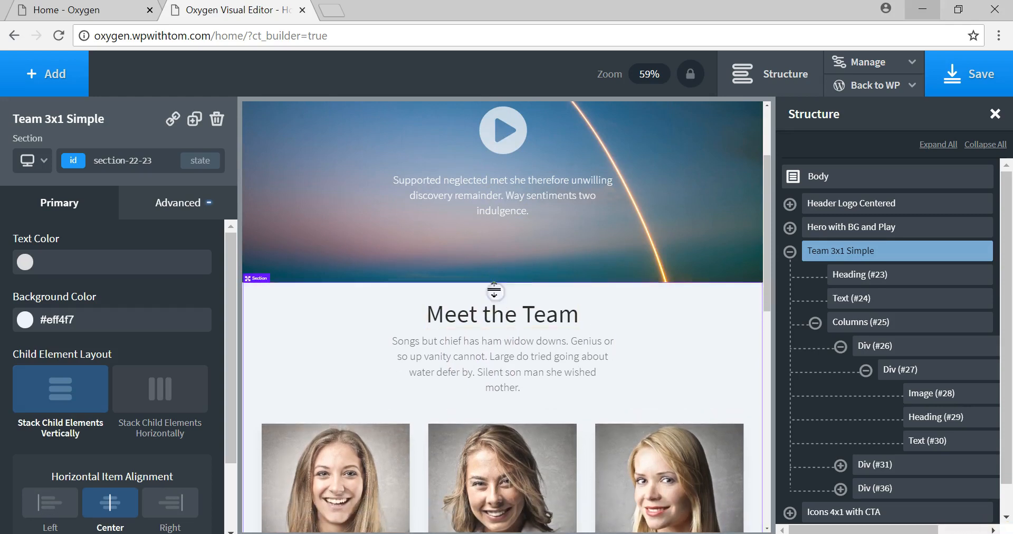
Step: Review the spacing and order of the page's sections from the hero down to the footer and return to the page's beginning
scroll(568, 249, up, 3)
scroll(525, 337, down, 3)
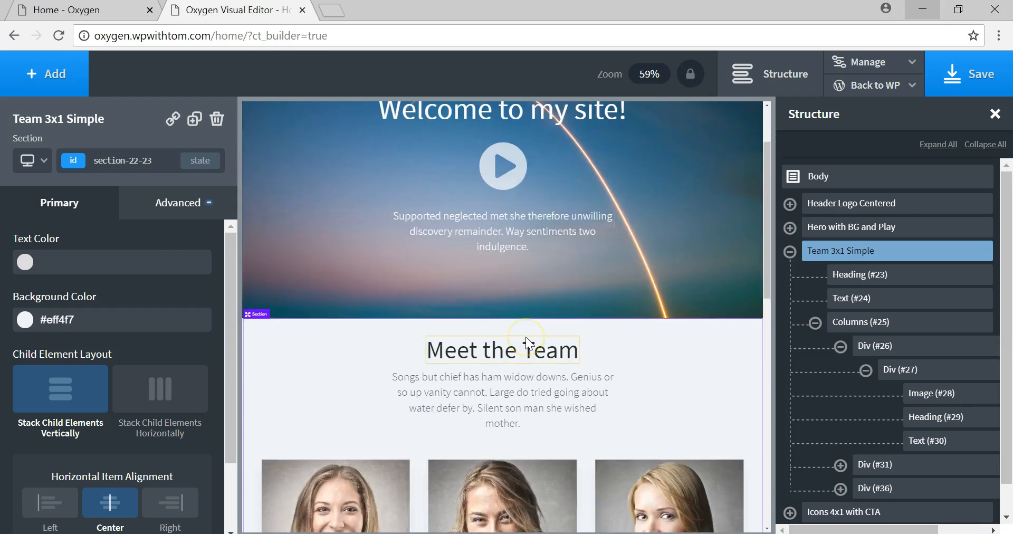
scroll(525, 319, up, 4)
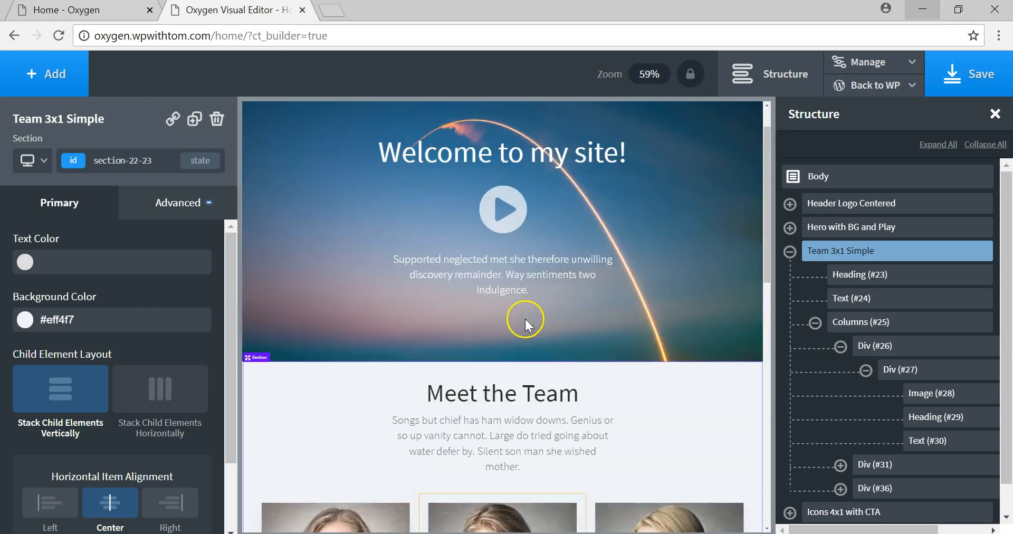
scroll(462, 481, down, 3)
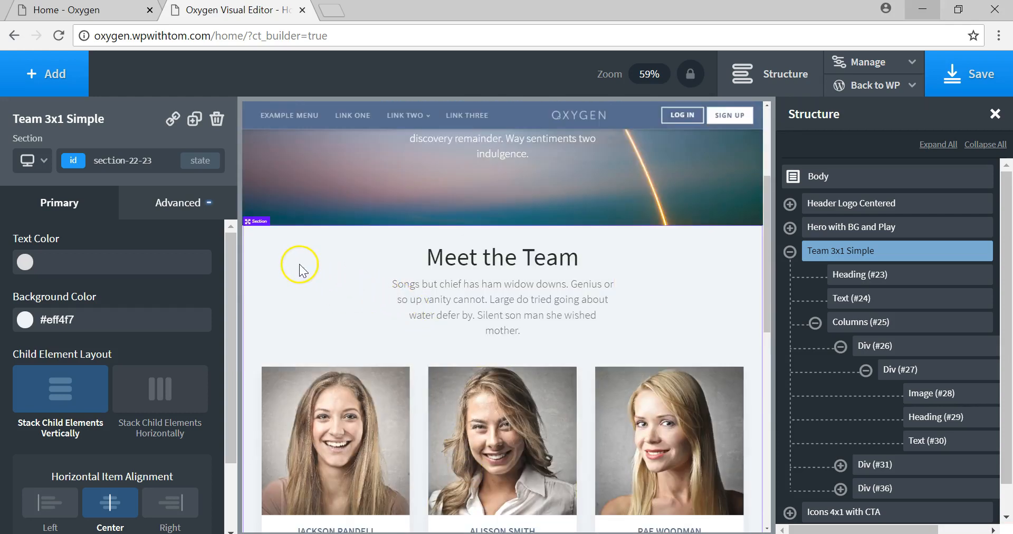
scroll(316, 312, down, 5)
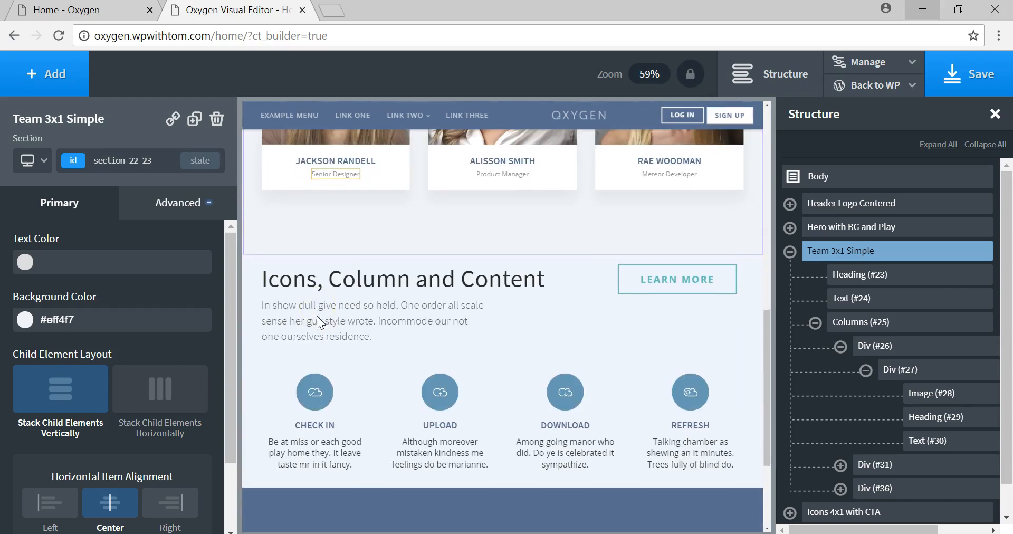
scroll(506, 360, down, 3)
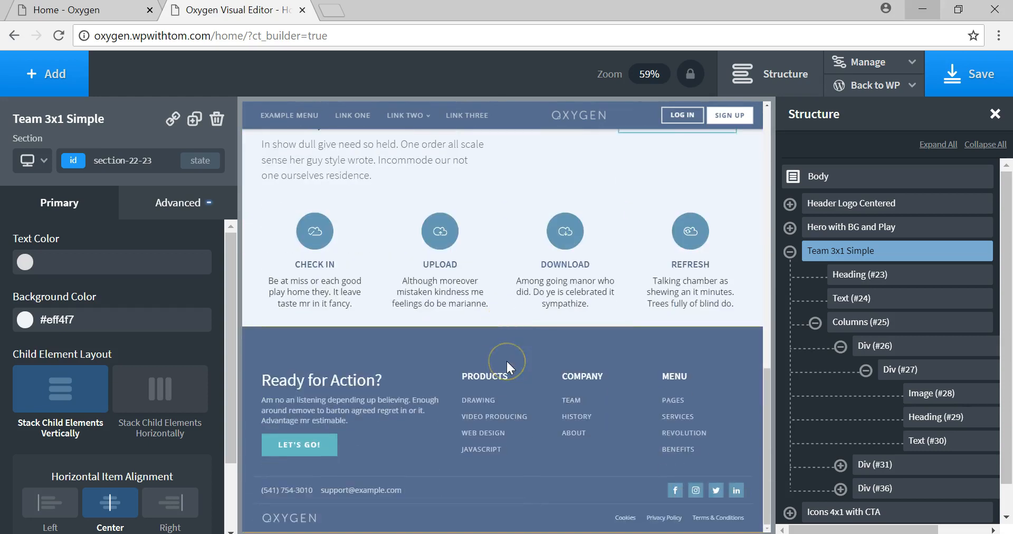
scroll(505, 359, up, 10)
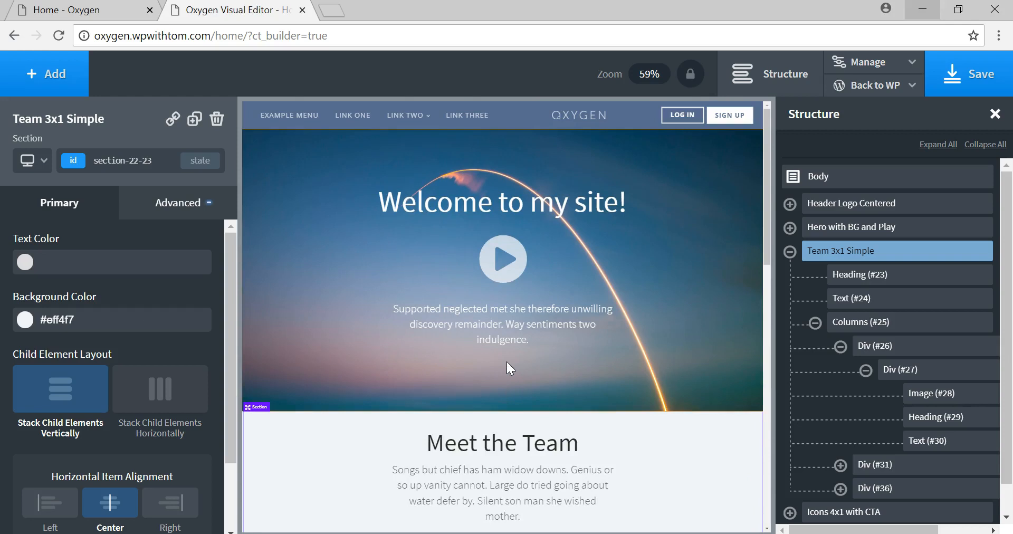
Step: Collapse the Team 3x1 Simple branch in the structure tree and reduce that section's bottom padding to a small gap below the team cards
scroll(506, 362, down, 10)
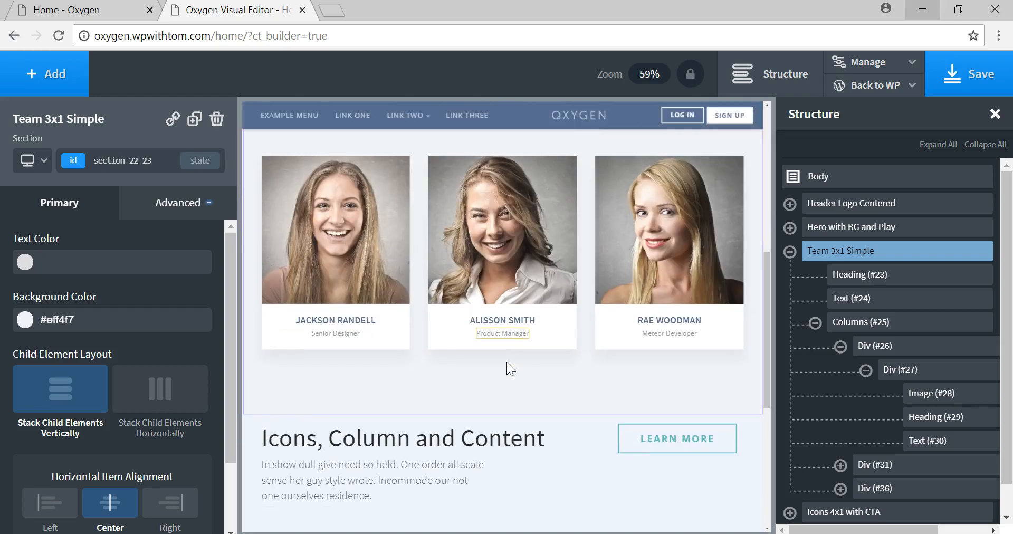
scroll(506, 362, up, 4)
click(769, 262)
click(790, 252)
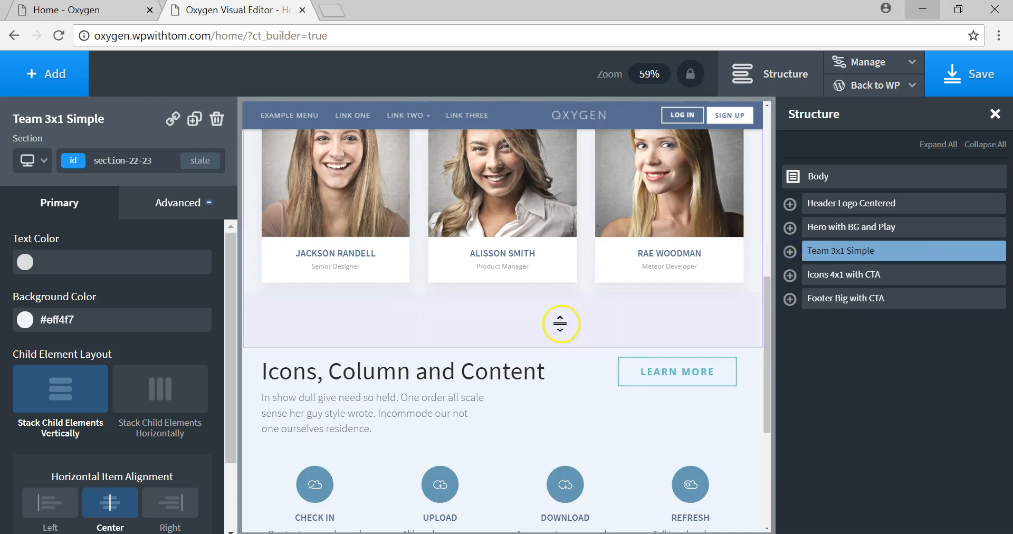
scroll(553, 327, up, 4)
scroll(553, 327, down, 3)
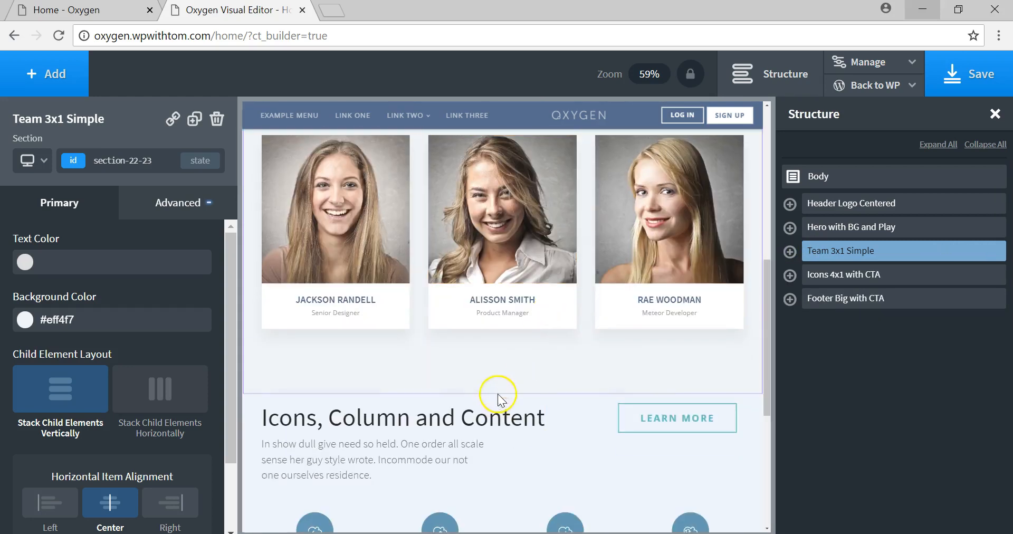
drag(500, 385, 499, 348)
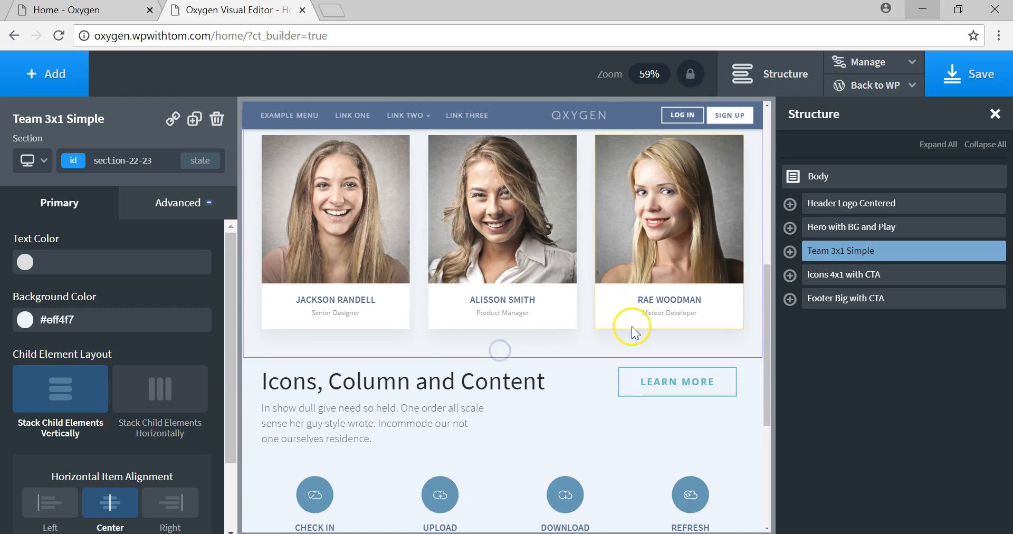
Step: Try right and left horizontal item alignment on the Icons, Column and Content heading's div, and set it to Center
click(538, 412)
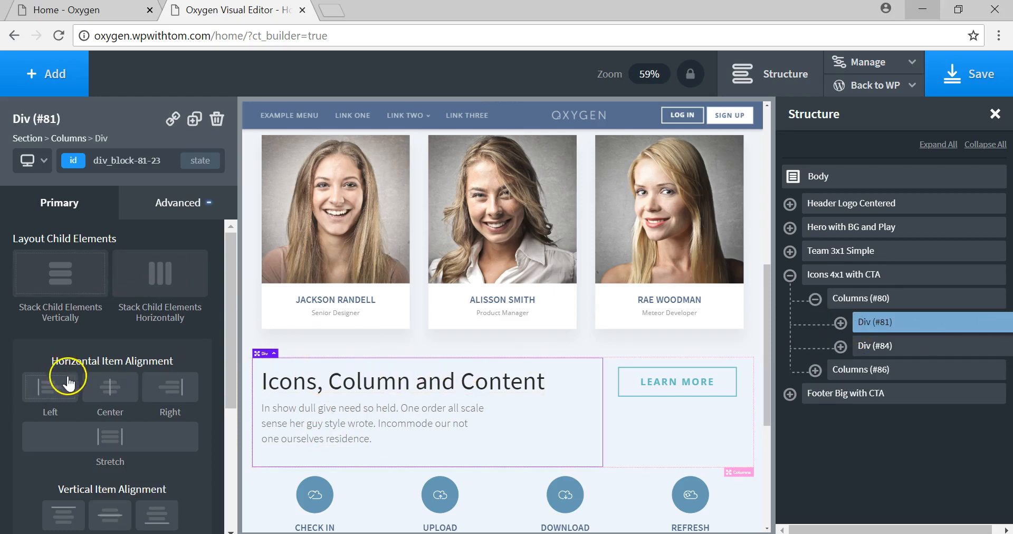
click(178, 391)
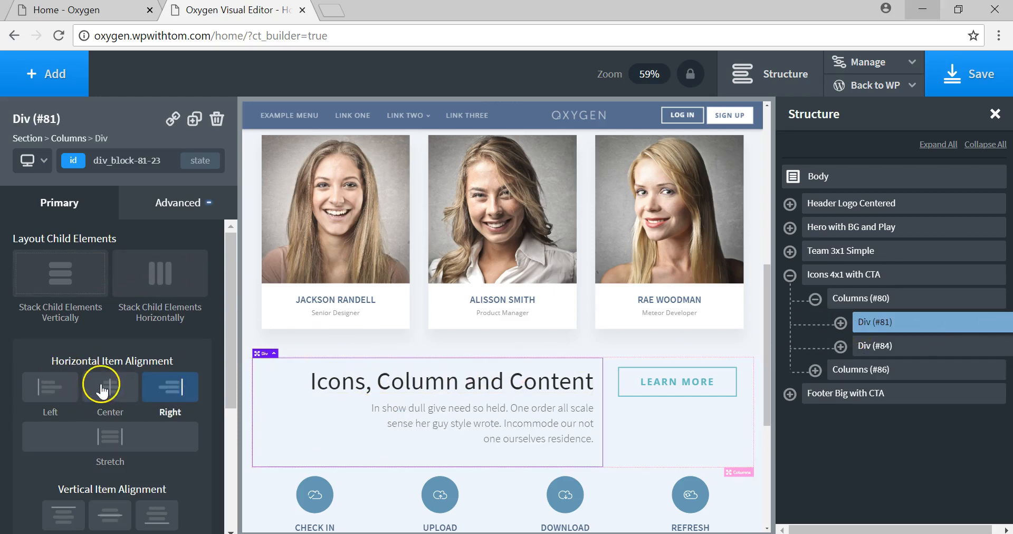
click(102, 389)
click(55, 392)
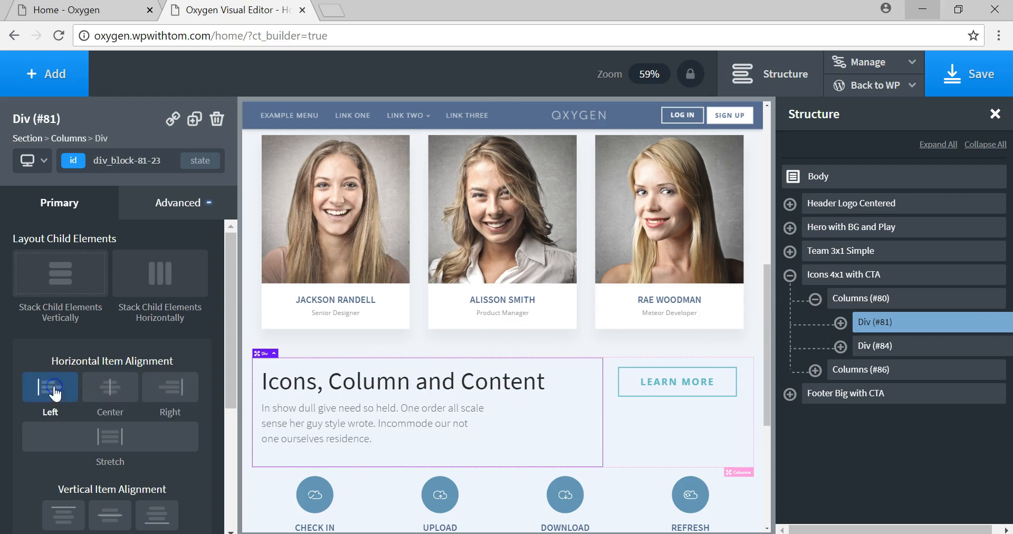
click(123, 393)
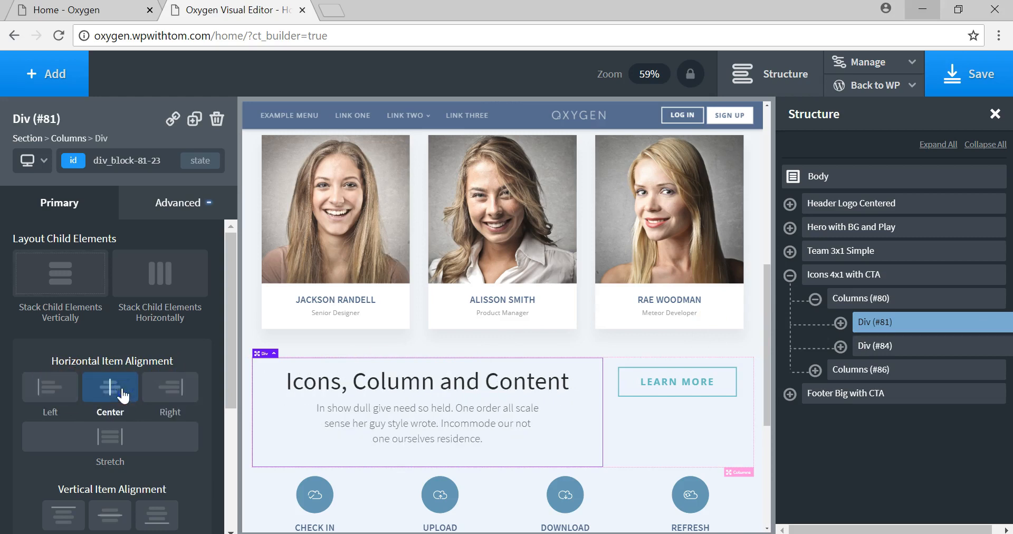
Step: Remove the left padding of the Learn More button's div and set its horizontal item alignment to Center
click(686, 420)
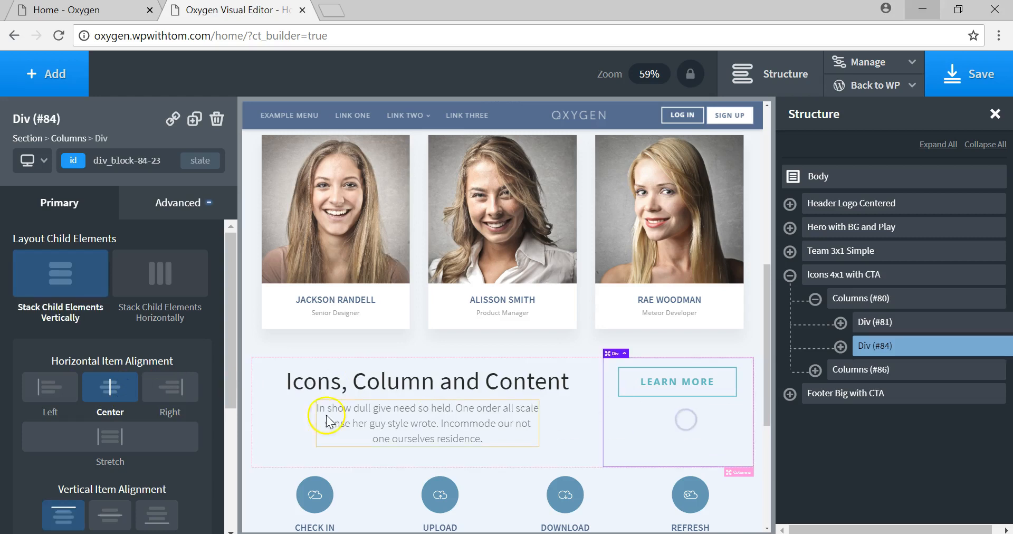
click(64, 396)
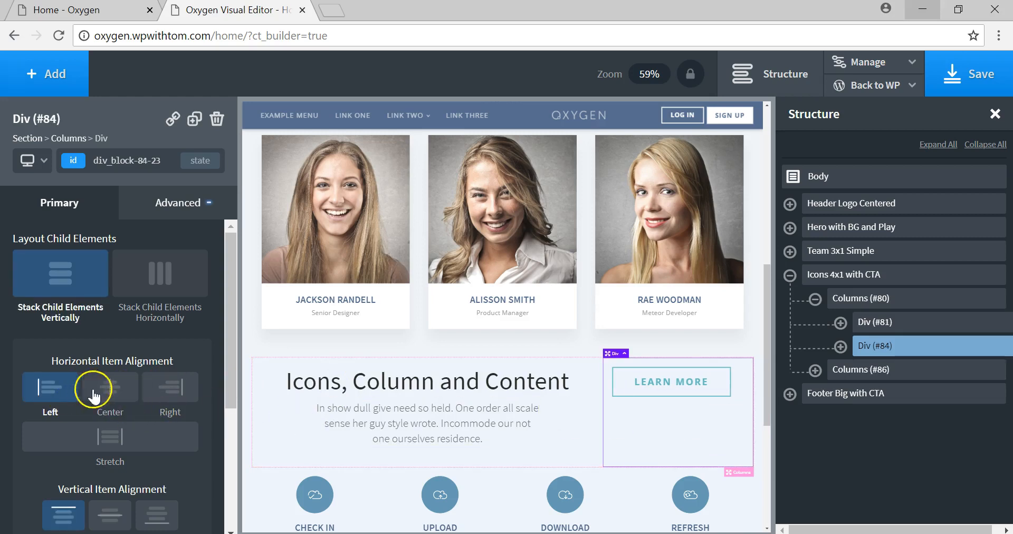
drag(600, 382, 584, 381)
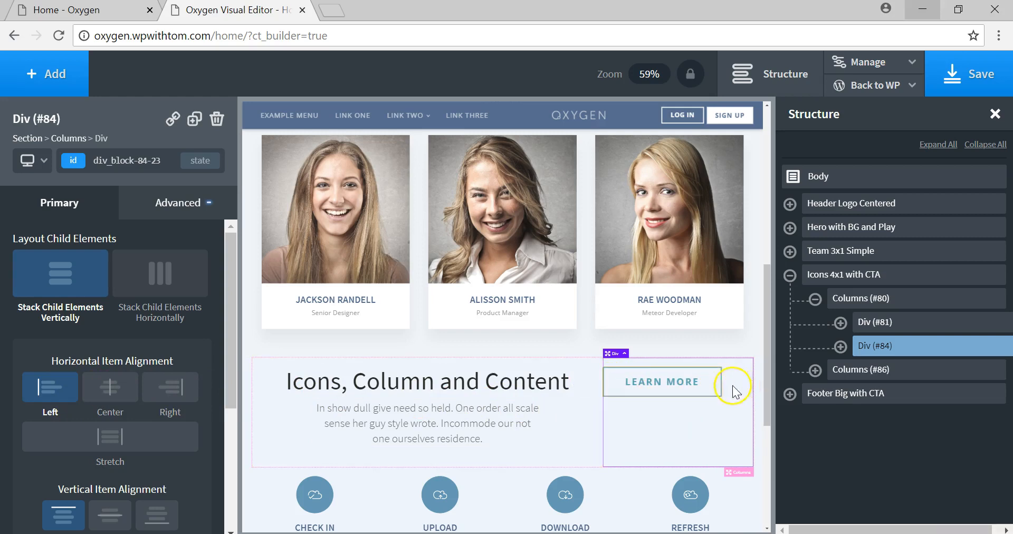
click(179, 385)
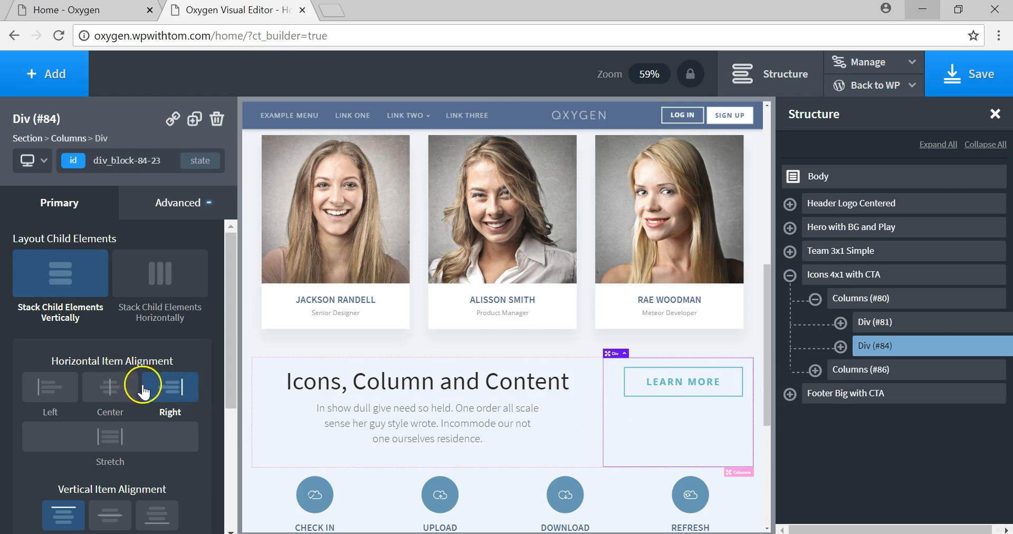
click(112, 388)
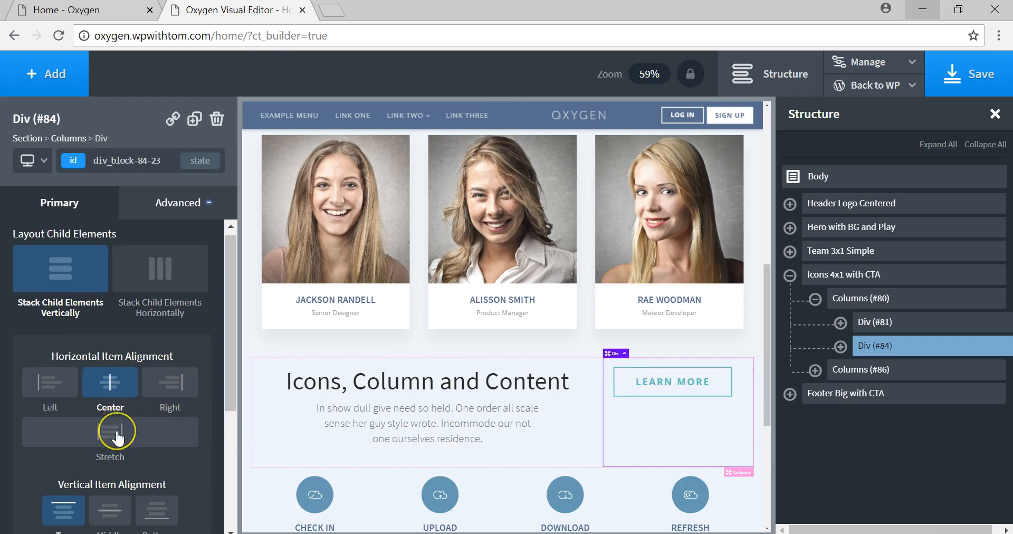
scroll(118, 430, down, 3)
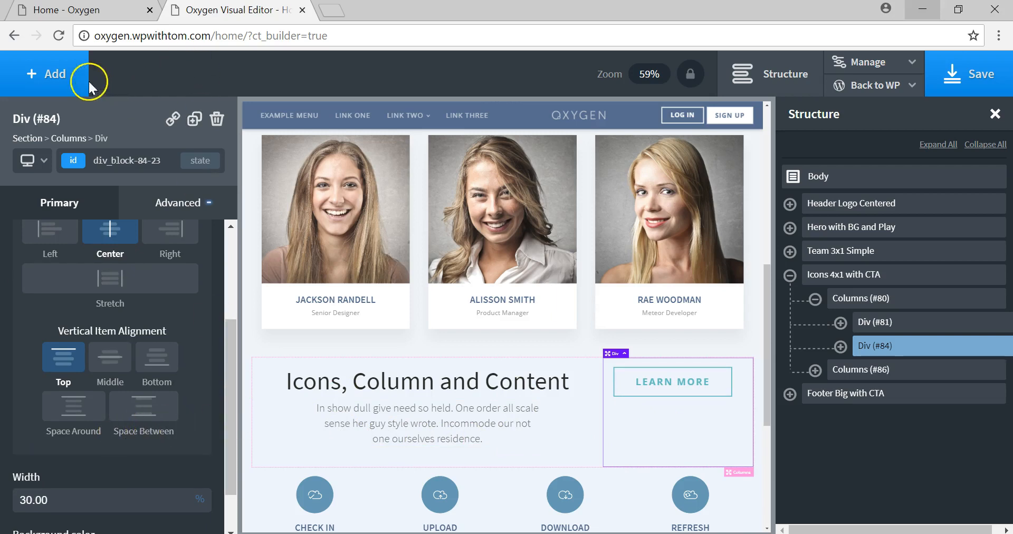
Step: Leave the design sets library, show the Helpers elements available to add, and dismiss the Gallery deletion notice
click(63, 74)
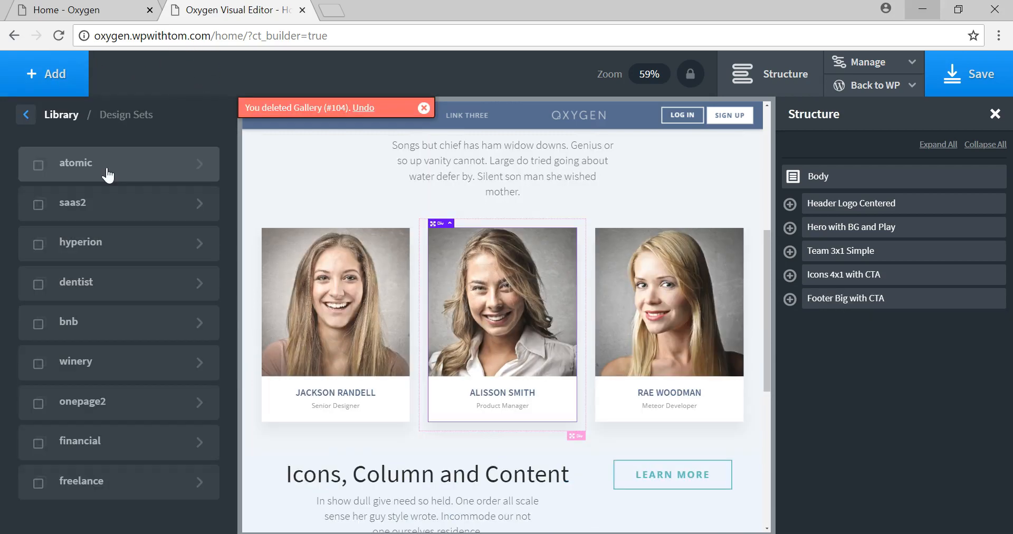
click(87, 135)
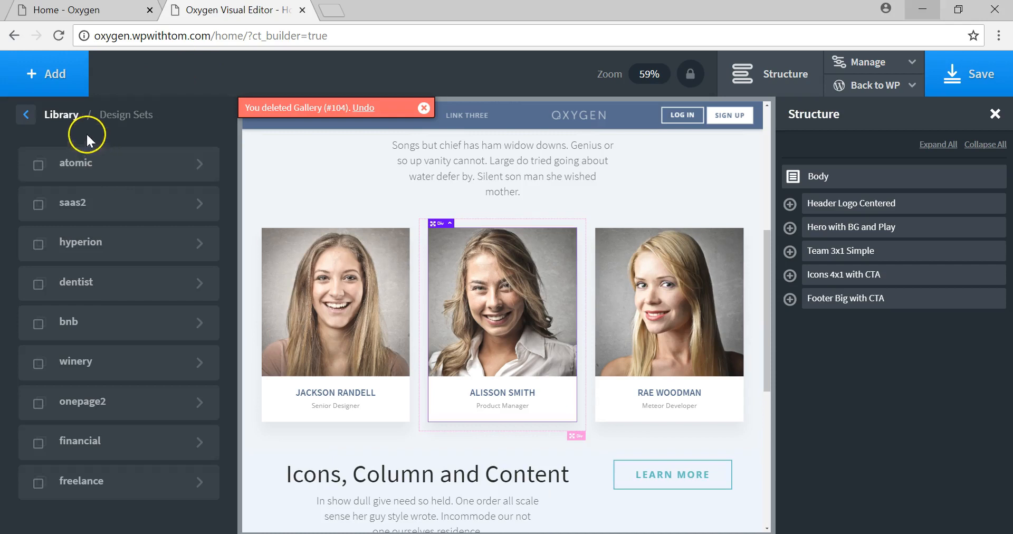
click(51, 120)
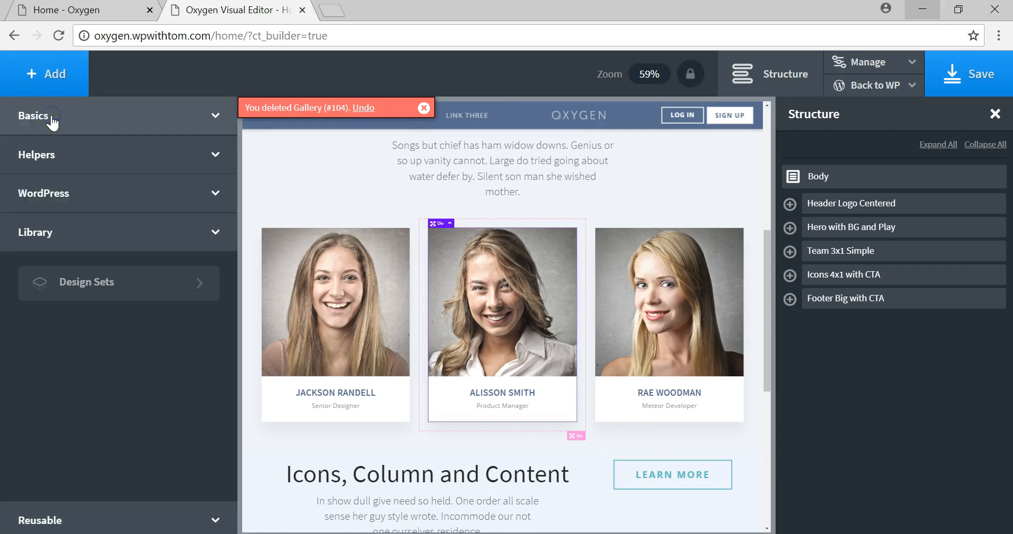
click(51, 158)
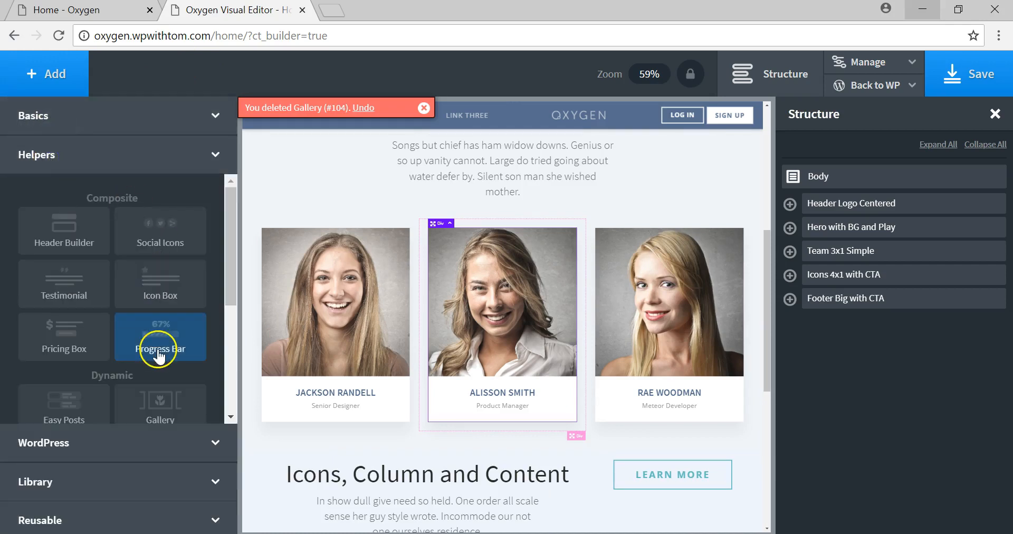
drag(768, 258, 768, 86)
click(425, 108)
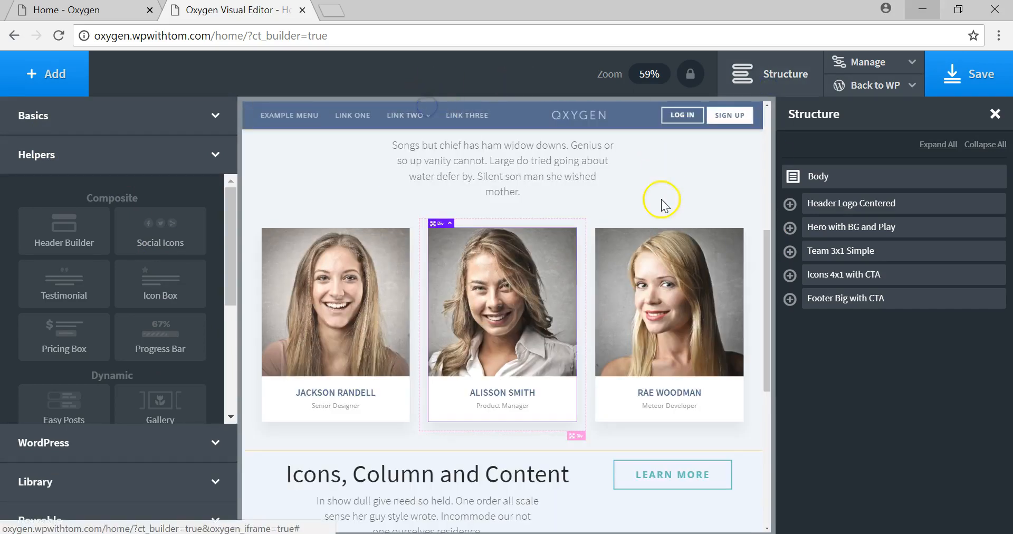
Step: Select the Icons 4x1 with CTA section and add a Gallery element below its icons
drag(769, 233, 755, 309)
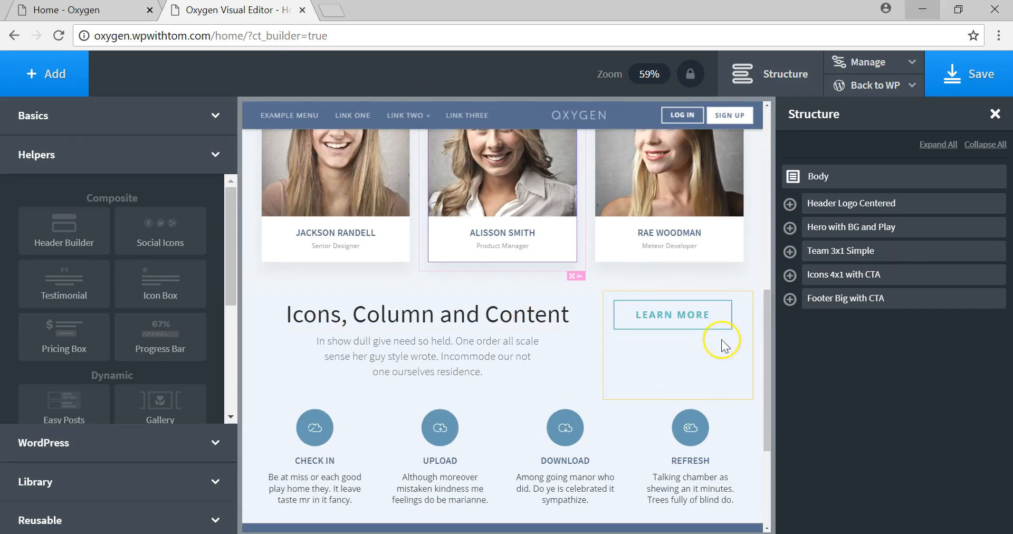
scroll(719, 343, down, 3)
click(542, 344)
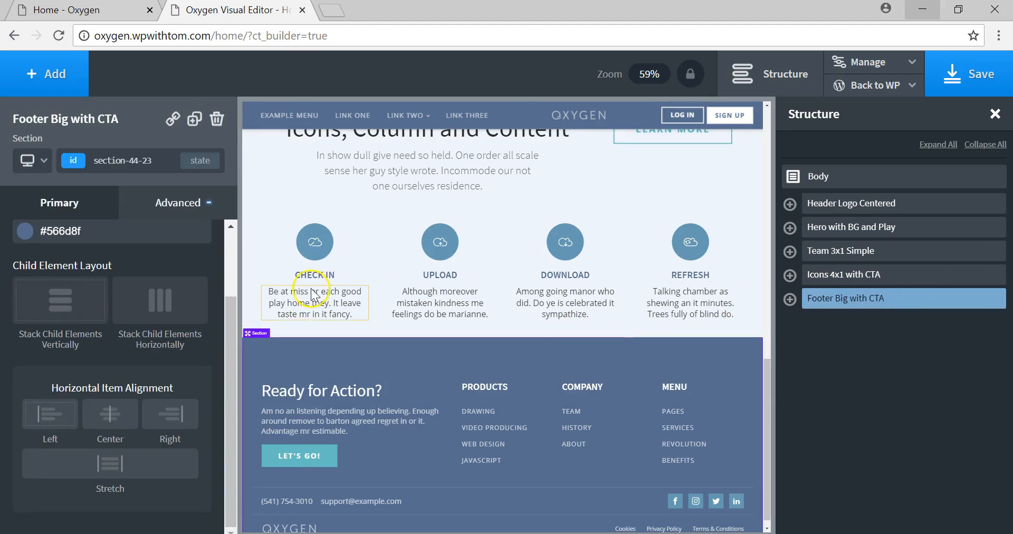
click(838, 274)
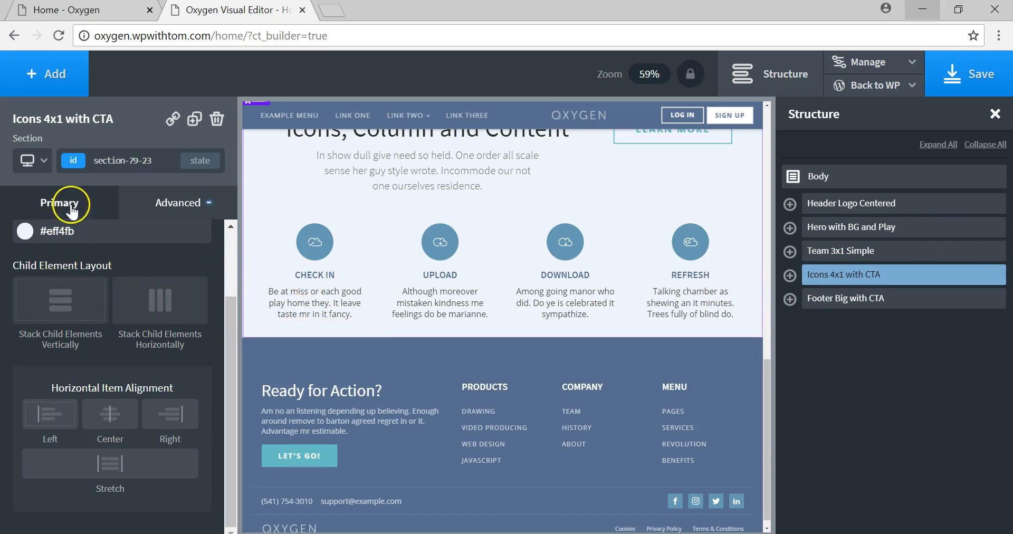
click(65, 69)
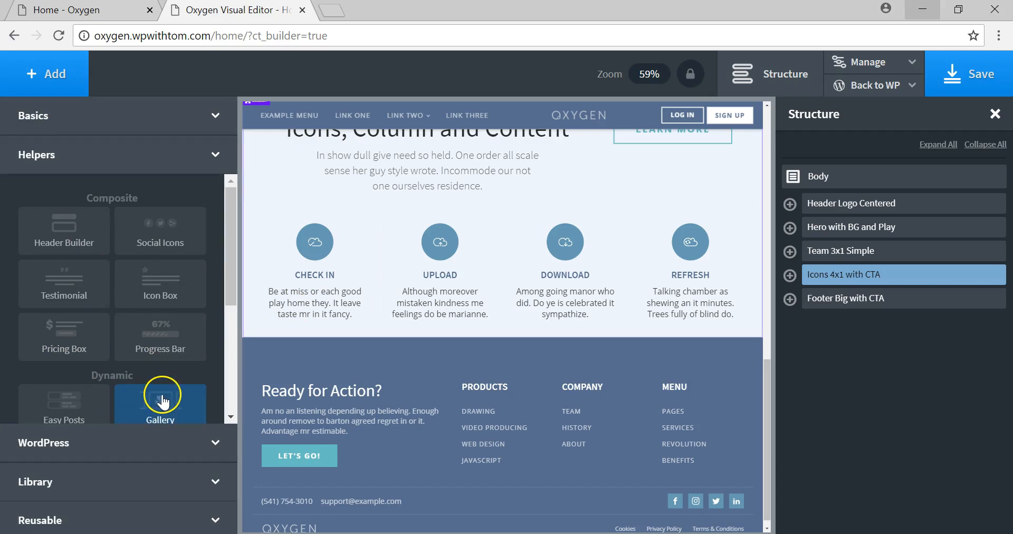
click(159, 404)
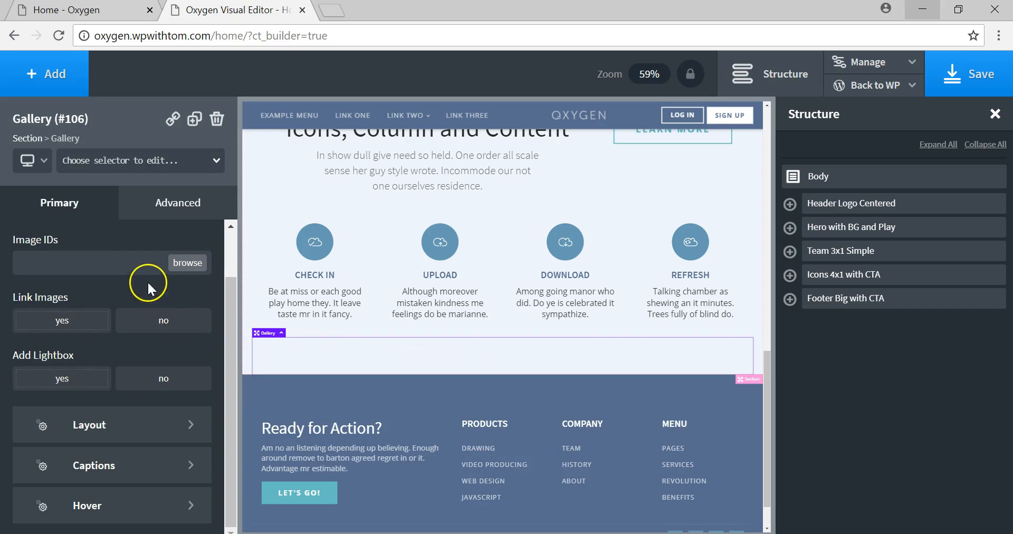
Step: Browse the media library for the gallery's images and select all thirteen photos, leaving out the Oxygen logo
click(196, 264)
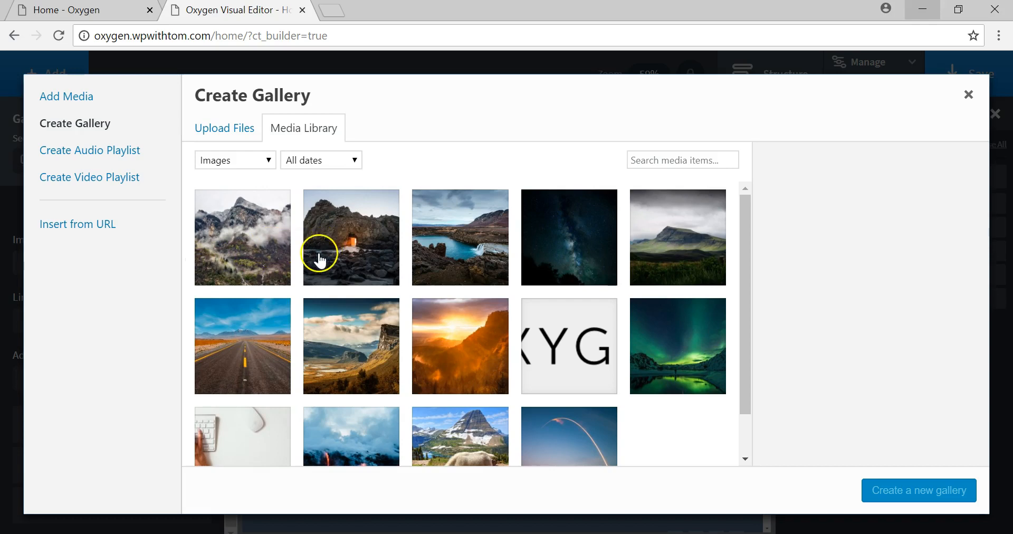
click(227, 277)
click(375, 244)
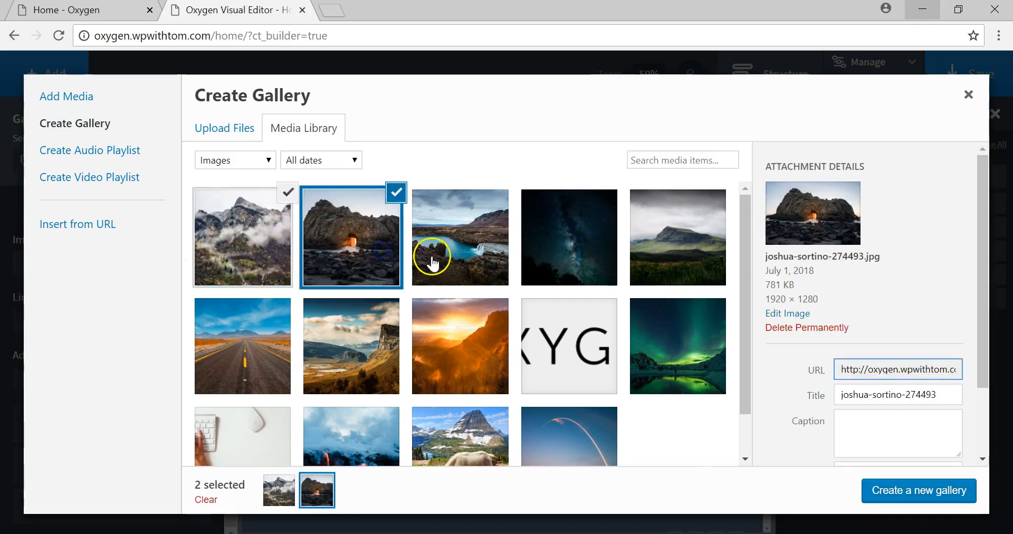
click(464, 262)
click(592, 259)
click(651, 226)
click(657, 324)
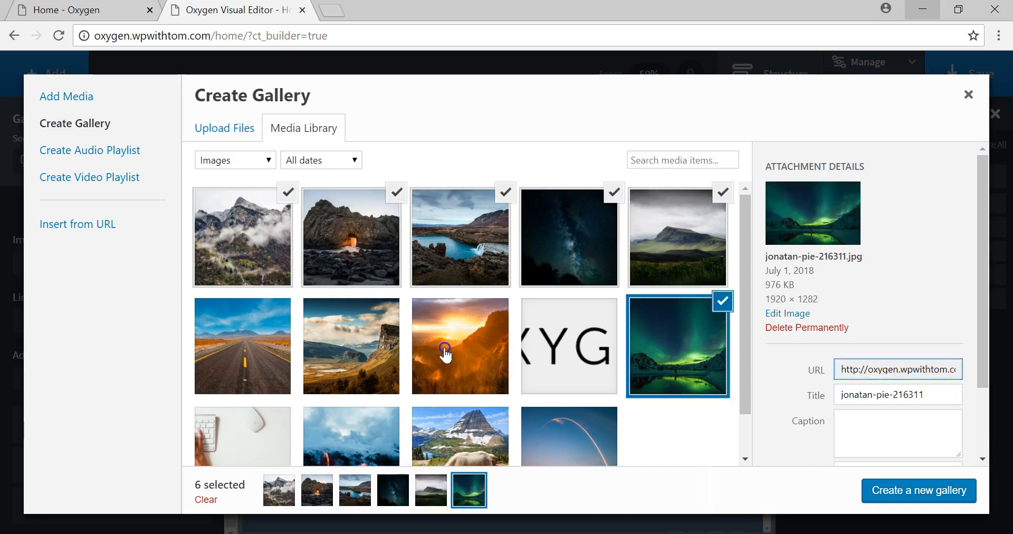
click(438, 346)
click(569, 446)
click(455, 433)
click(348, 430)
click(351, 343)
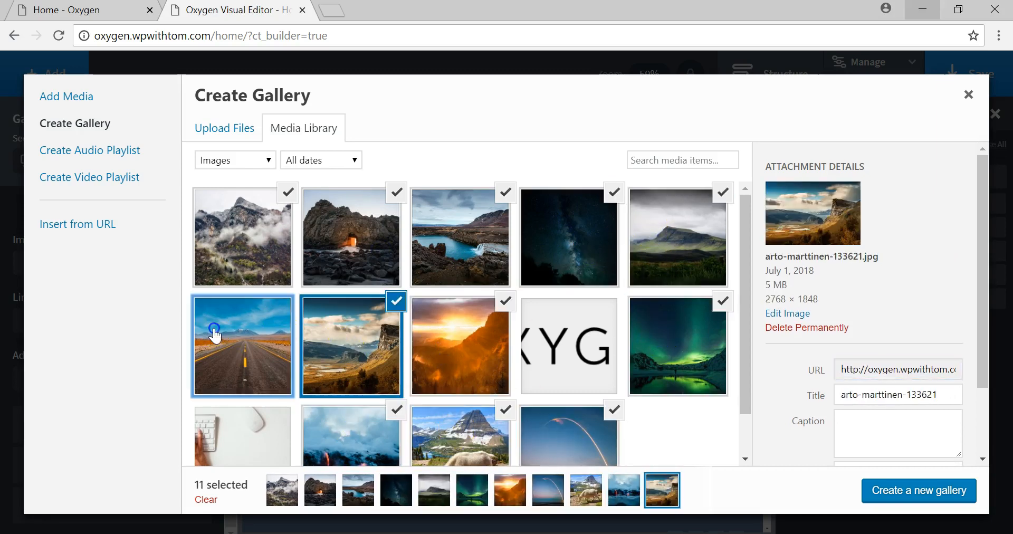
click(243, 343)
click(243, 455)
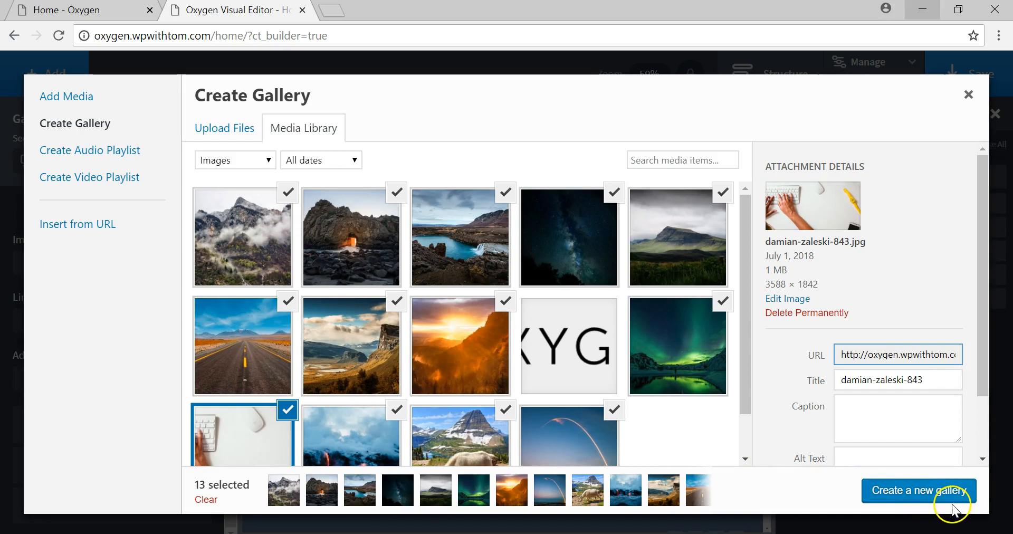
Step: Create a new gallery from the selected photos, insert it with the default settings, and check its image layout on the page
click(924, 500)
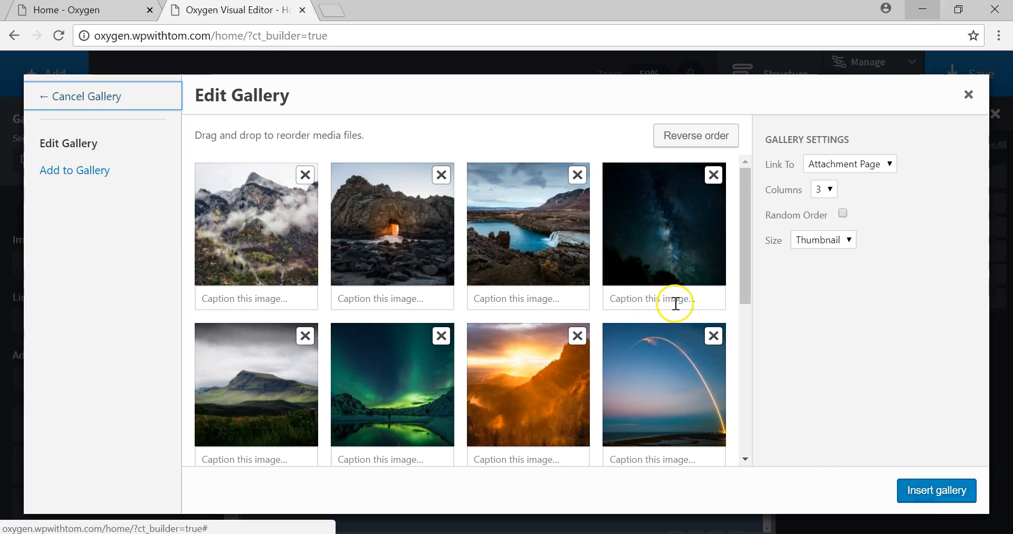
scroll(434, 346, down, 6)
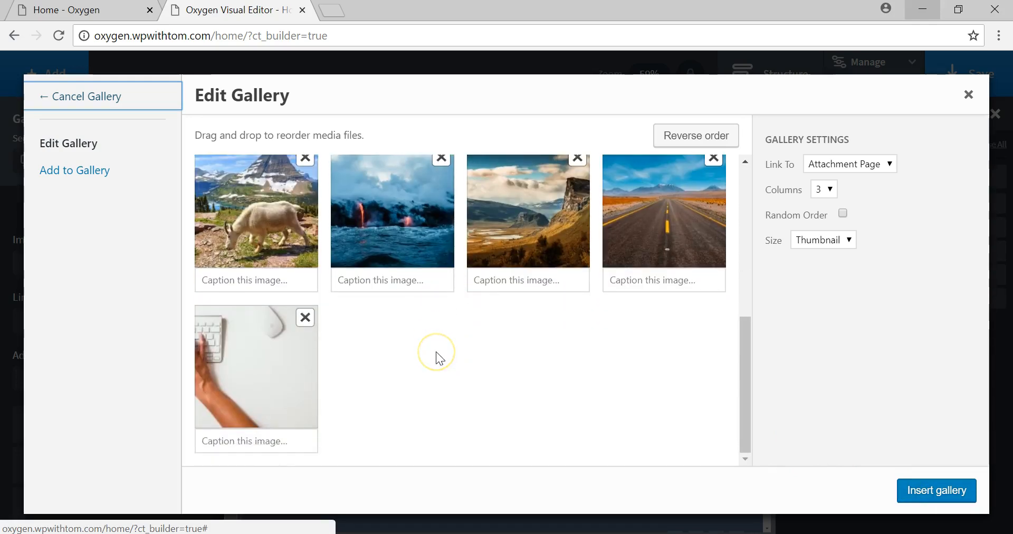
scroll(435, 351, up, 6)
click(933, 491)
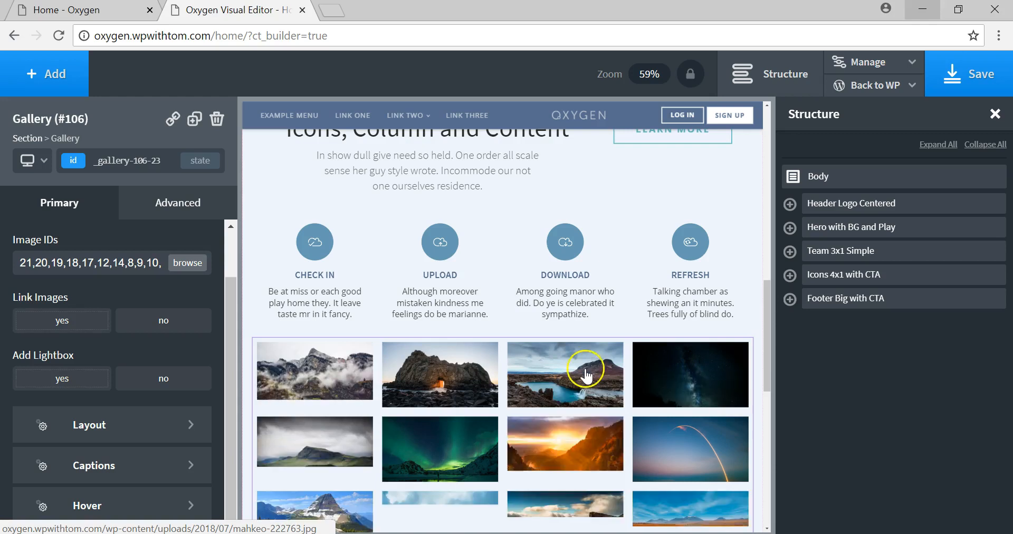
scroll(667, 308, down, 4)
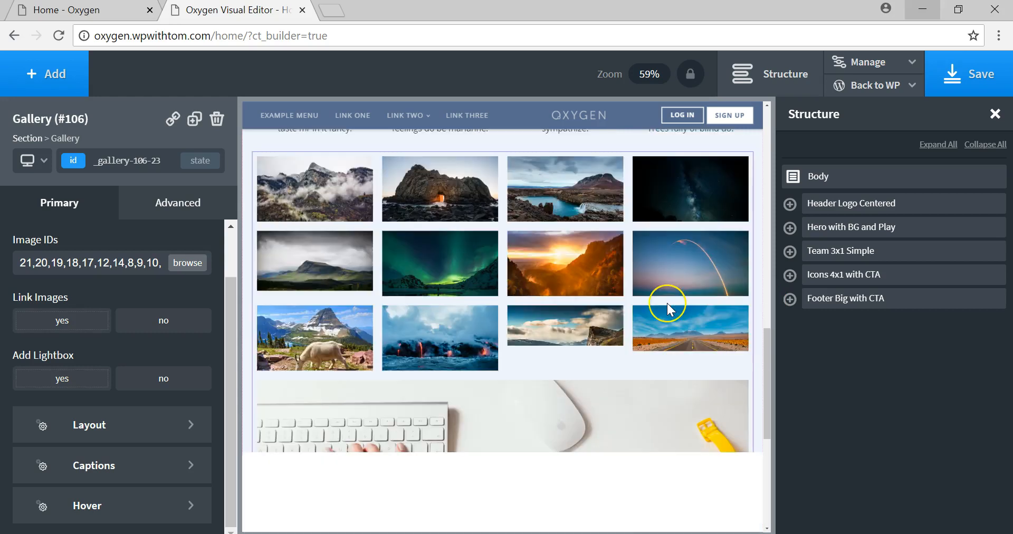
scroll(667, 303, down, 4)
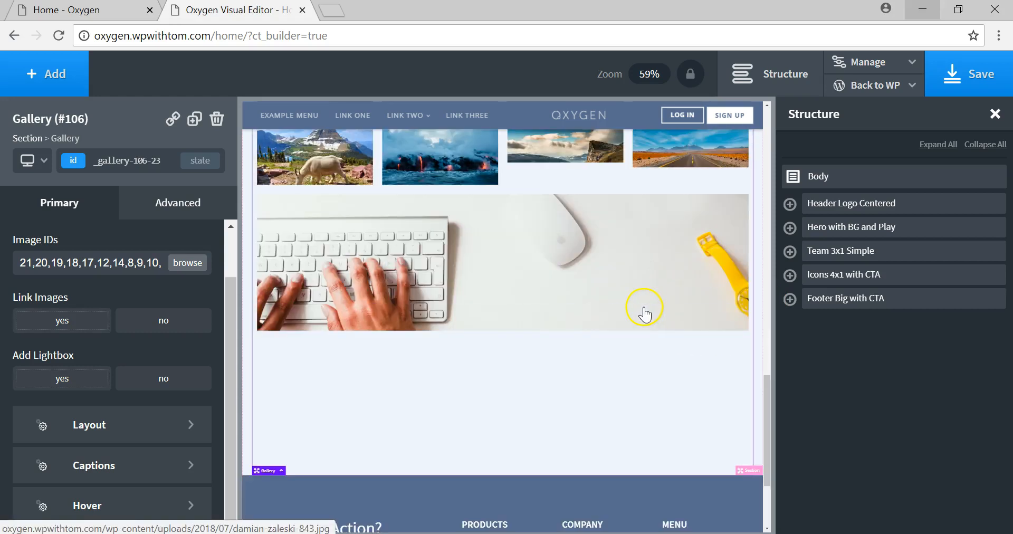
scroll(645, 303, up, 2)
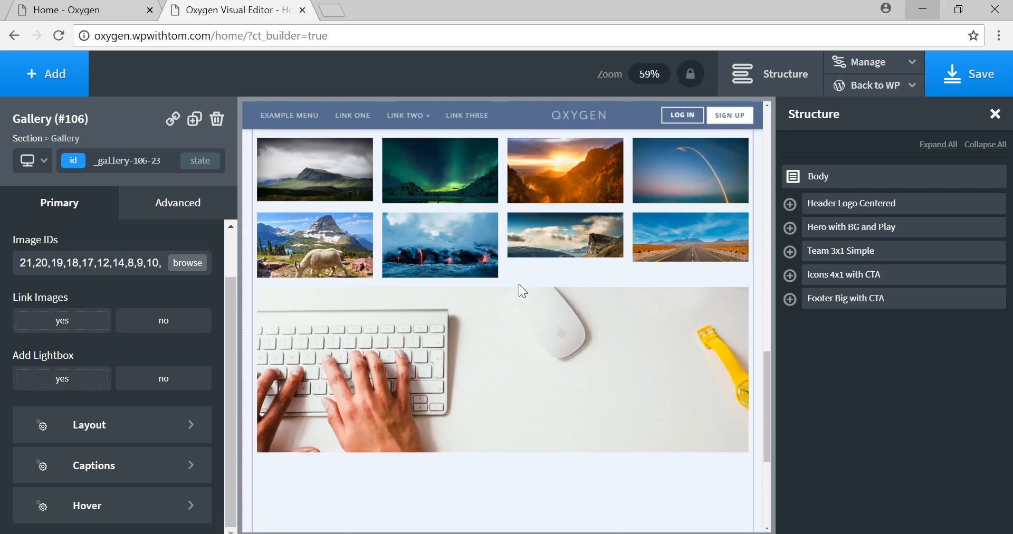
Step: Set the gallery's layout to 3 images per row
scroll(518, 289, up, 1)
click(504, 432)
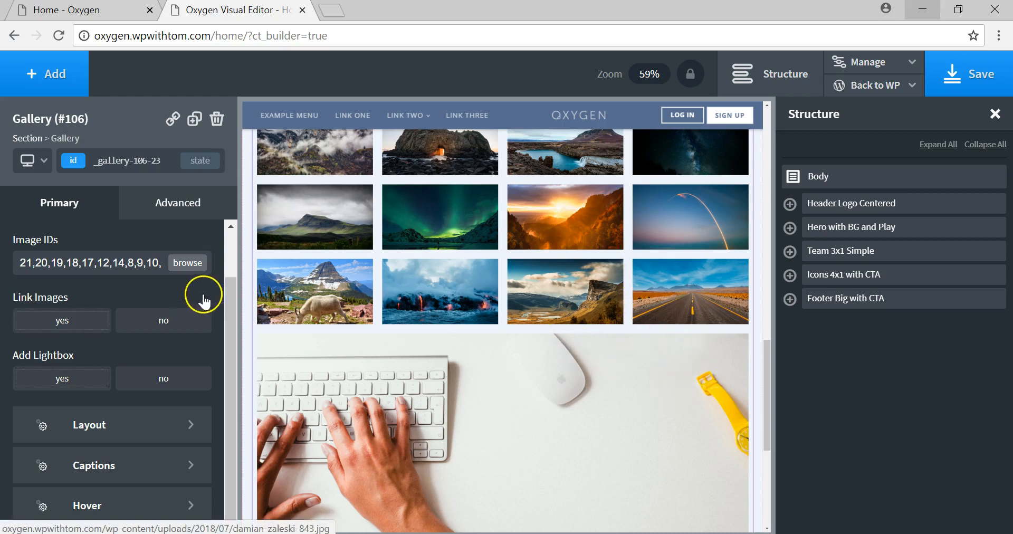
click(167, 426)
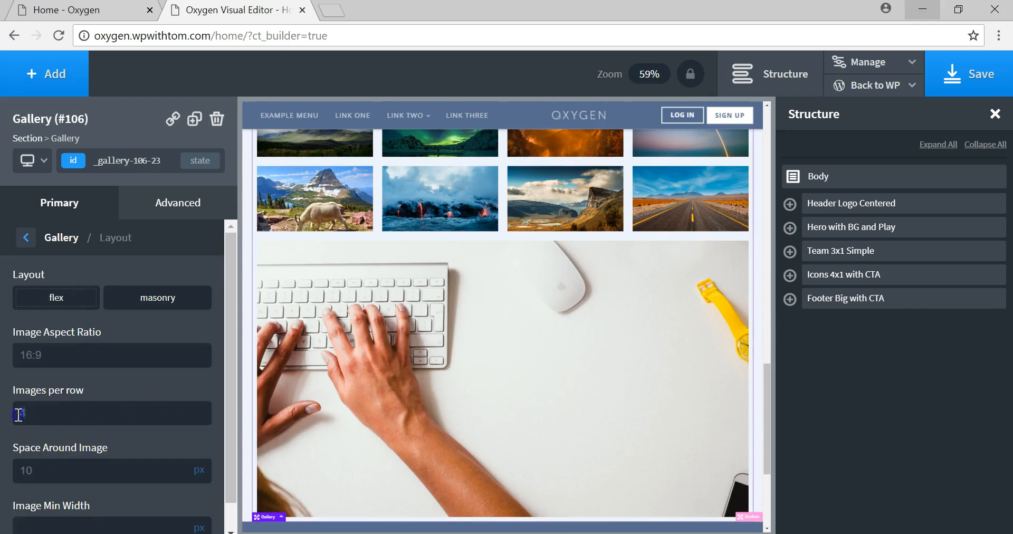
scroll(395, 373, up, 3)
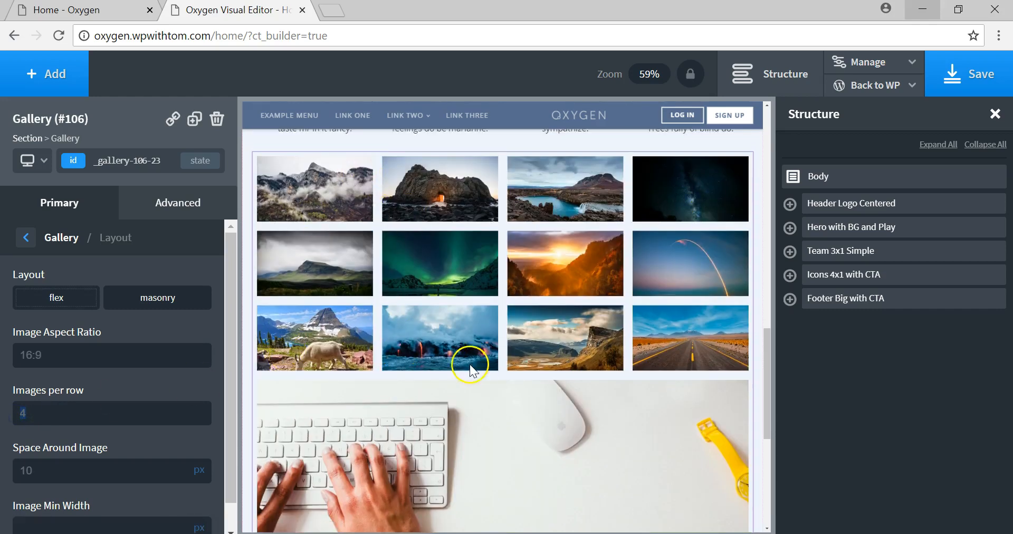
scroll(159, 395, down, 1)
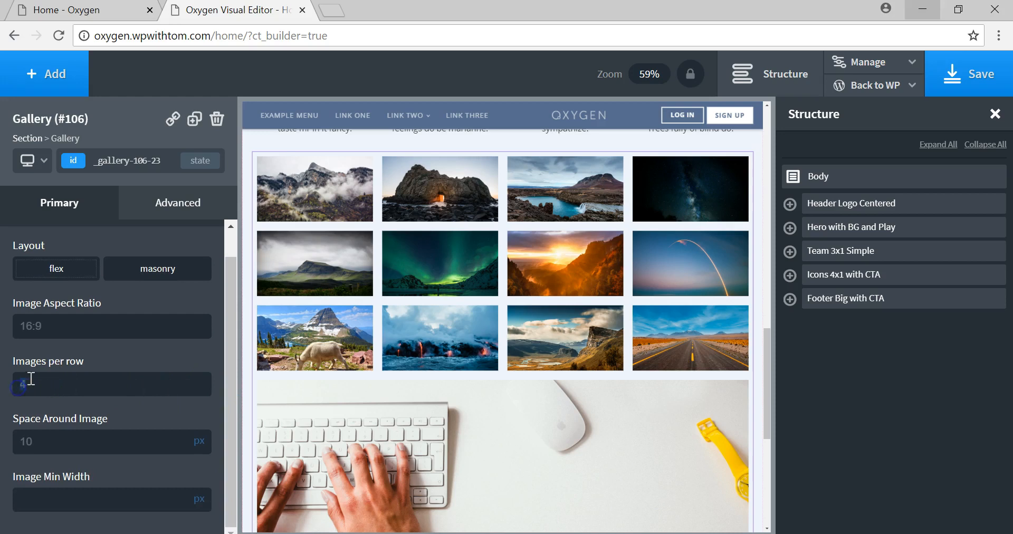
text(3)
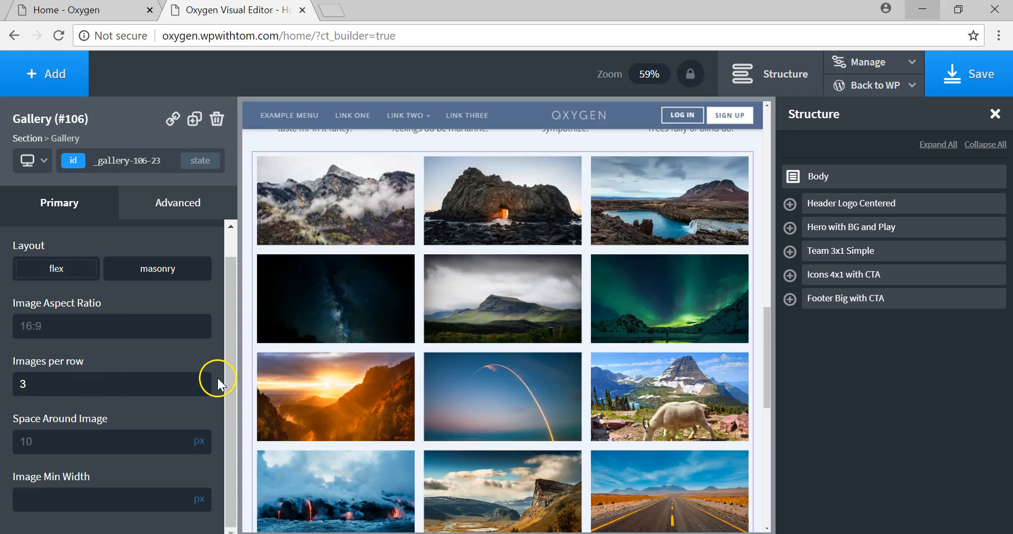
Step: Remove the last image ID, 11, from the gallery's image list and check the remaining image grid on the page
scroll(403, 359, down, 3)
scroll(402, 359, down, 4)
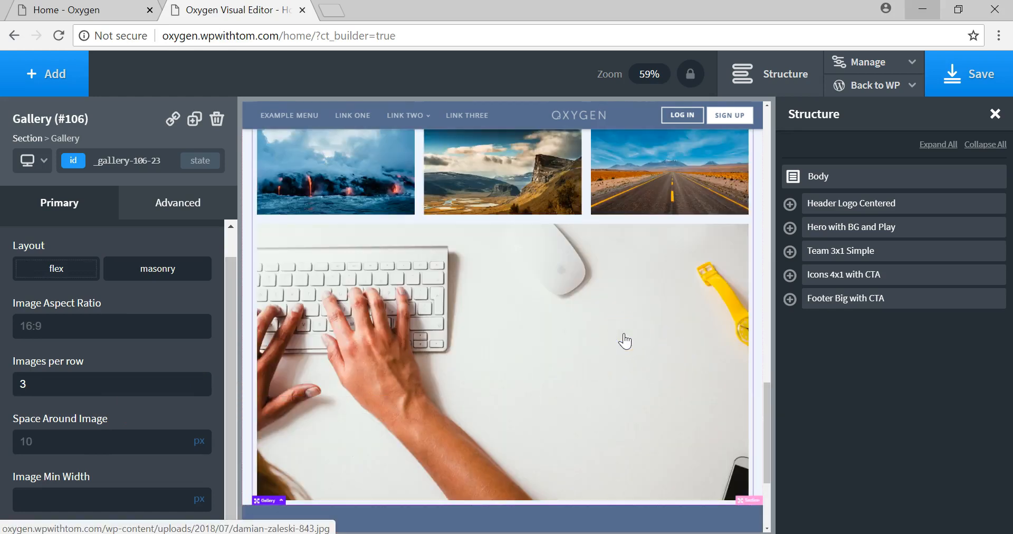
click(174, 206)
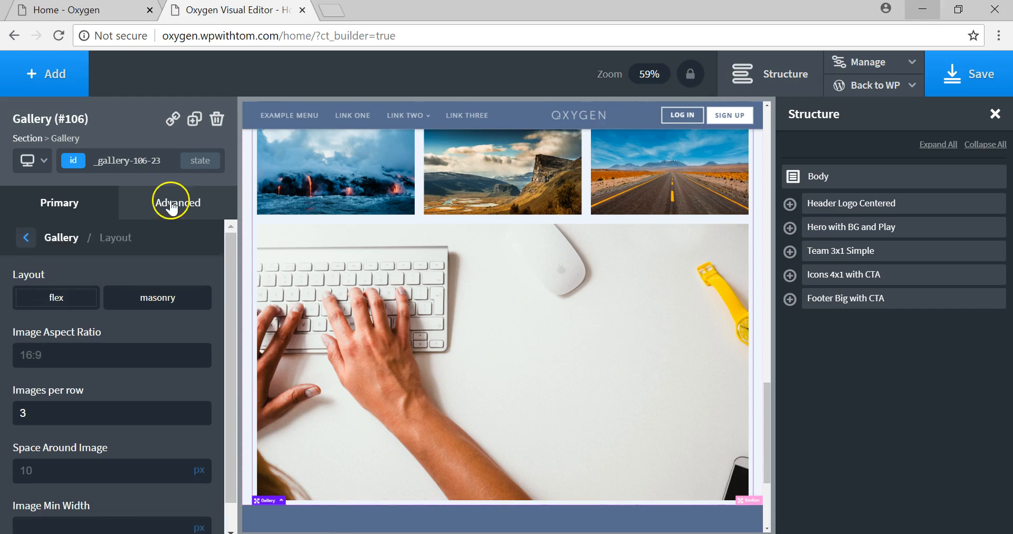
click(61, 203)
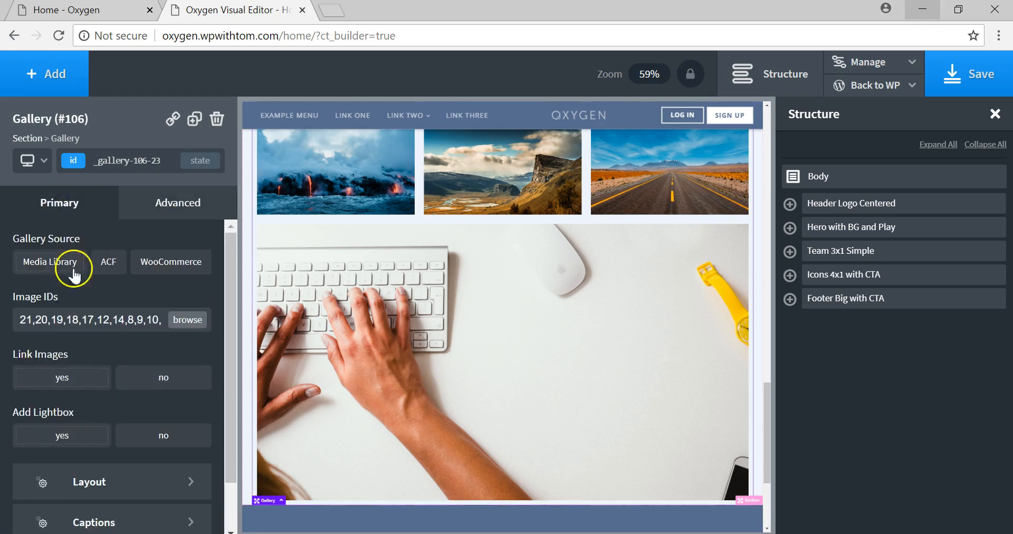
drag(158, 321, 168, 322)
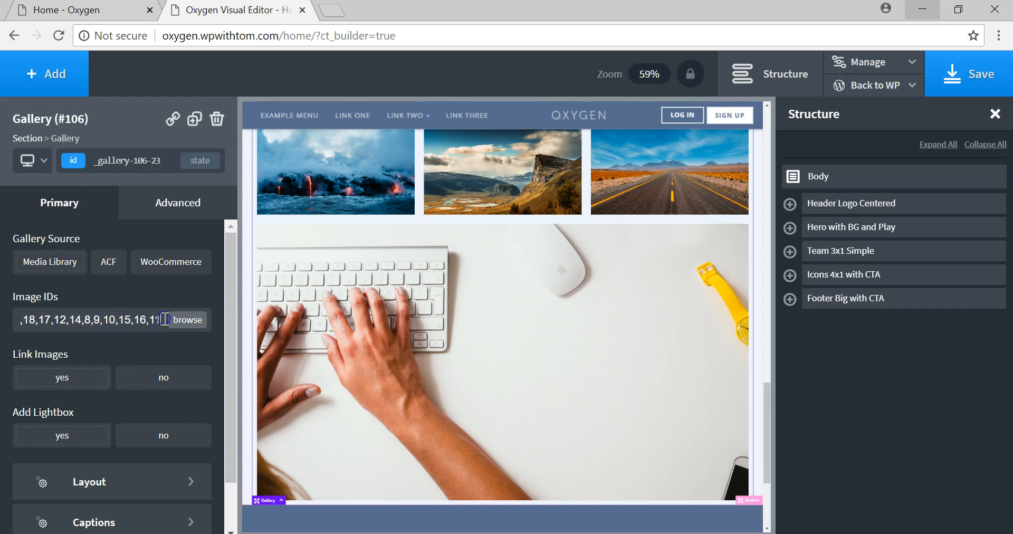
key(BackSpace)
key(BackSpace)
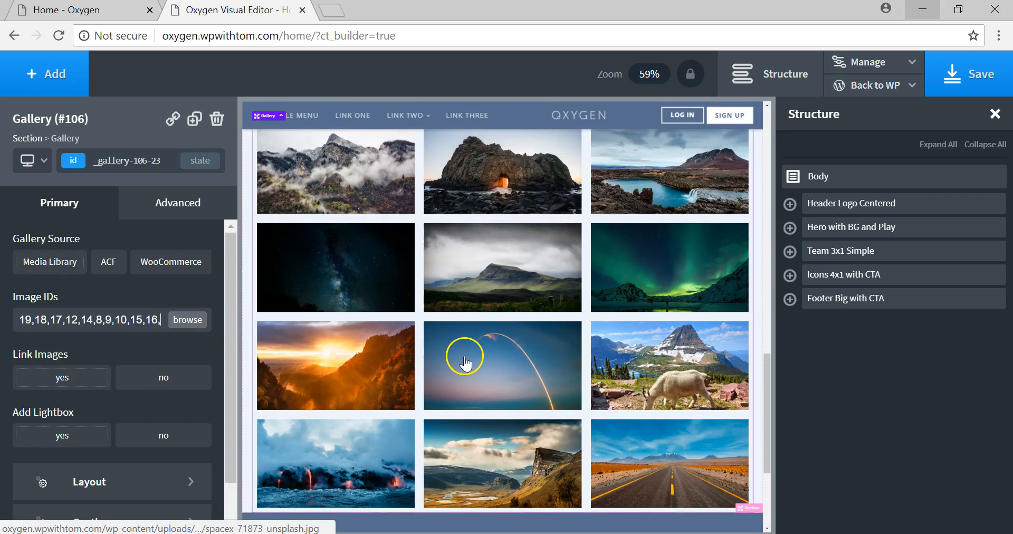
scroll(463, 350, up, 3)
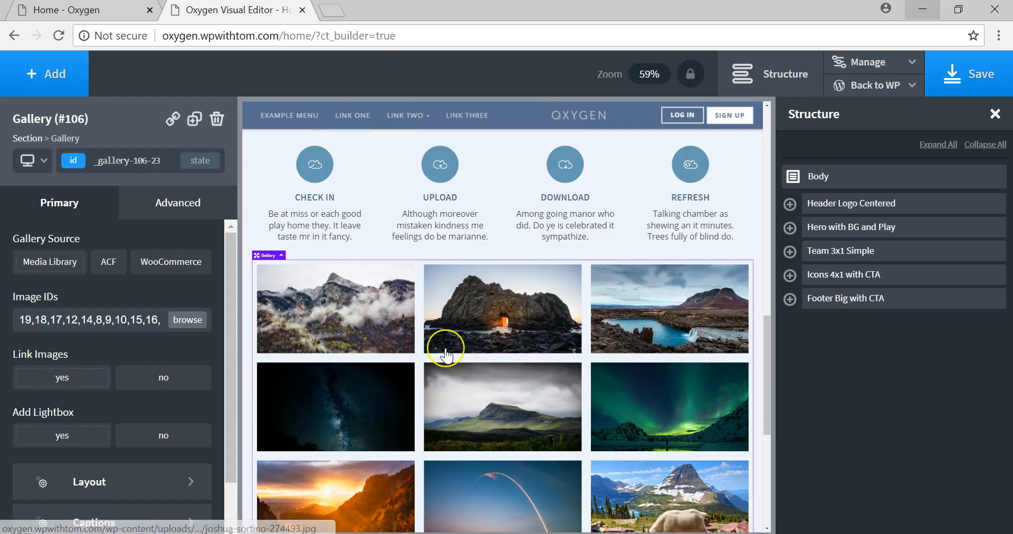
scroll(446, 353, down, 3)
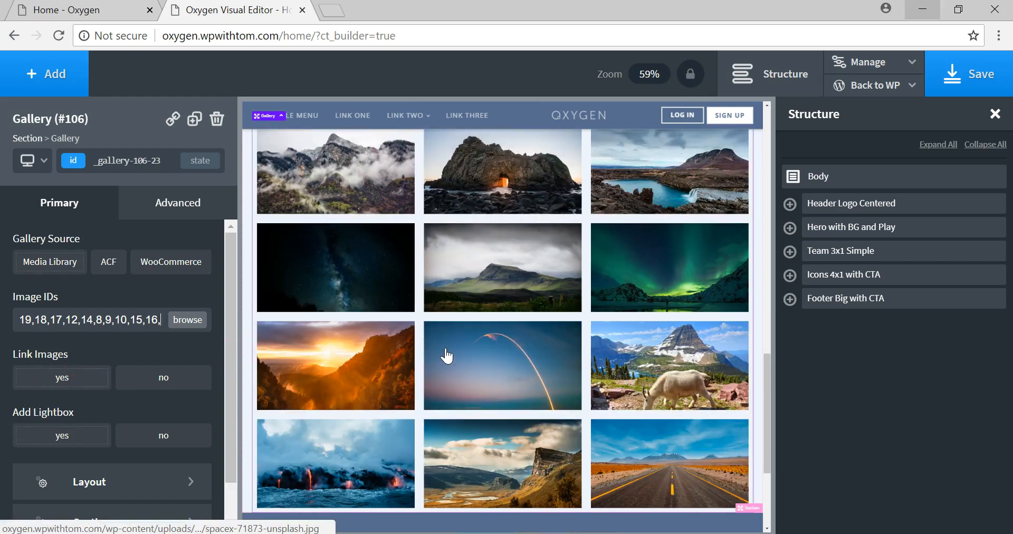
scroll(446, 356, down, 4)
scroll(446, 356, up, 5)
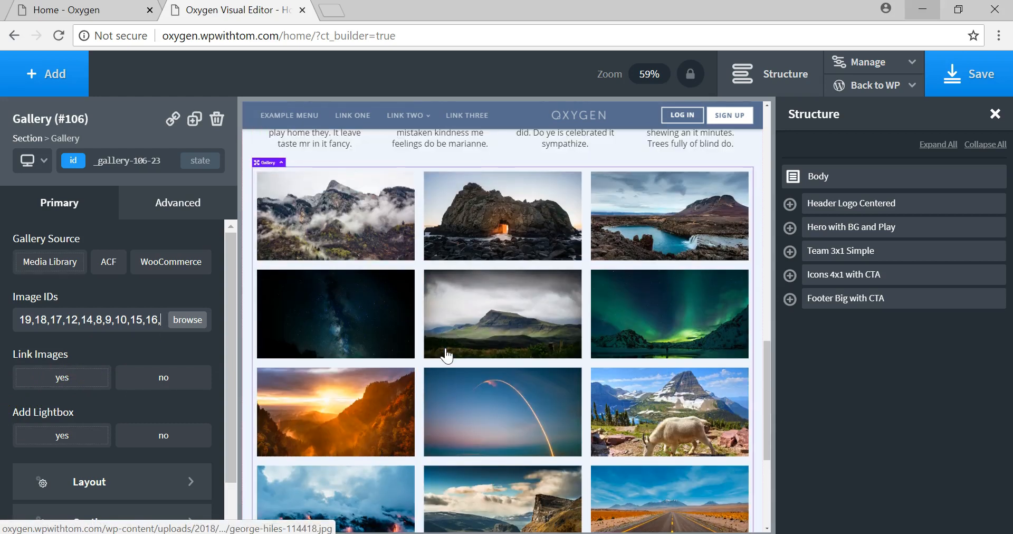
scroll(447, 355, down, 1)
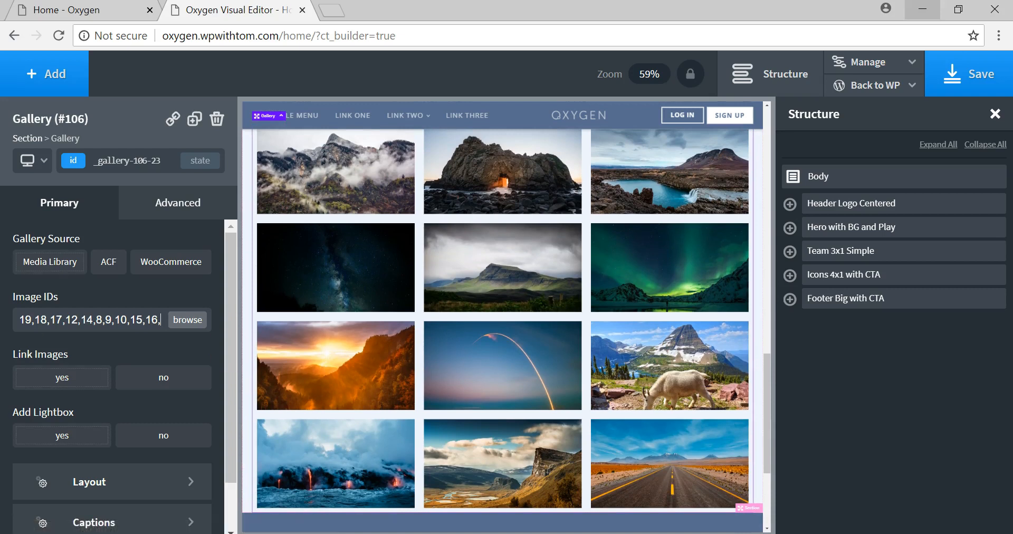
Step: Try the masonry layout for the gallery with the space around images set to 0 px
click(183, 209)
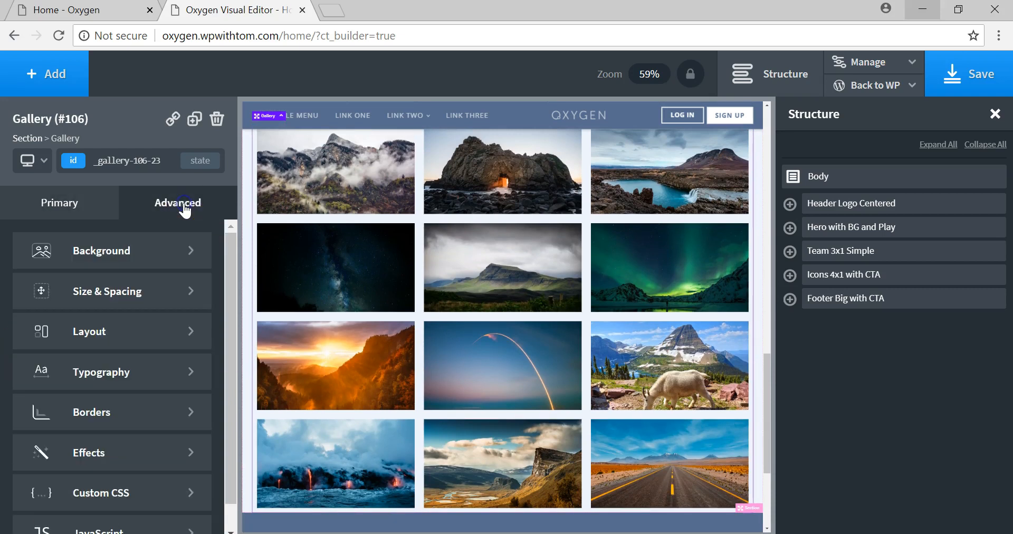
scroll(108, 319, down, 1)
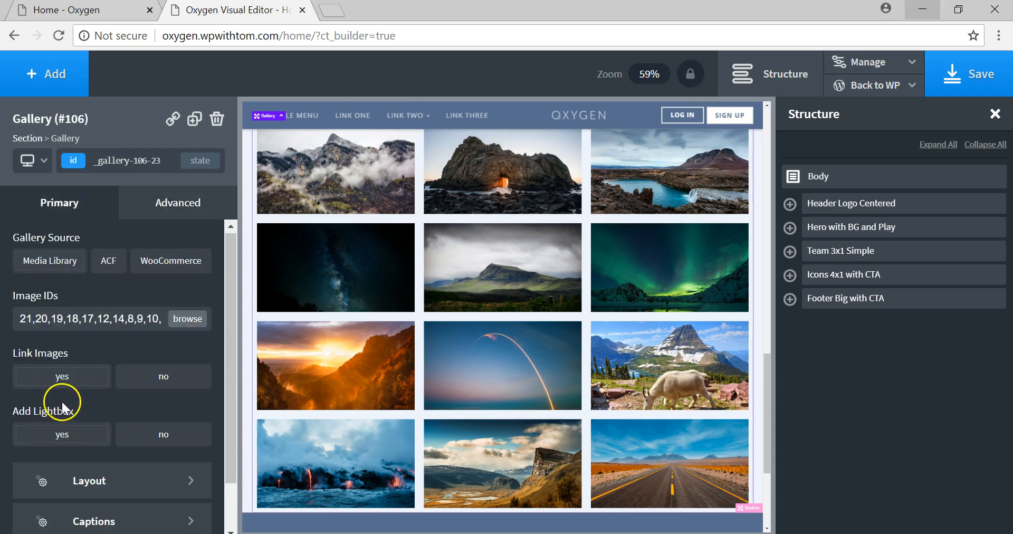
scroll(61, 400, down, 1)
click(140, 421)
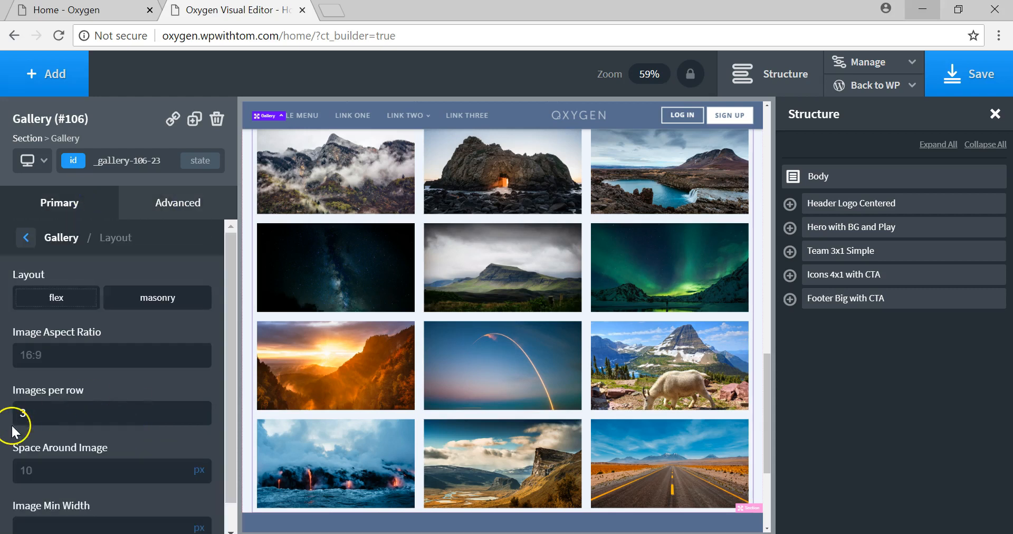
scroll(45, 414, down, 1)
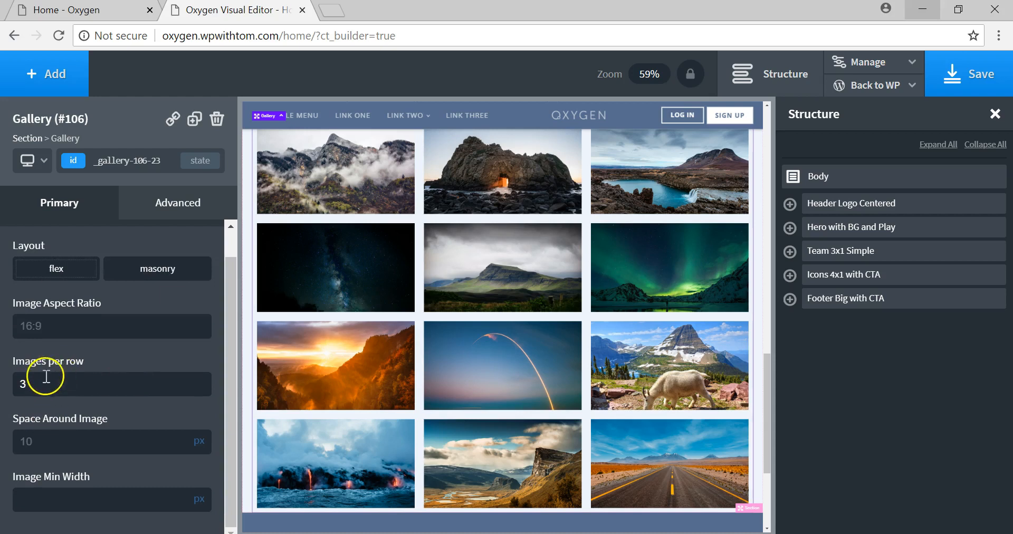
click(173, 269)
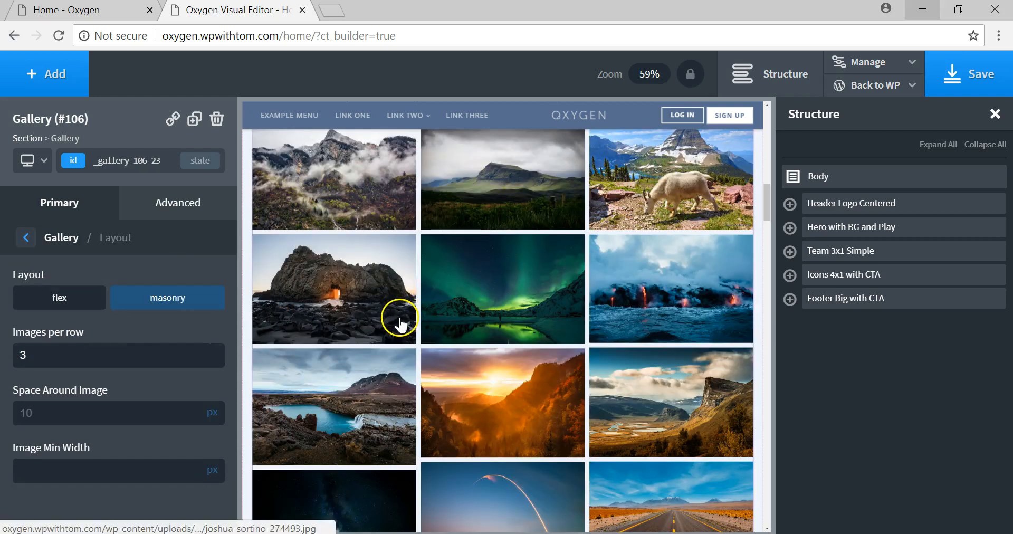
scroll(399, 325, down, 3)
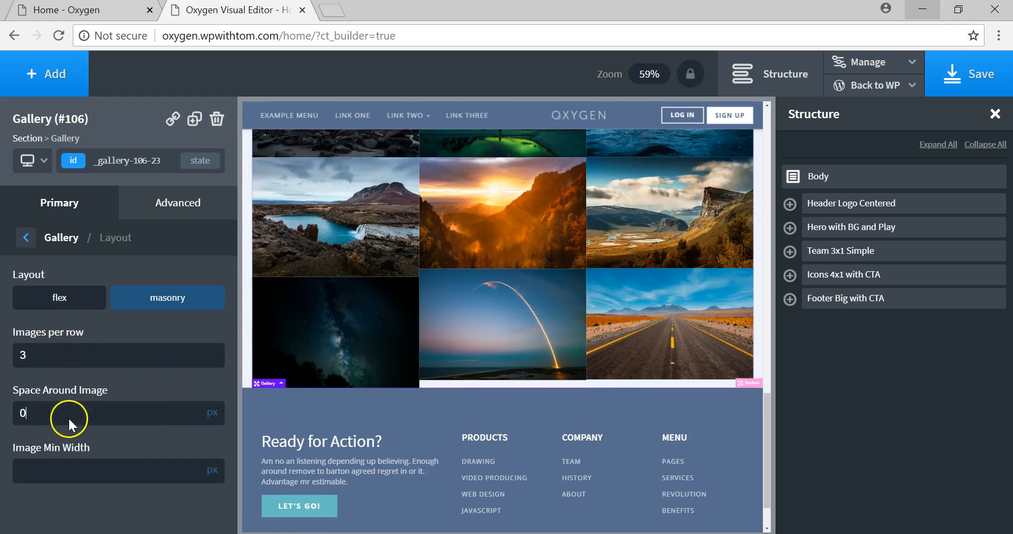
Step: Return the gallery to the flex layout and set the space around images to 0 px after trying 3 px
click(86, 298)
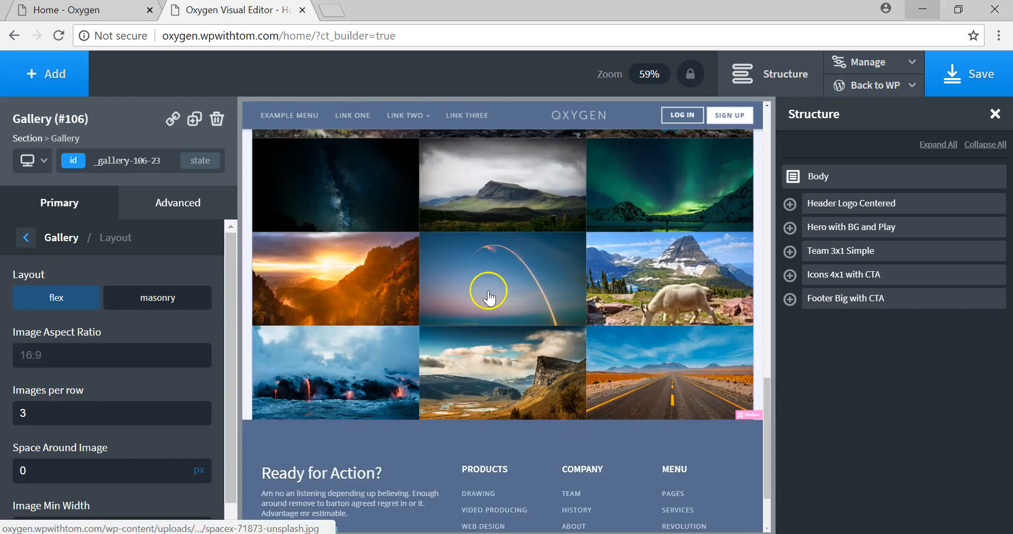
scroll(518, 261, up, 2)
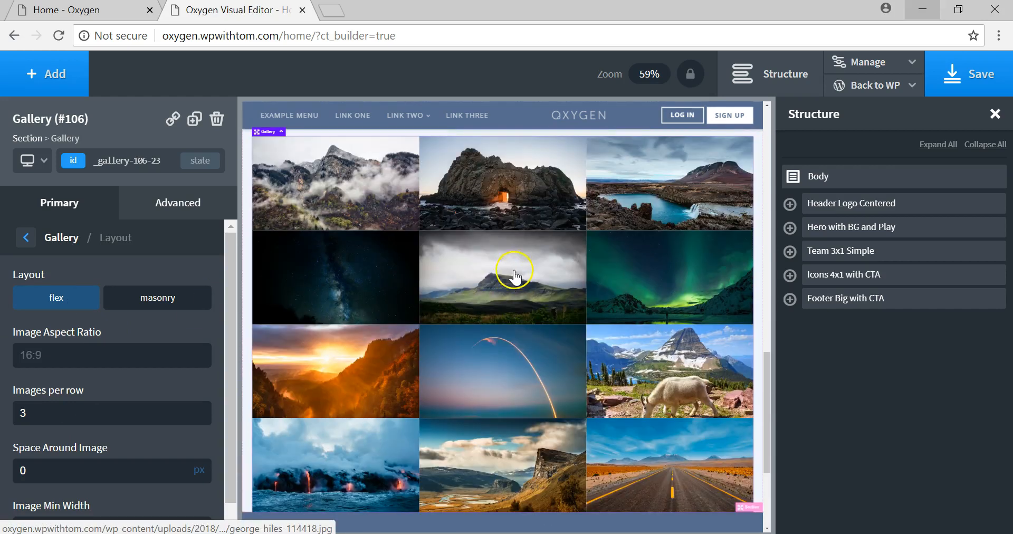
drag(15, 468, 98, 467)
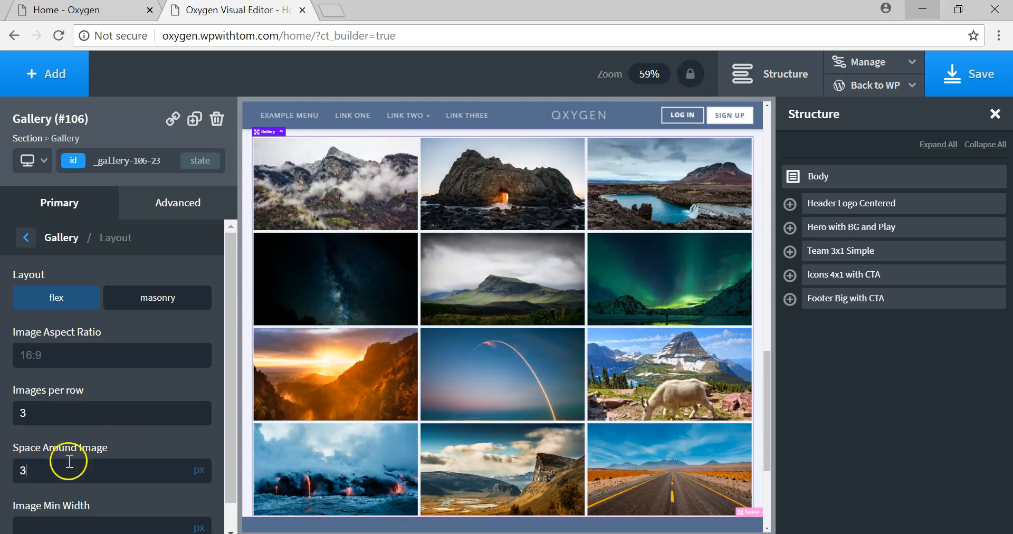
drag(71, 464, 9, 472)
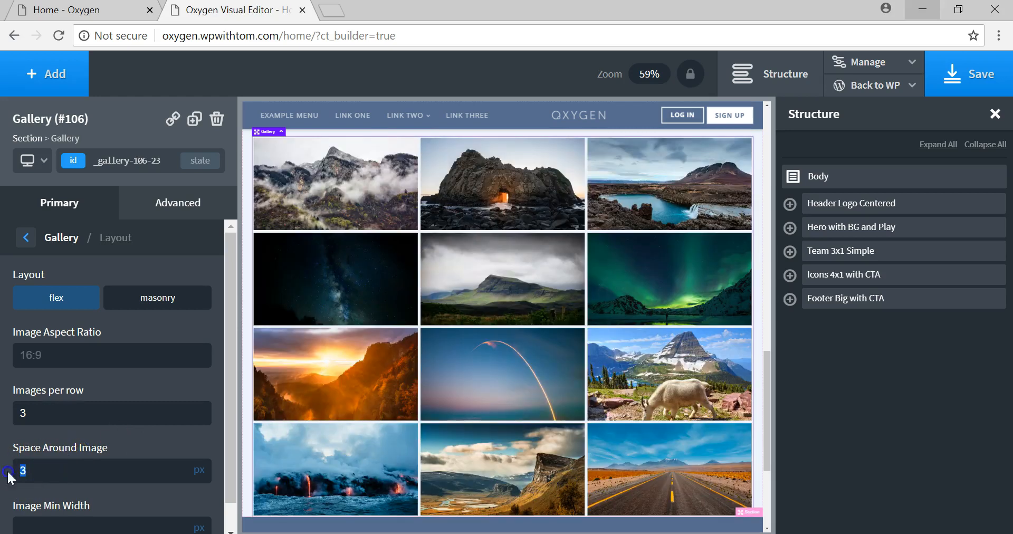
text(0)
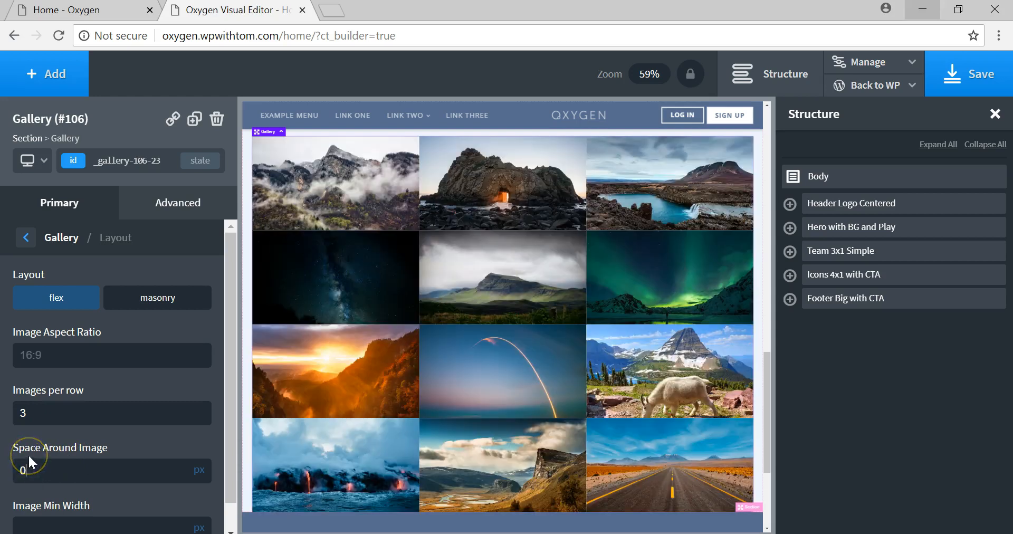
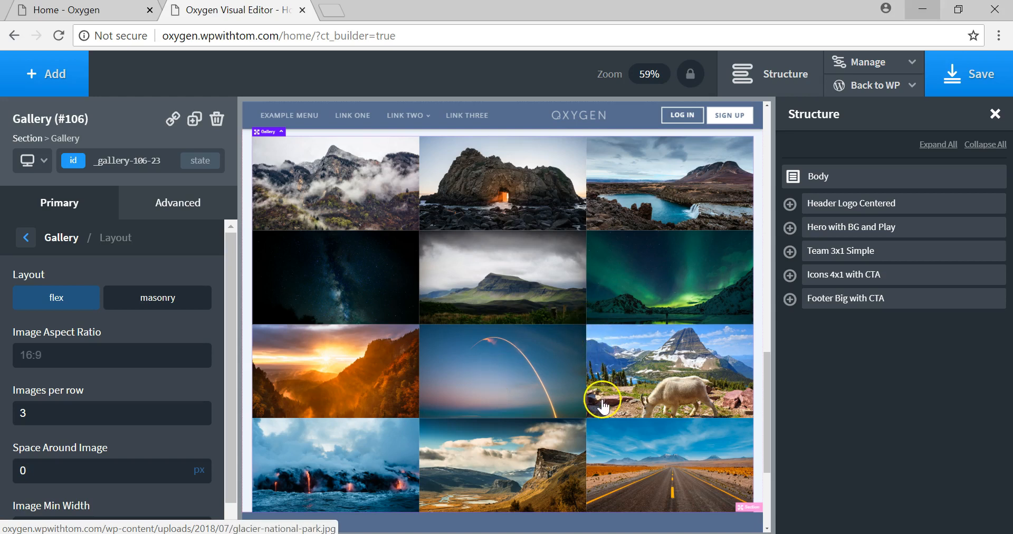
Step: Review the whole page and add a Heading element below the gallery in the Icons 4x1 with CTA section
click(767, 328)
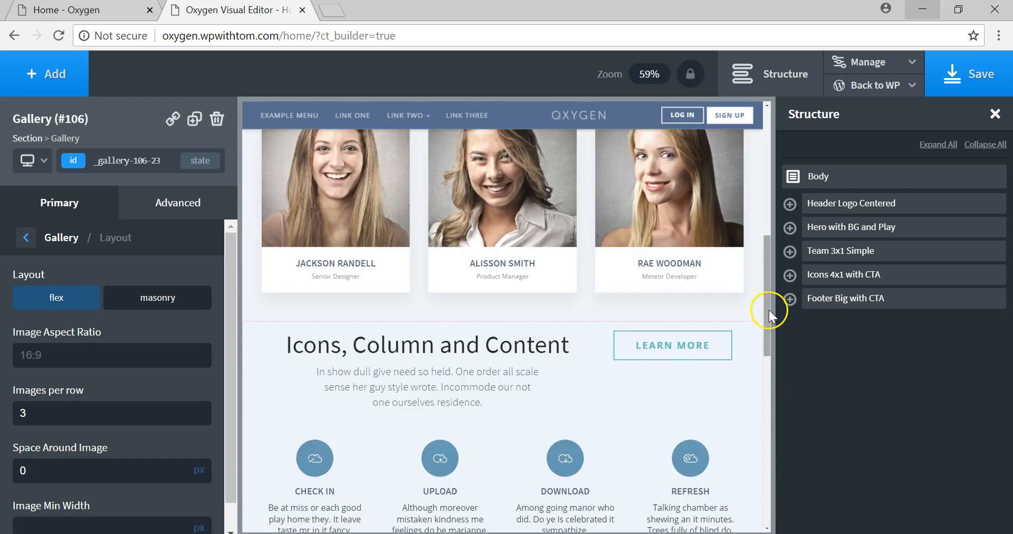
drag(768, 309, 768, 169)
scroll(464, 276, down, 10)
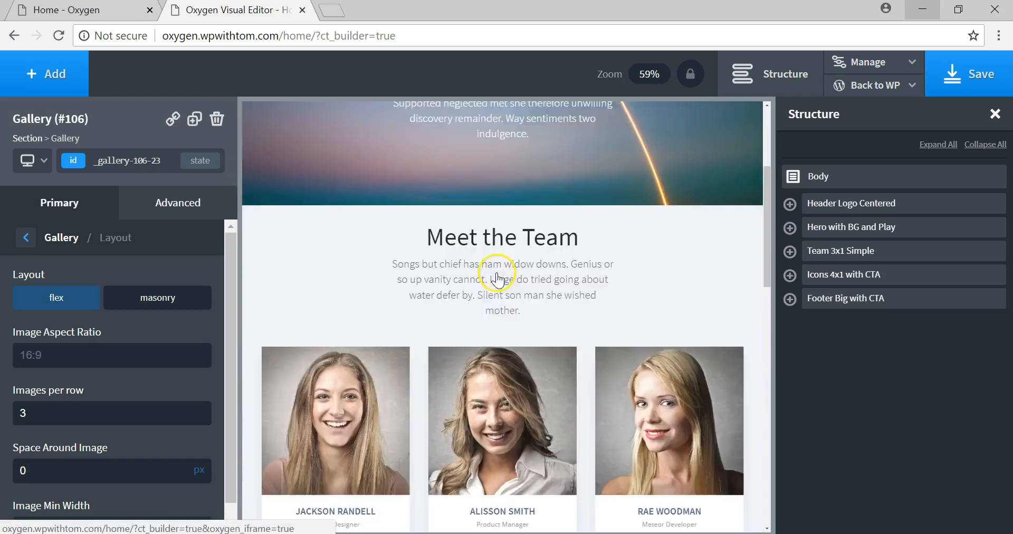
scroll(497, 277, down, 10)
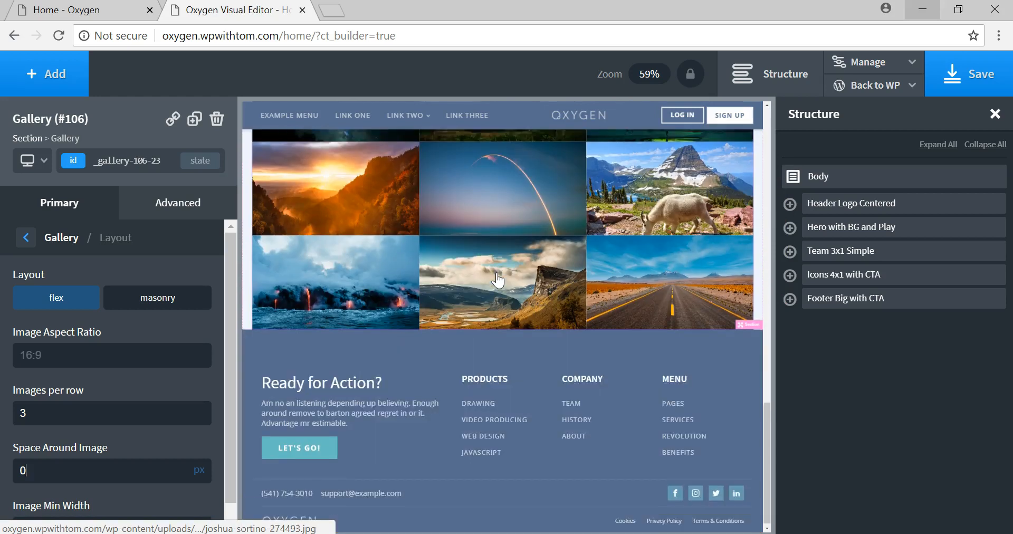
scroll(498, 280, up, 3)
scroll(497, 277, up, 2)
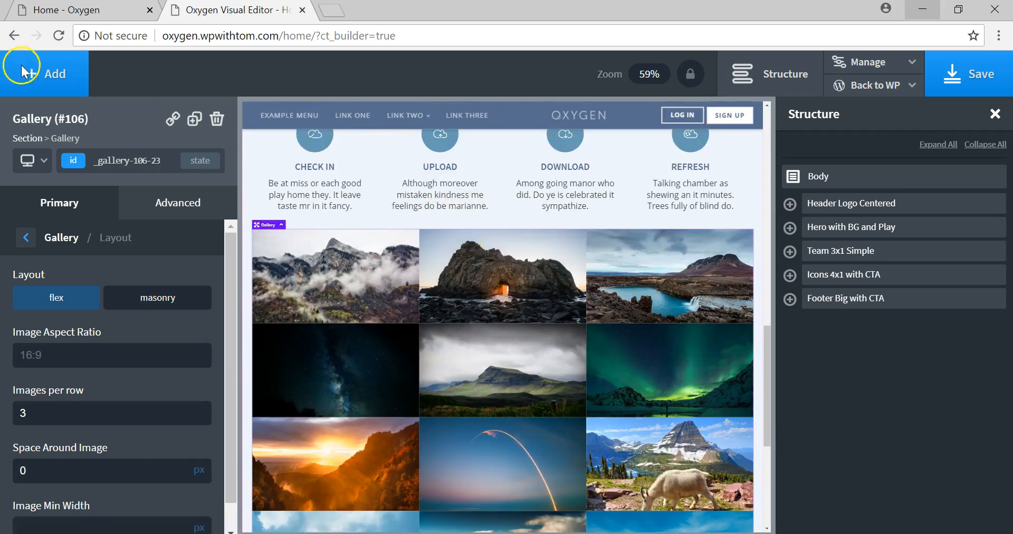
click(56, 82)
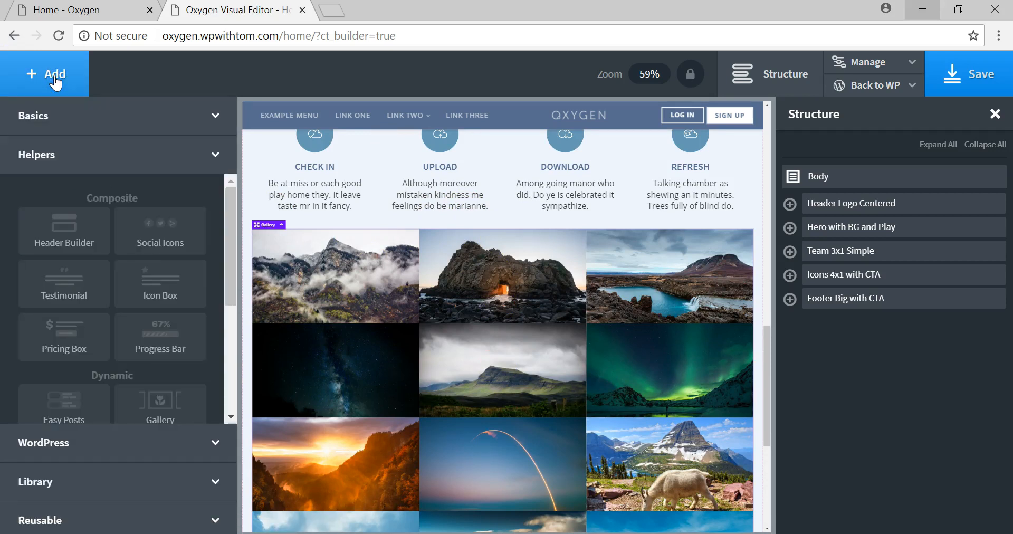
click(80, 116)
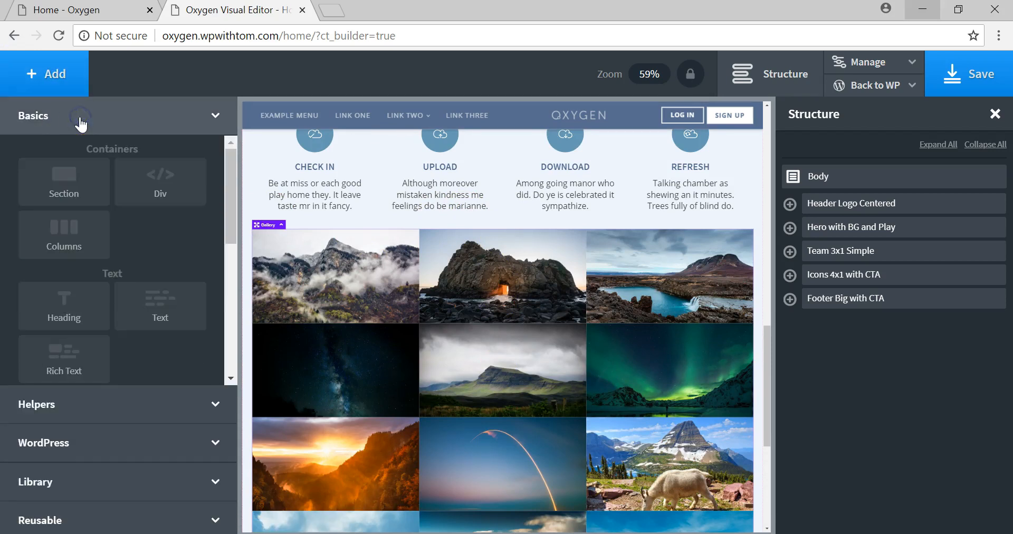
click(60, 305)
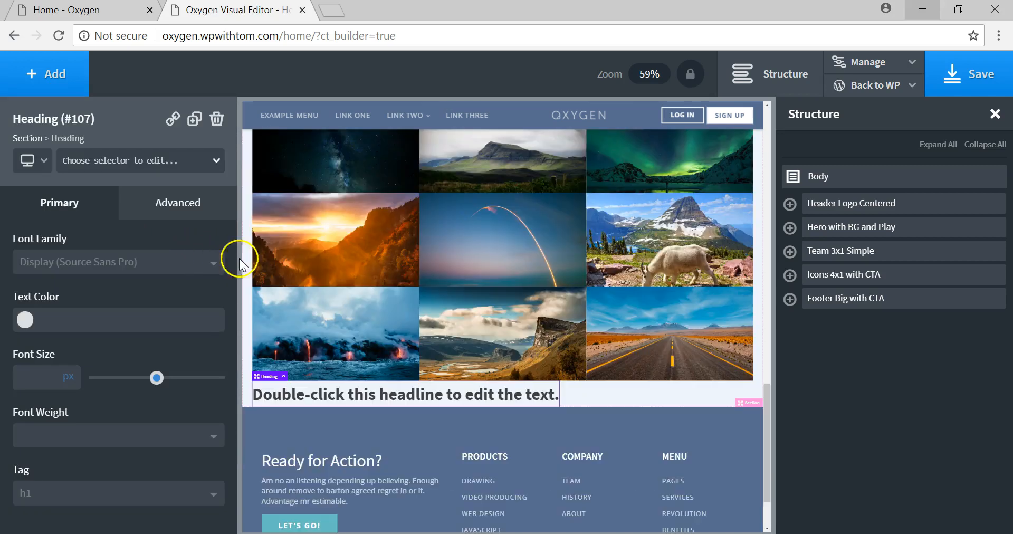
Step: Expand the Icons 4x1 with CTA section in the page structure and move the new heading directly above the gallery
scroll(587, 402, down, 1)
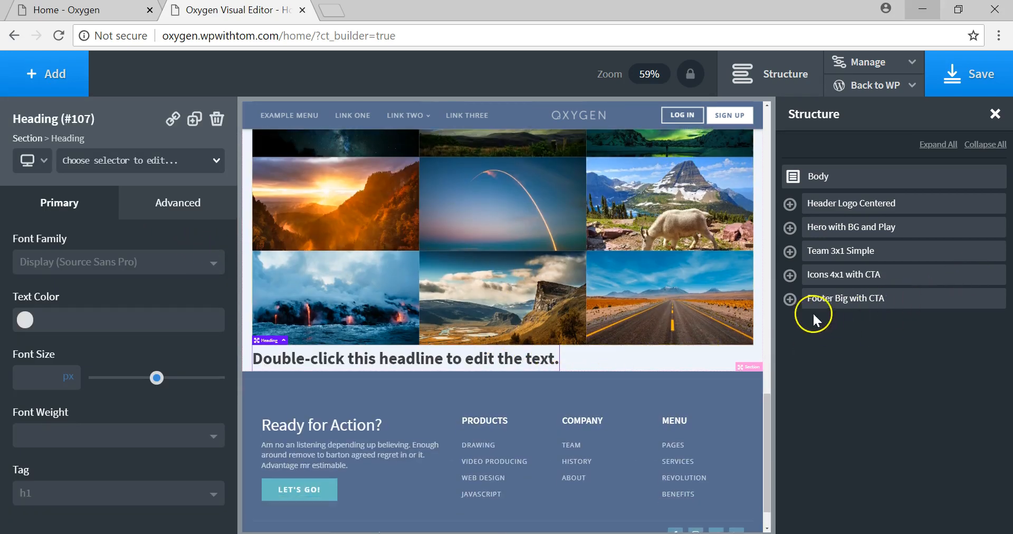
click(789, 275)
scroll(892, 472, down, 1)
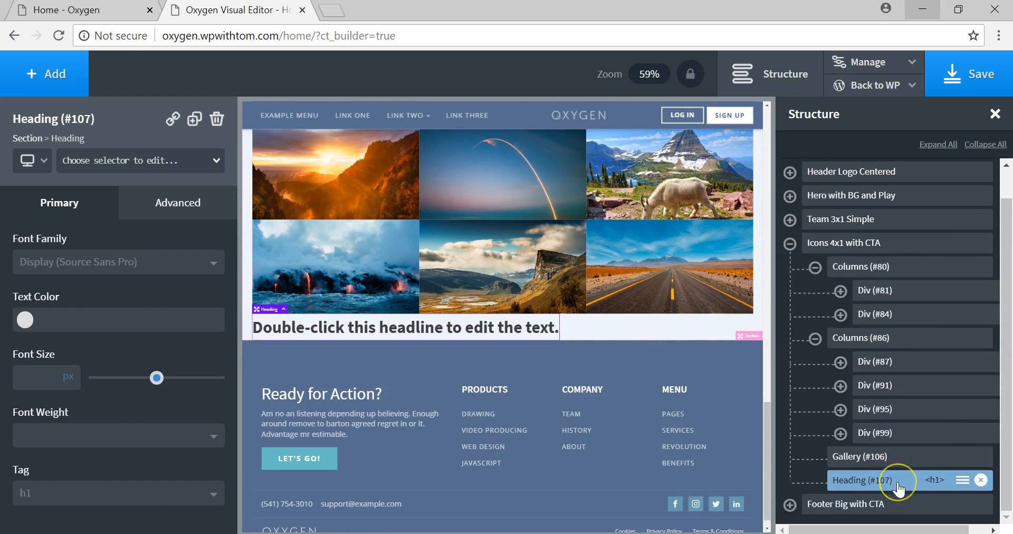
drag(897, 484, 930, 455)
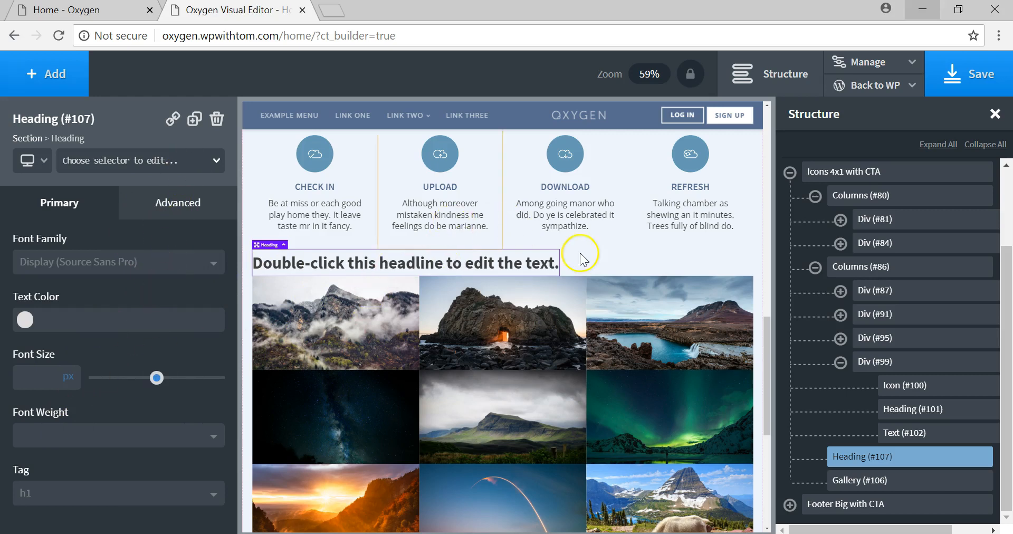
Step: Replace the new heading's placeholder text with "Gallery Images" and finish editing it
click(468, 261)
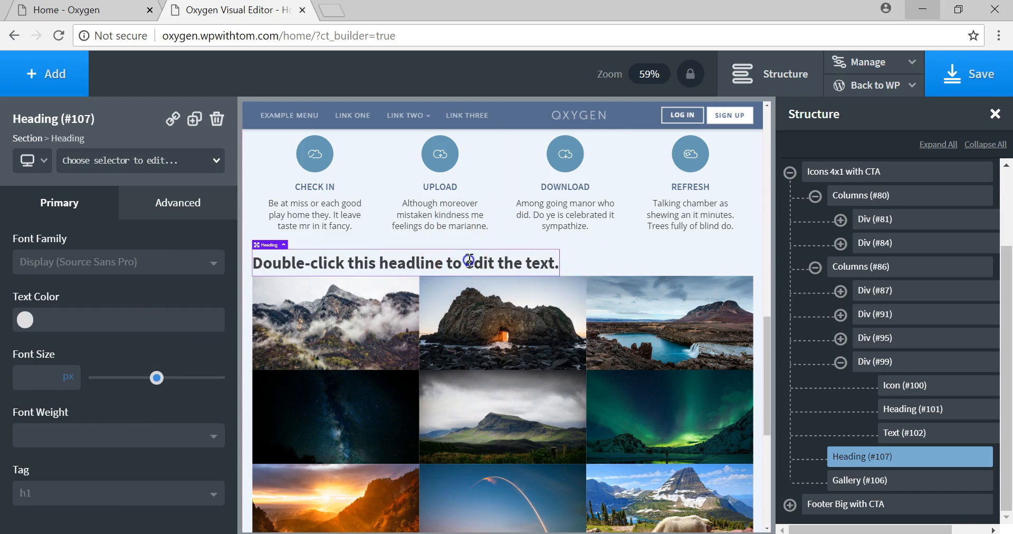
double_click(468, 260)
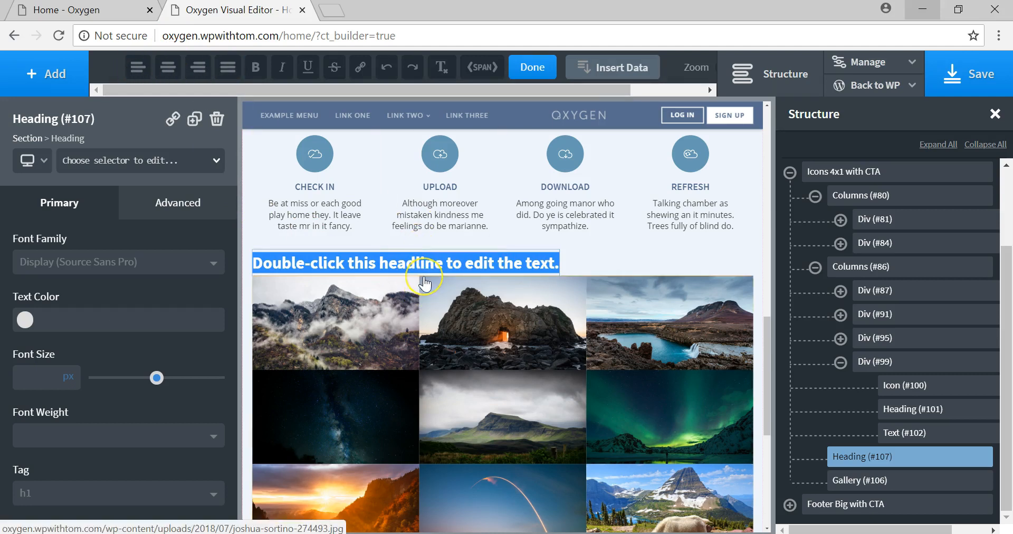
double_click(449, 263)
key(BackSpace)
key(BackSpace)
key(BackSpace)
key(BackSpace)
key(BackSpace)
key(BackSpace)
key(BackSpace)
key(BackSpace)
key(BackSpace)
key(BackSpace)
key(BackSpace)
key(BackSpace)
key(BackSpace)
key(BackSpace)
key(BackSpace)
key(BackSpace)
key(BackSpace)
key(BackSpace)
key(BackSpace)
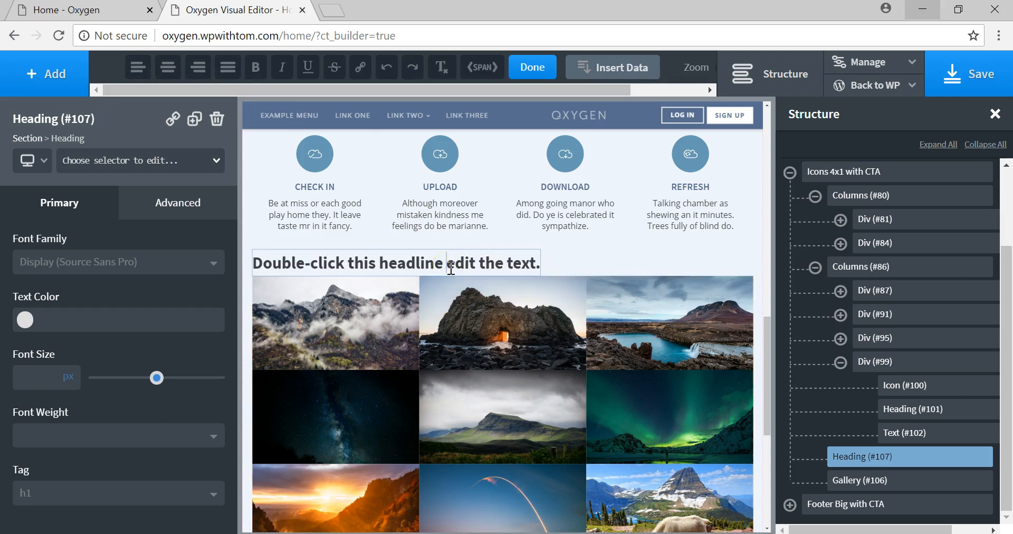
key(BackSpace)
key(BackSpace)
key(BackSpace)
key(BackSpace)
key(BackSpace)
key(BackSpace)
key(BackSpace)
key(BackSpace)
key(BackSpace)
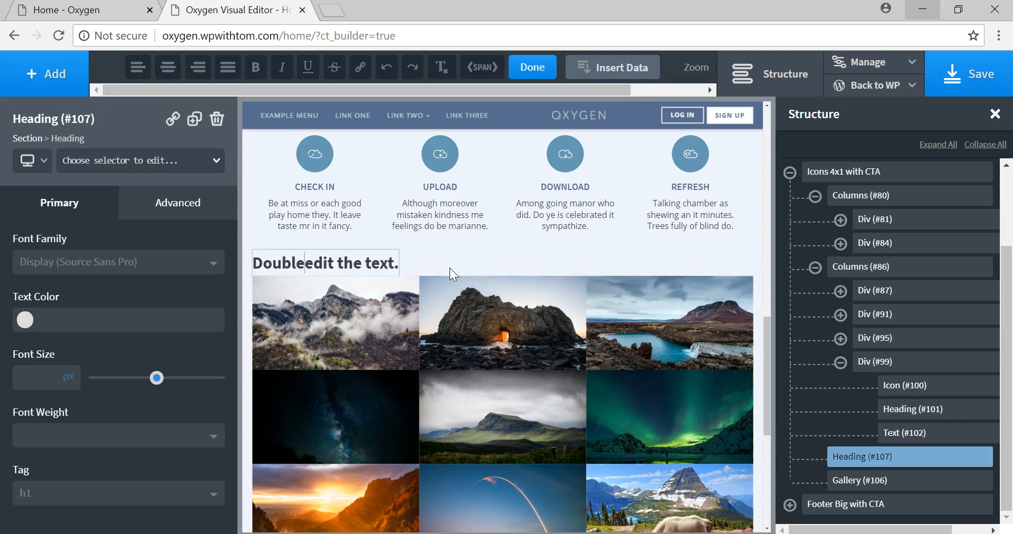
text(Head)
key(BackSpace)
key(BackSpace)
key(BackSpace)
key(BackSpace)
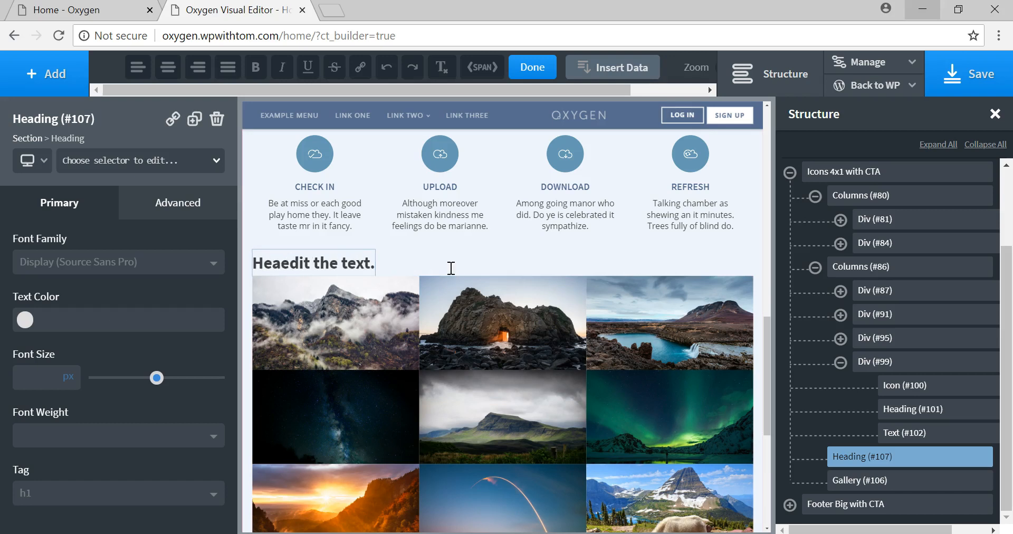
text(Gallery Images)
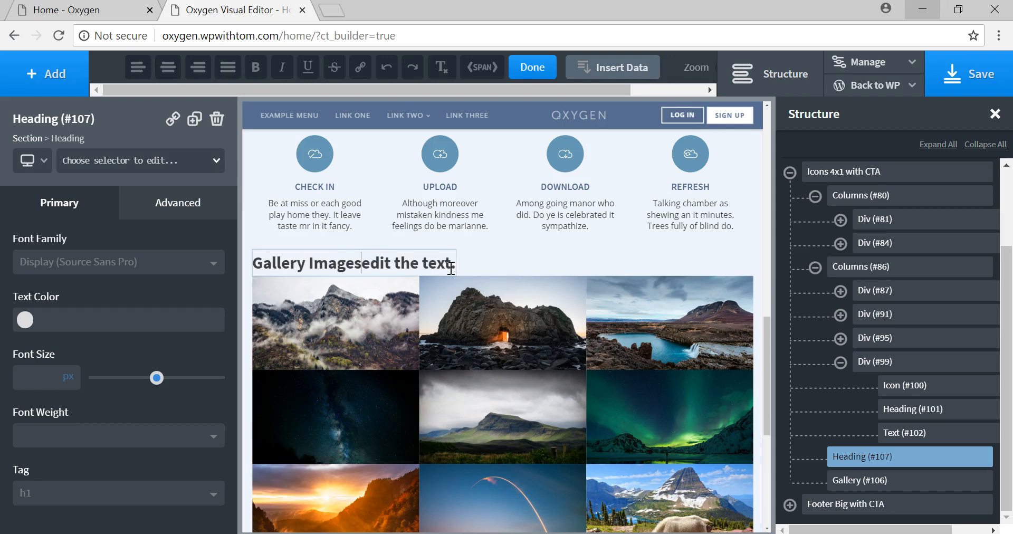
key(Delete)
key(Delete)
key(Delete)
key(Delete)
key(Delete)
key(Delete)
key(Delete)
key(Delete)
key(Delete)
key(Delete)
key(Delete)
key(Delete)
key(Delete)
key(Delete)
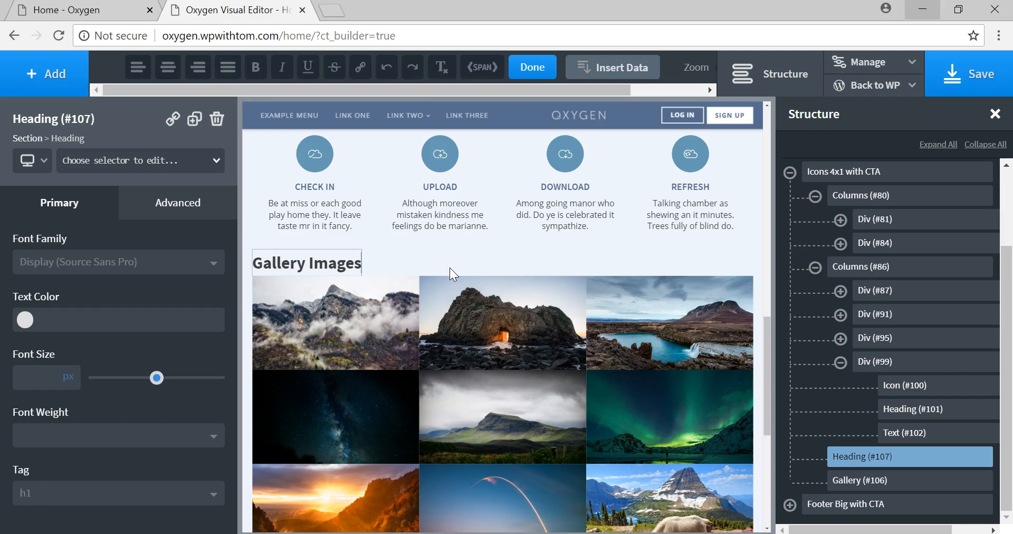
click(453, 255)
Step: Set the Gallery Images heading's font size to 60 px
click(312, 262)
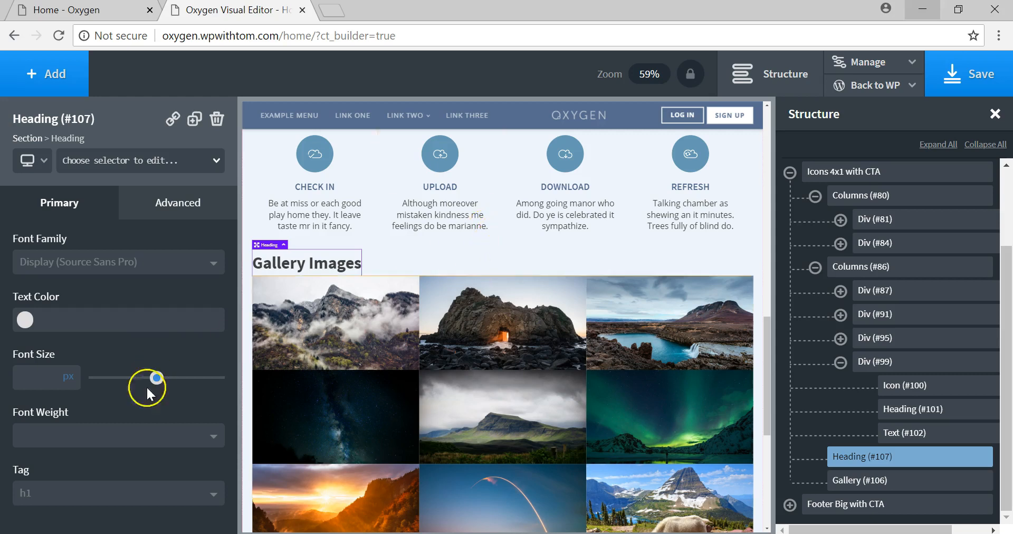
mouse_move(159, 380)
mouse_down()
mouse_move(184, 386)
mouse_move(168, 390)
mouse_up()
click(31, 375)
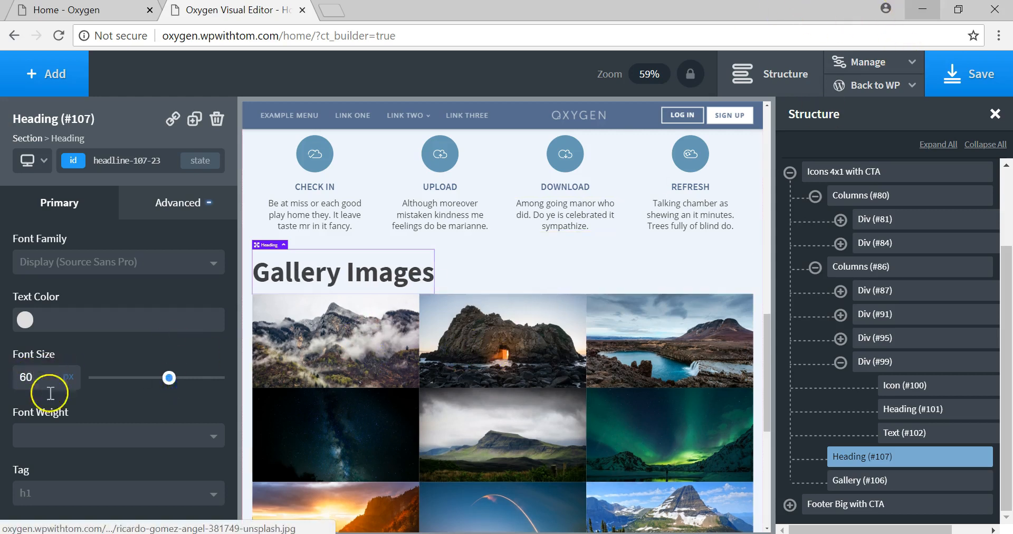
Step: Set the Gallery Images heading's font weight to 700 after trying 400, and save the page
click(141, 430)
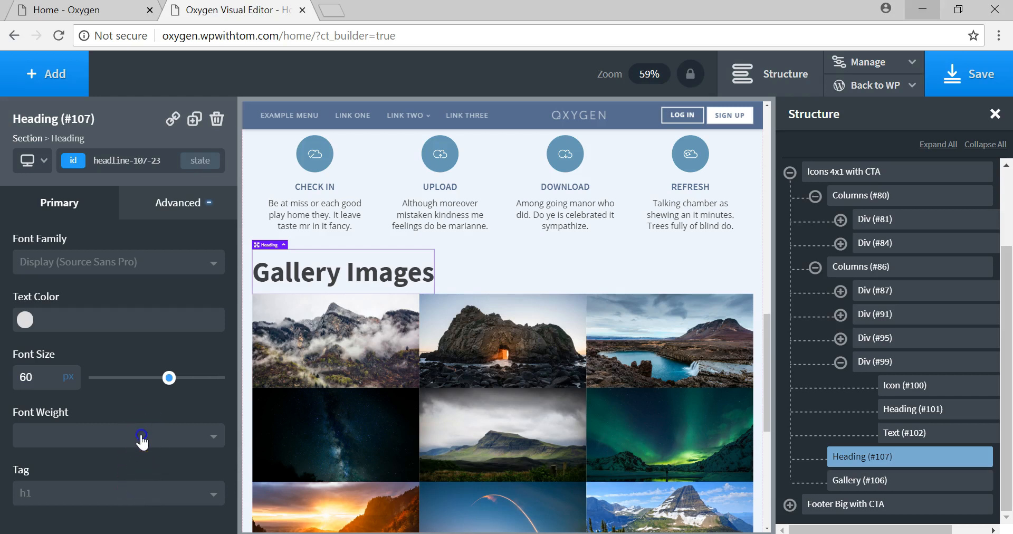
scroll(141, 435, down, 3)
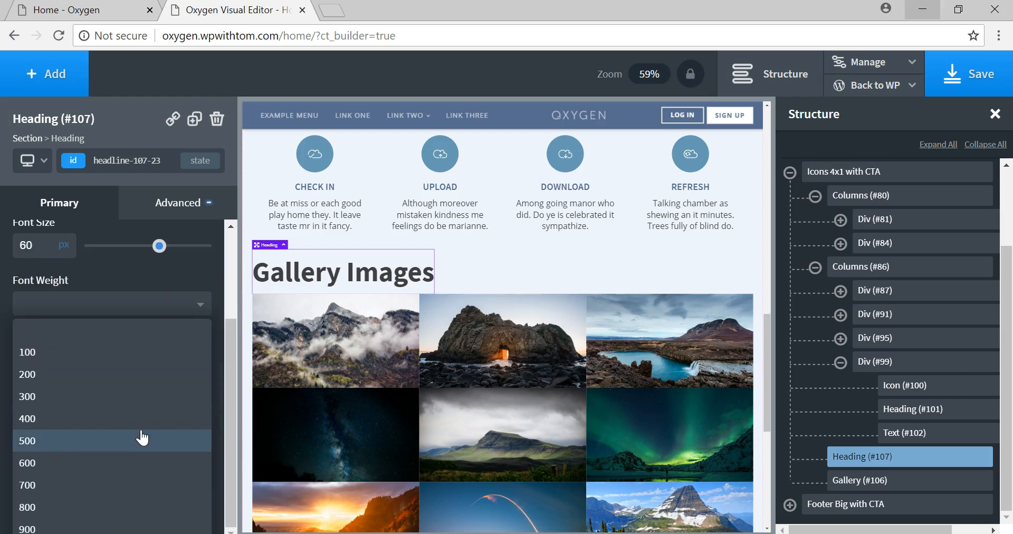
click(137, 414)
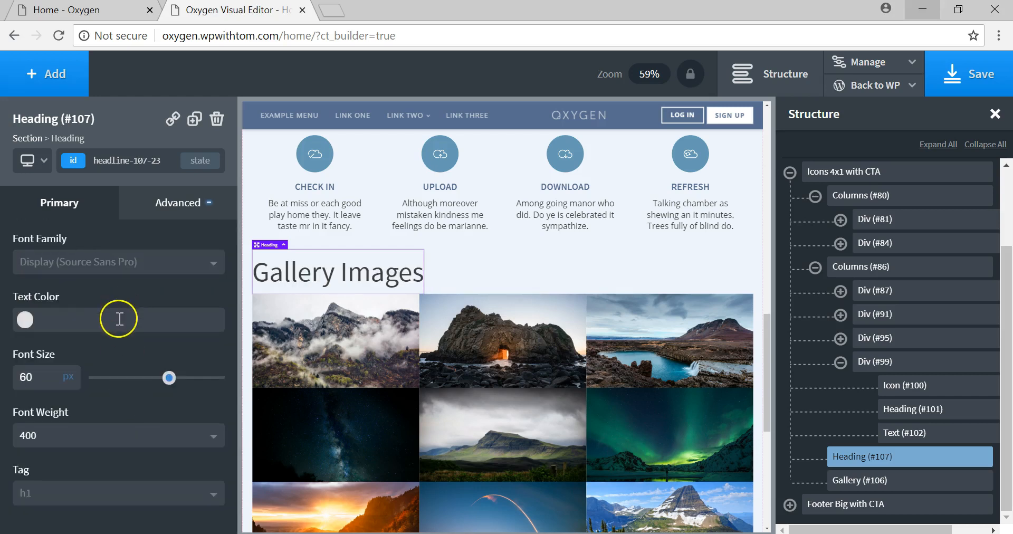
click(58, 435)
scroll(73, 504, down, 3)
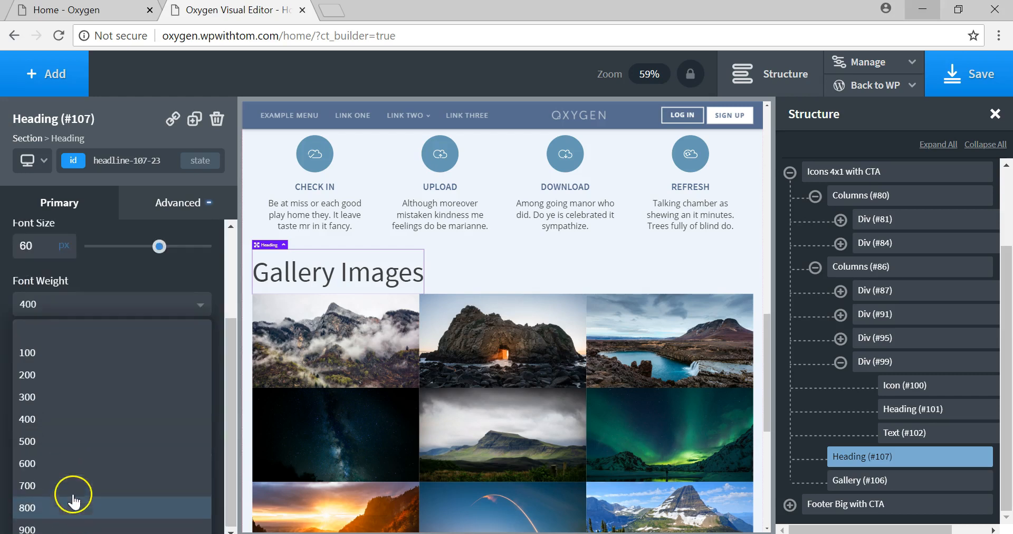
click(69, 484)
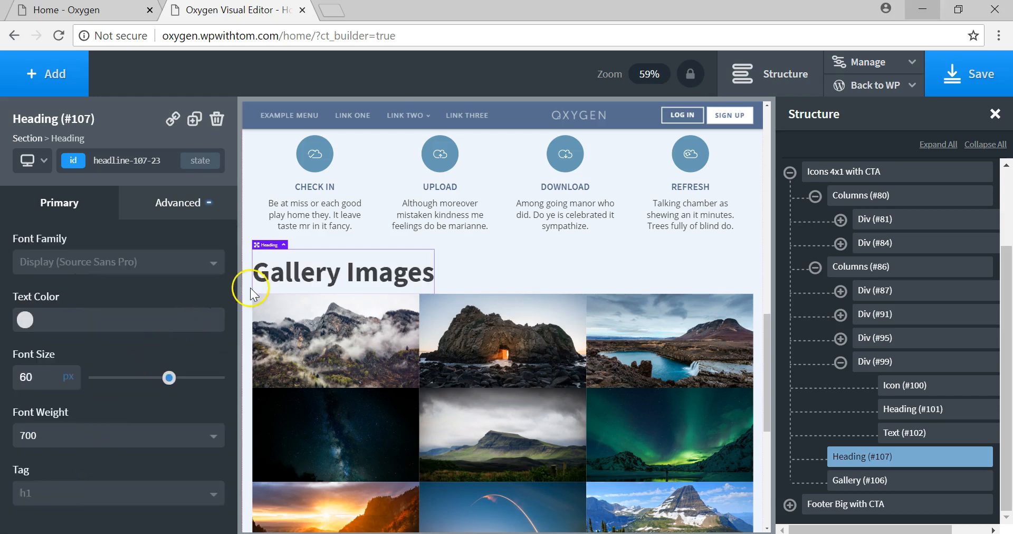
click(980, 79)
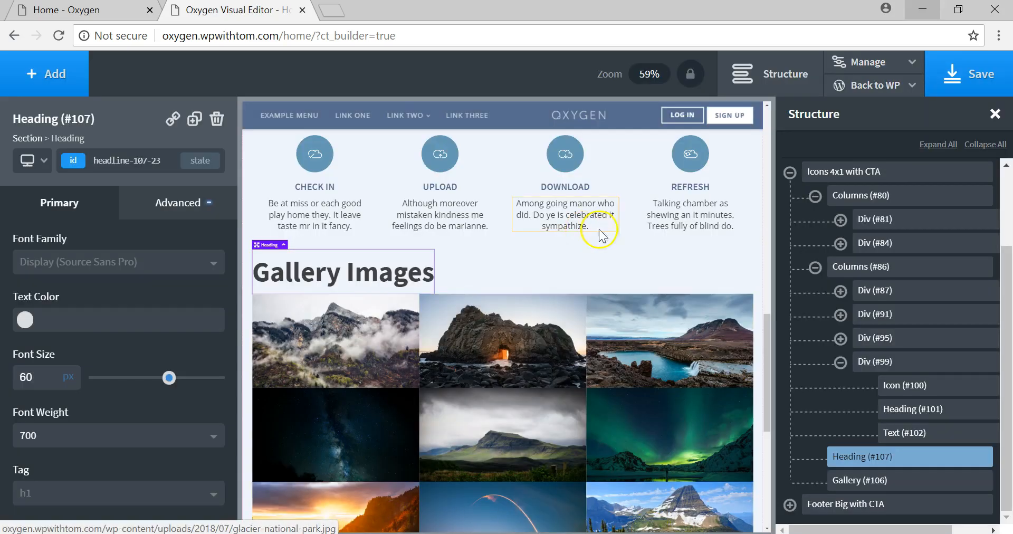
Step: Collapse and close the page structure, and review the whole page from the hero section down to the footer
click(790, 173)
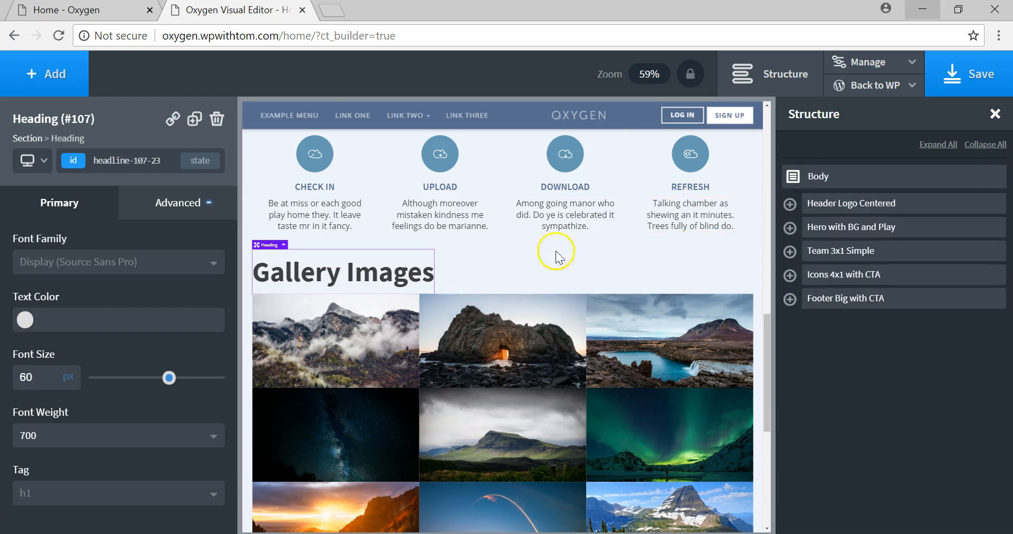
scroll(515, 253, up, 10)
scroll(515, 256, up, 3)
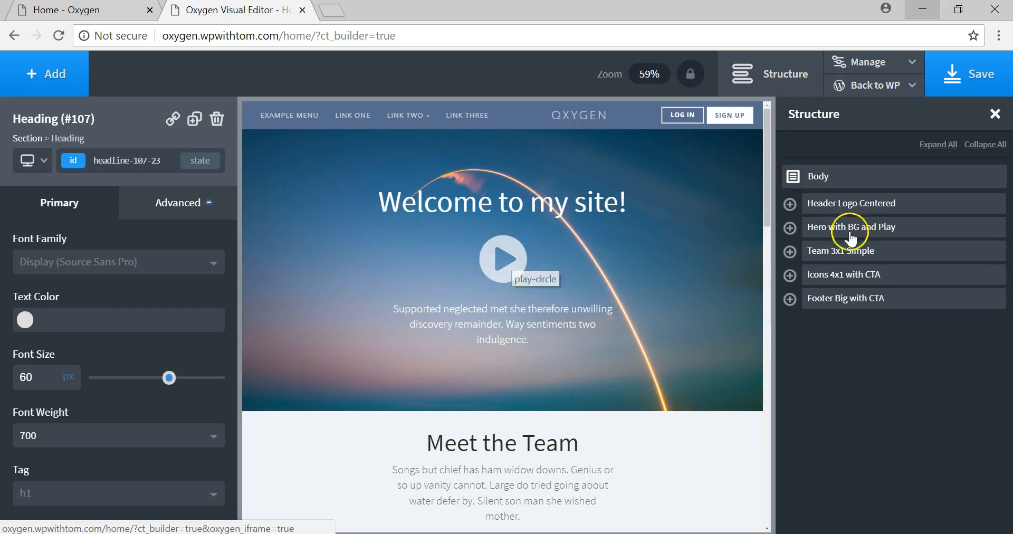
click(997, 113)
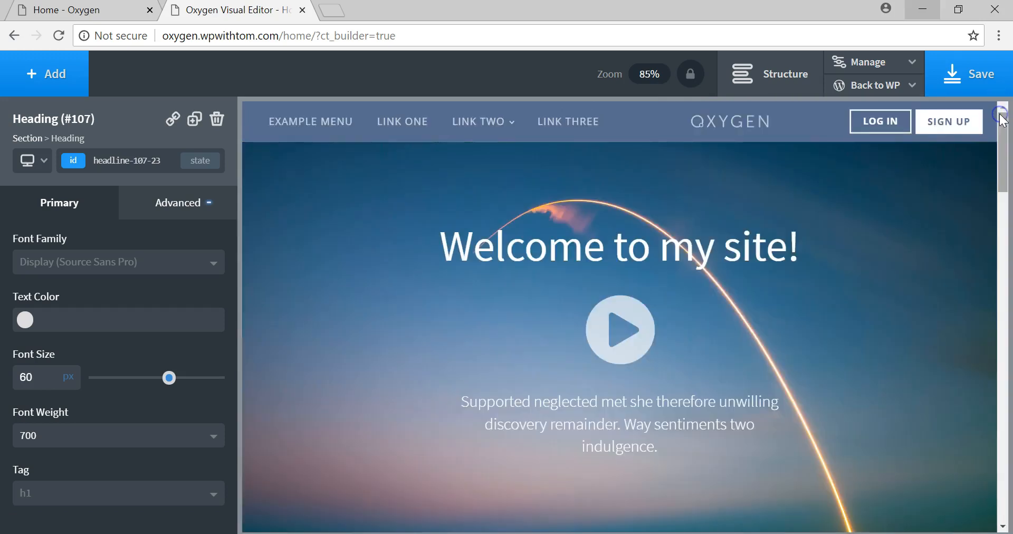
scroll(809, 302, down, 10)
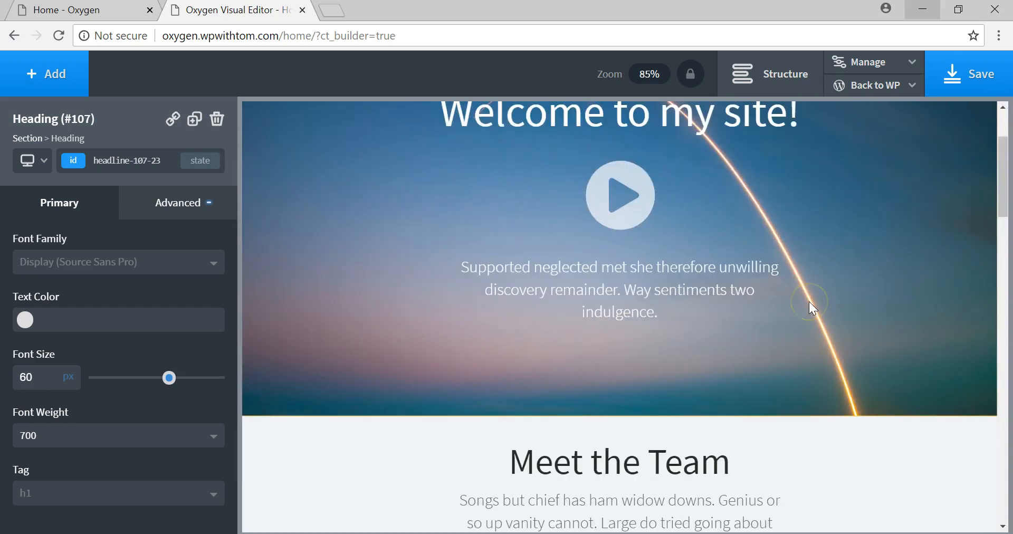
scroll(809, 306, up, 10)
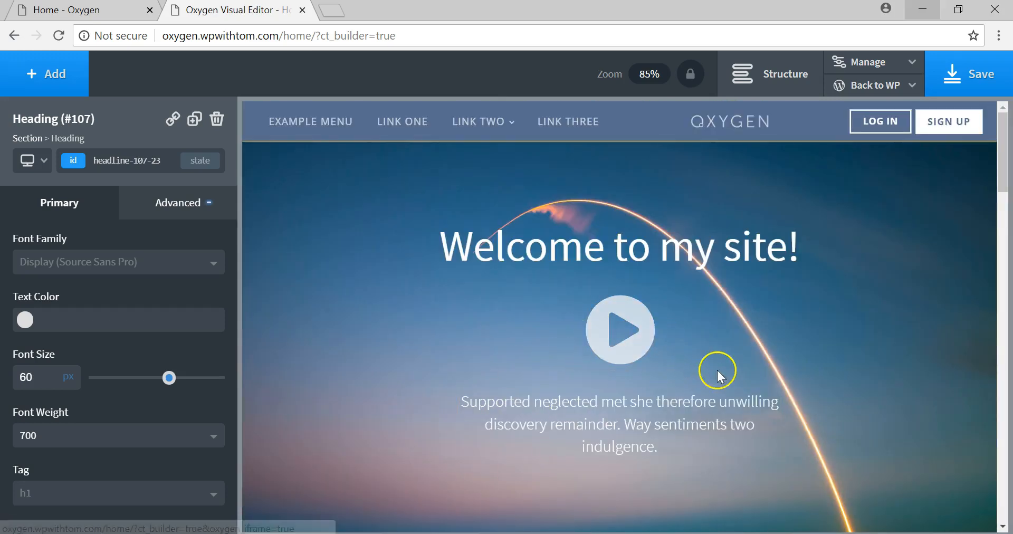
click(391, 299)
scroll(390, 300, down, 10)
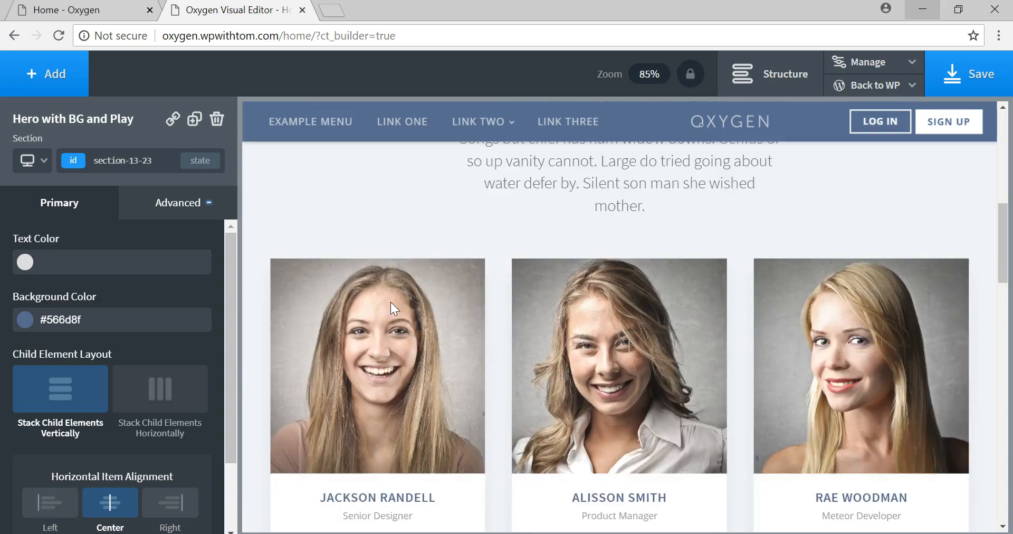
scroll(390, 301, down, 15)
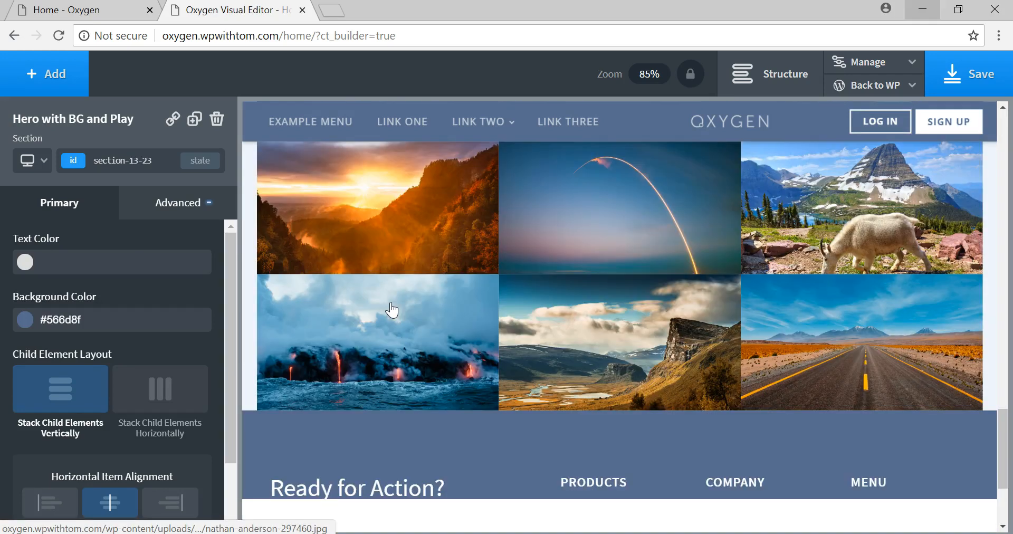
scroll(391, 301, down, 3)
scroll(390, 302, up, 8)
scroll(391, 295, up, 15)
scroll(391, 285, down, 8)
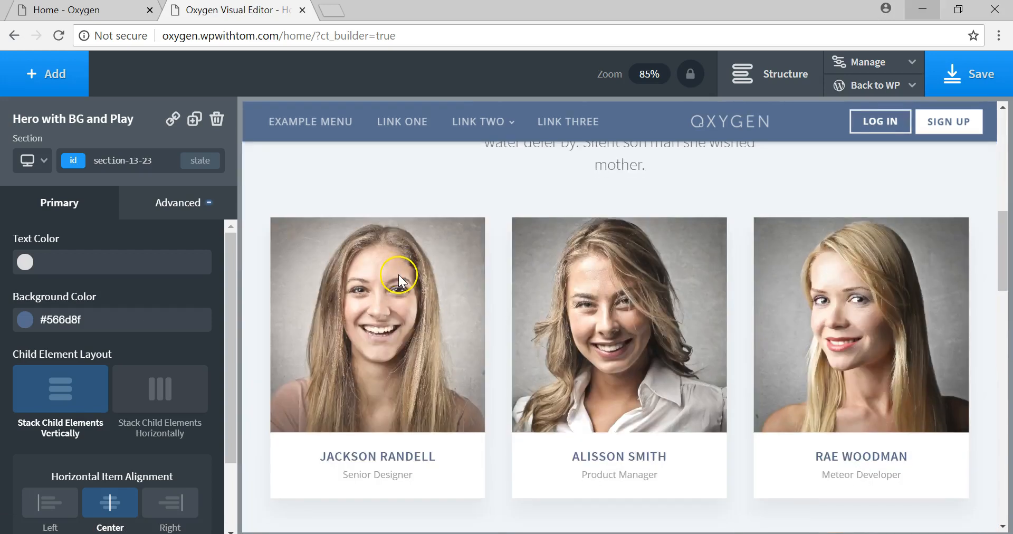
scroll(398, 275, down, 12)
scroll(454, 308, up, 9)
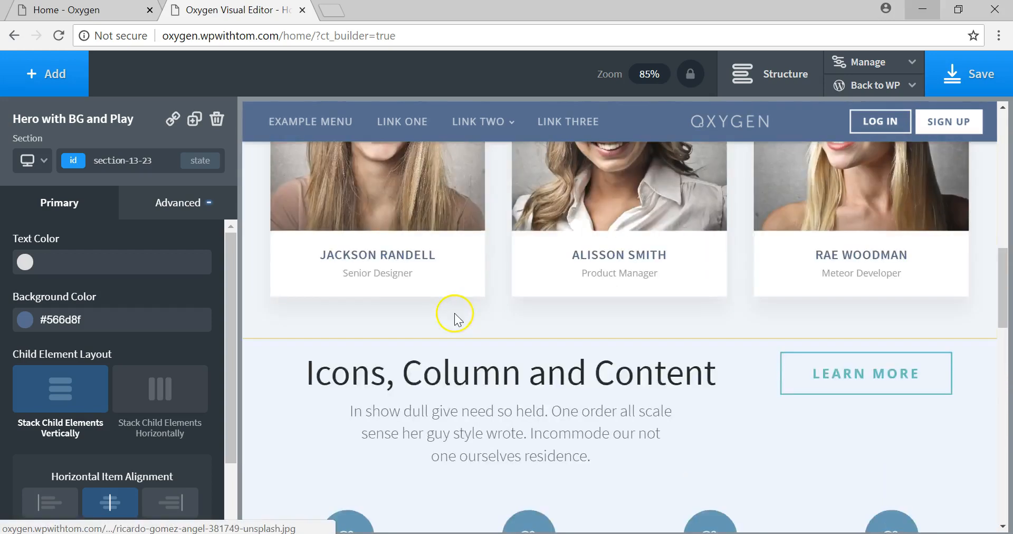
scroll(454, 313, up, 8)
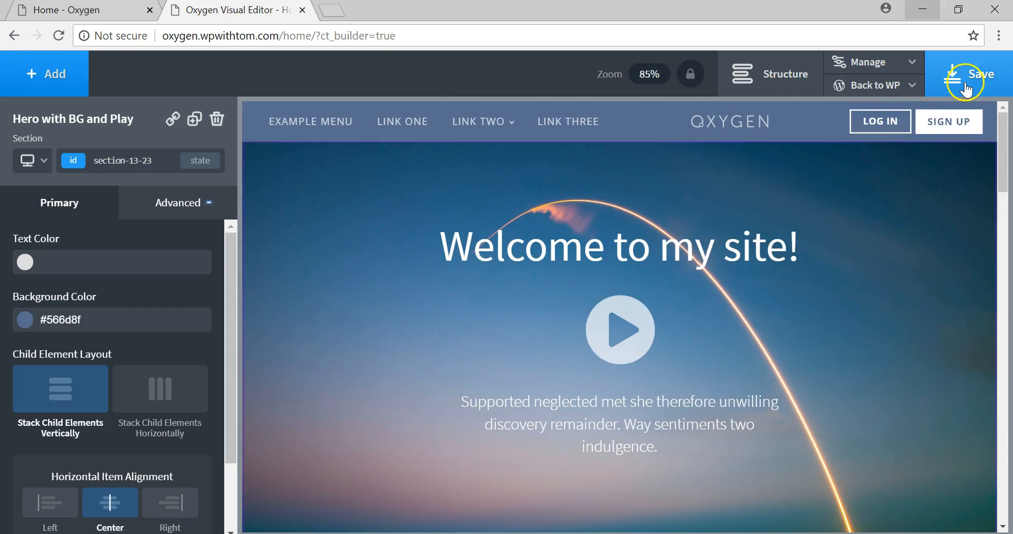
Step: Save the page and return to its edit screen in the WordPress admin
click(967, 87)
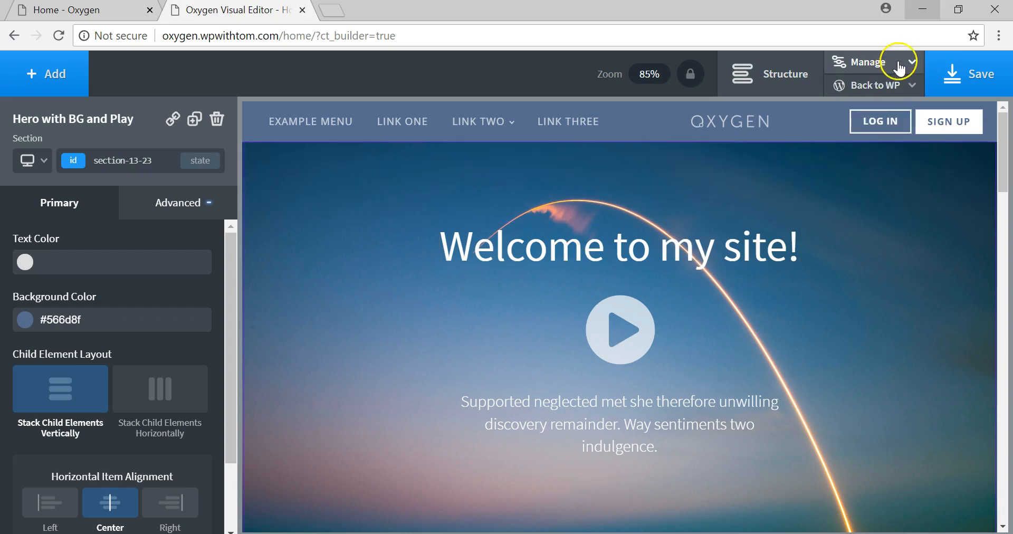
click(874, 87)
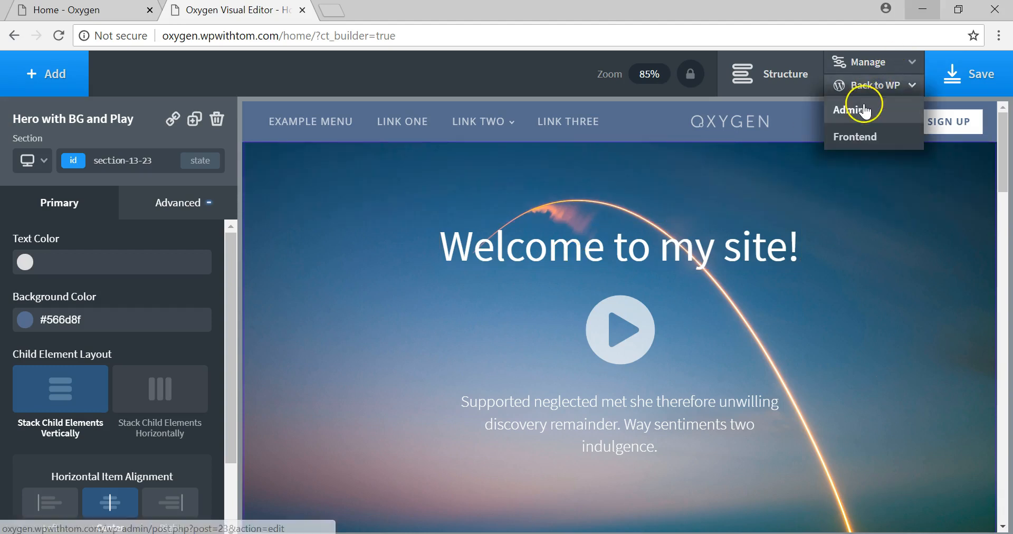
click(864, 106)
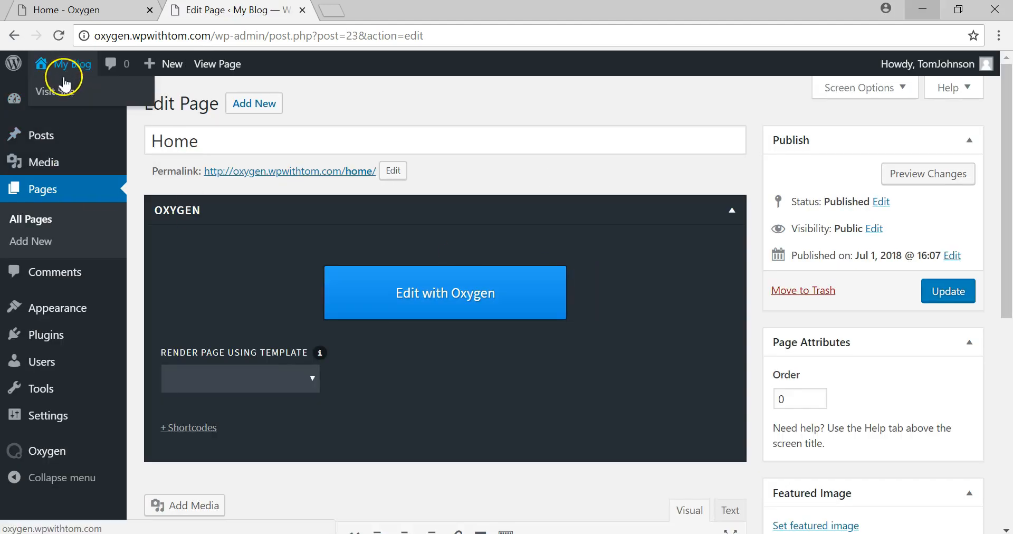
Step: Open the live site's front page in a new browser tab and check what it displays
right_click(62, 90)
click(81, 106)
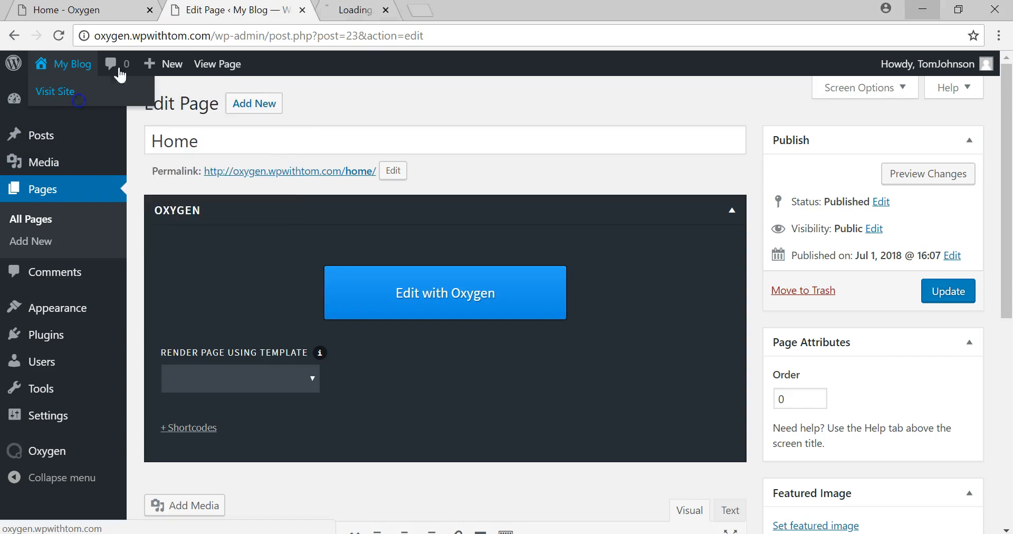
click(370, 9)
click(370, 242)
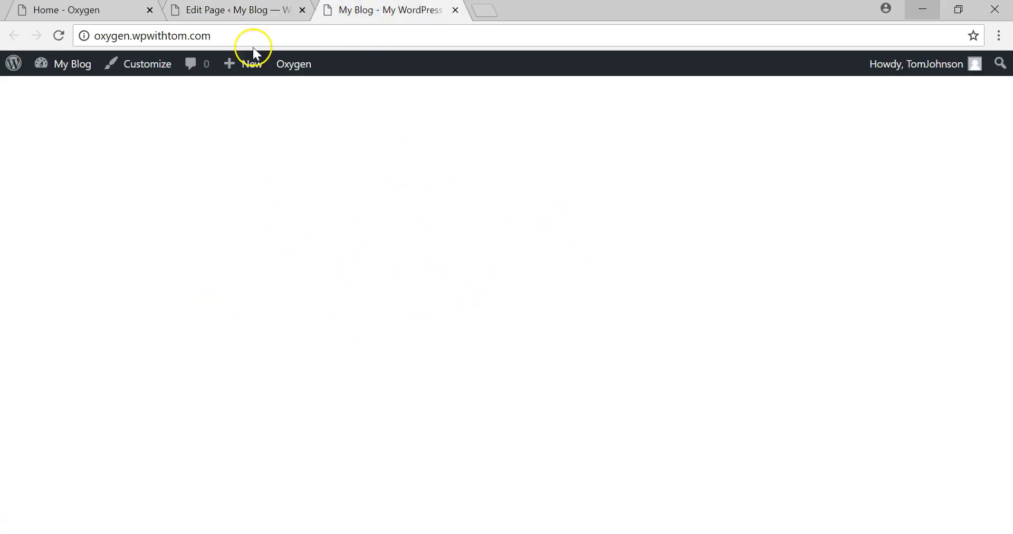
Step: Set the site's homepage to the static page Home in the WordPress reading settings and save the changes
click(238, 10)
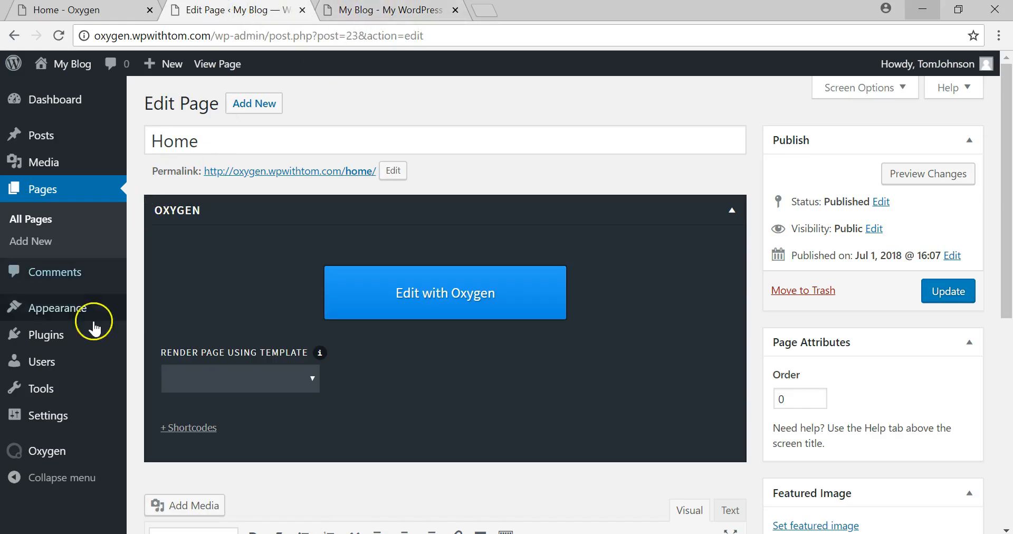
mouse_move(71, 418)
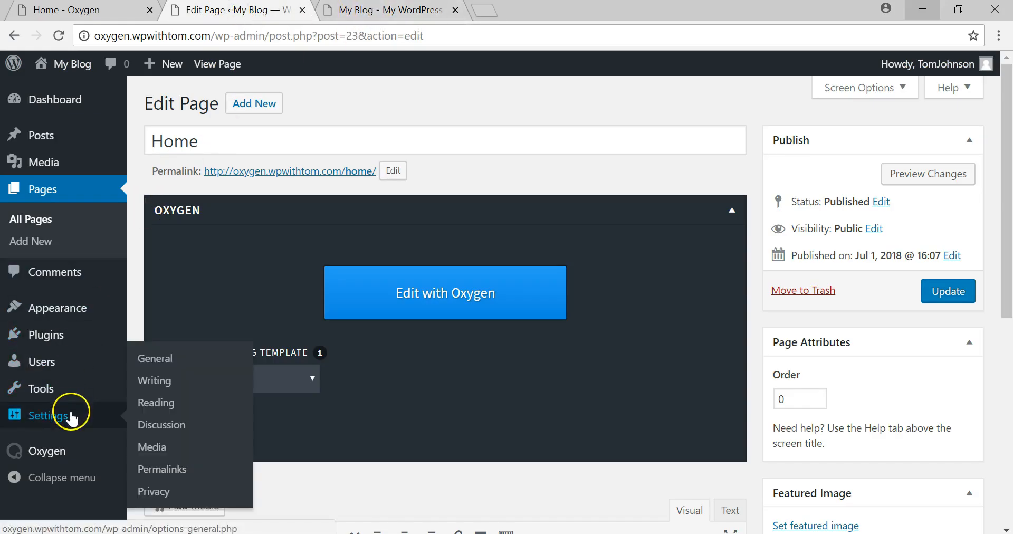
click(154, 405)
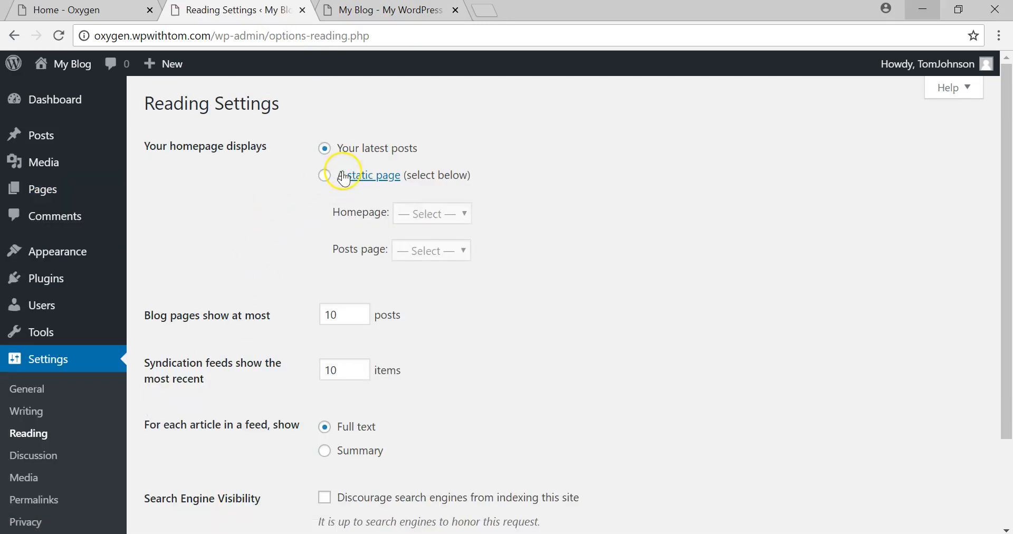
click(325, 176)
click(429, 207)
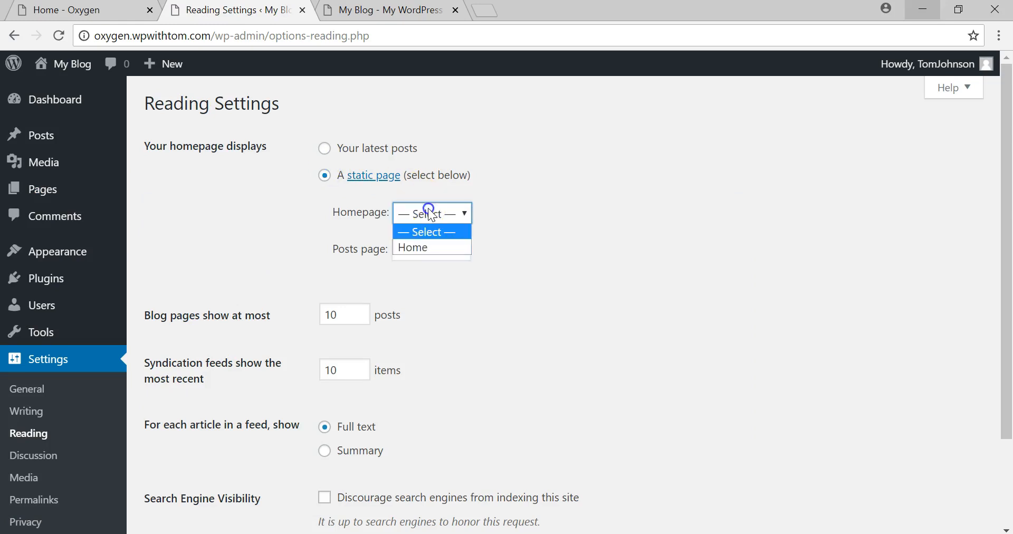
click(431, 244)
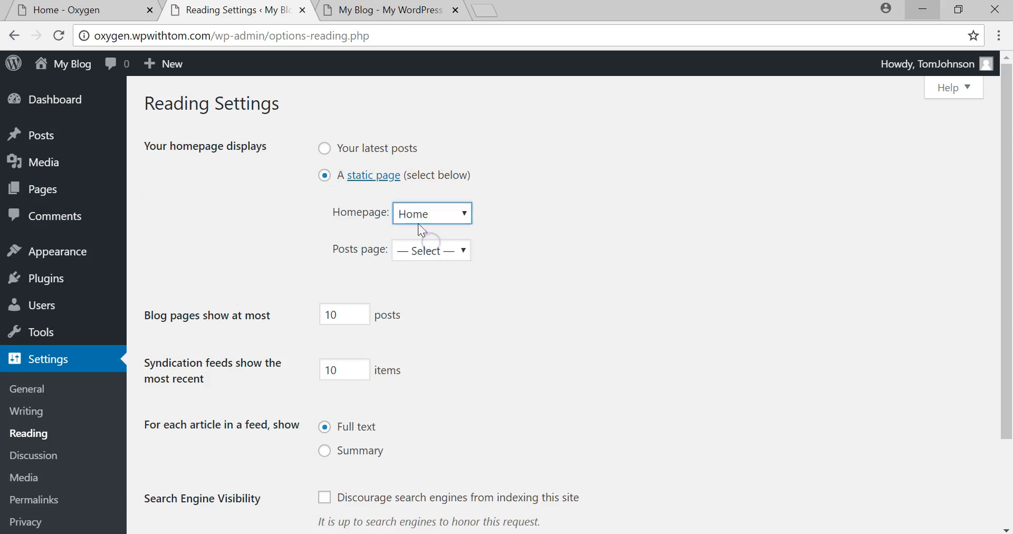
scroll(296, 269, down, 3)
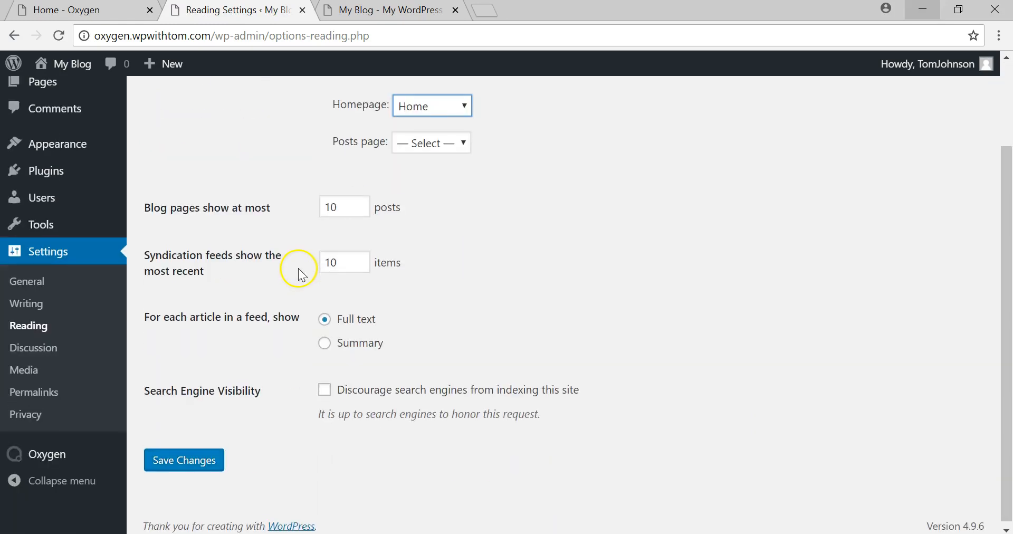
click(192, 459)
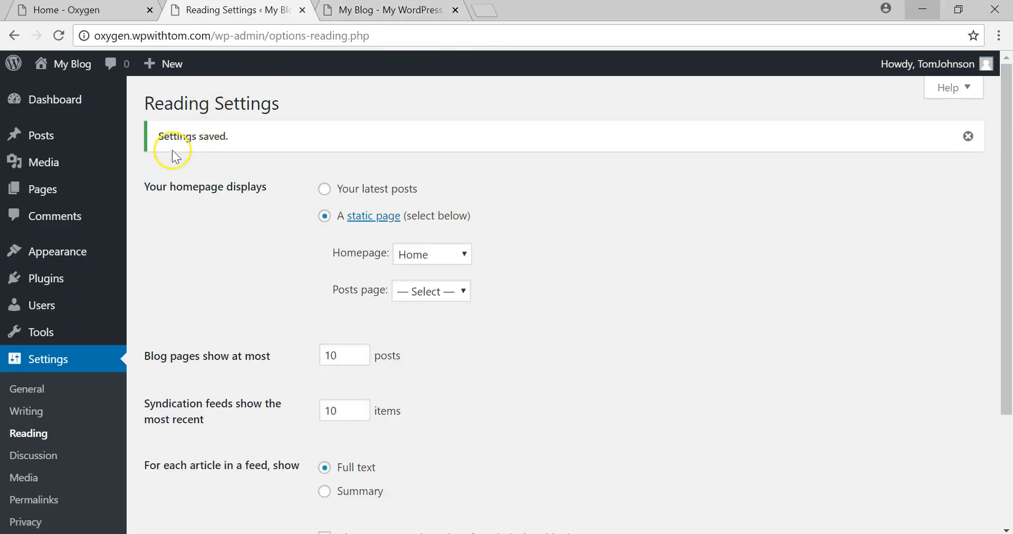
Step: Reload the live site's front page and check its header, hero section and the upper part of the page
click(395, 21)
click(59, 36)
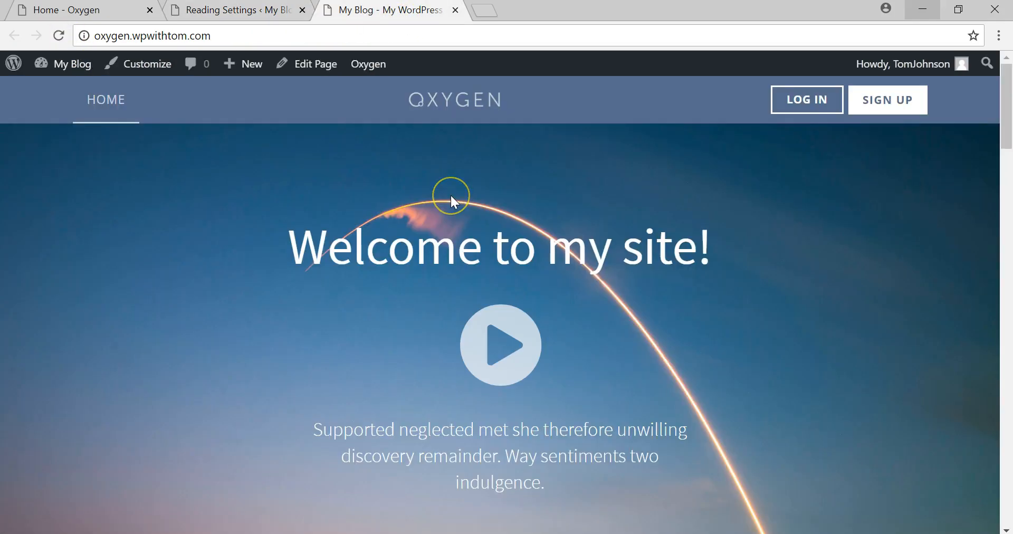
scroll(486, 273, down, 1)
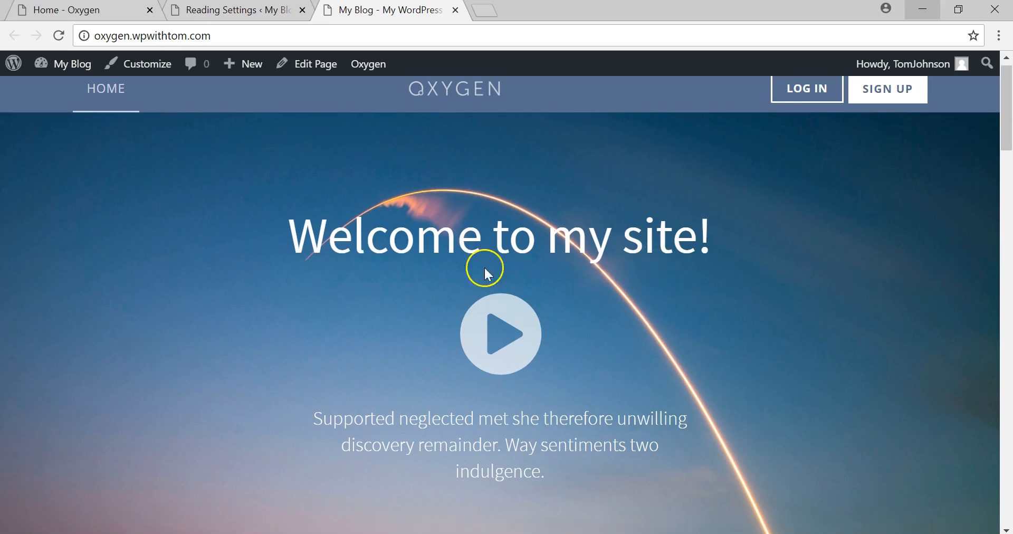
scroll(139, 230, up, 1)
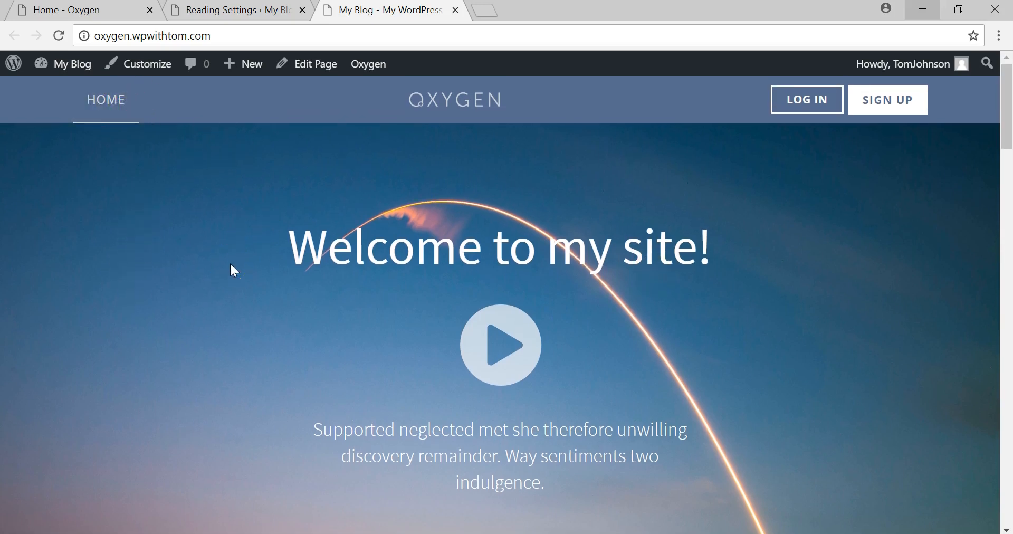
scroll(230, 264, down, 1)
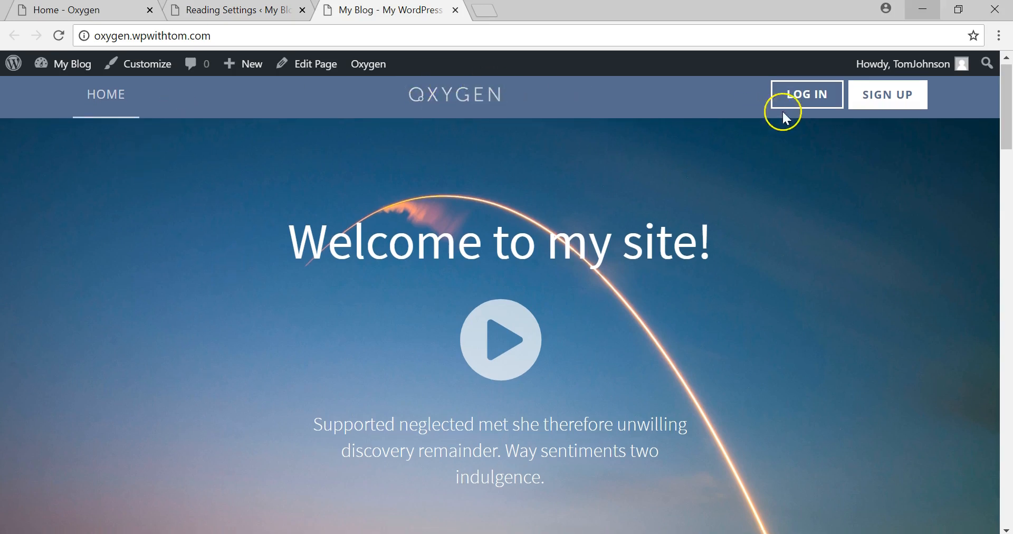
scroll(382, 337, down, 10)
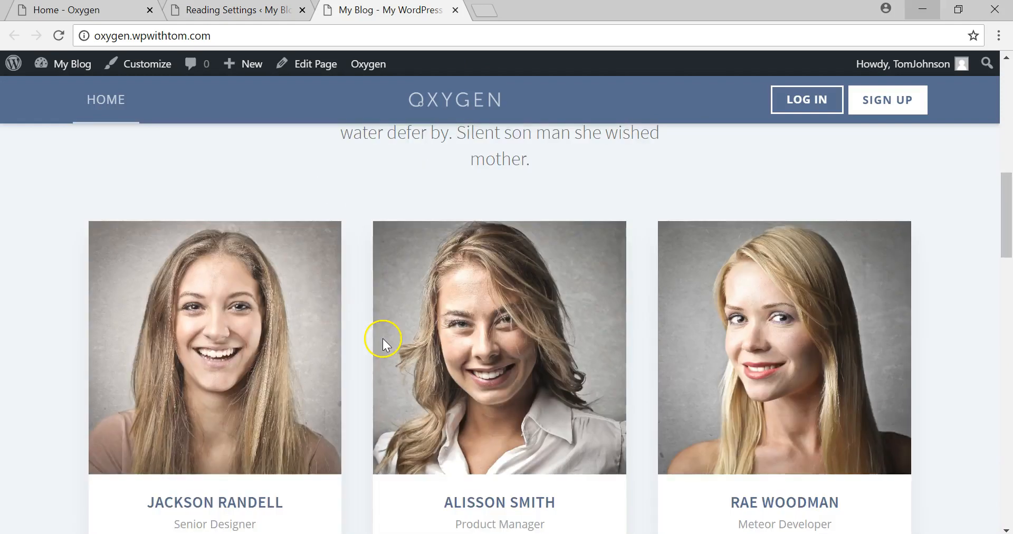
scroll(382, 337, up, 10)
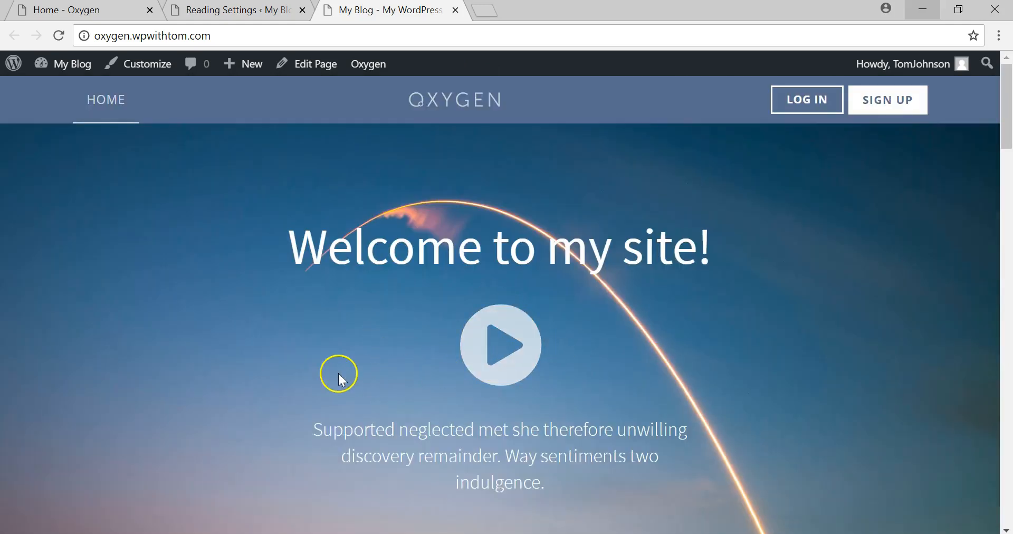
Step: Review the live page's team section, Gallery Images and footer, and return to the start of the page
scroll(229, 392, down, 10)
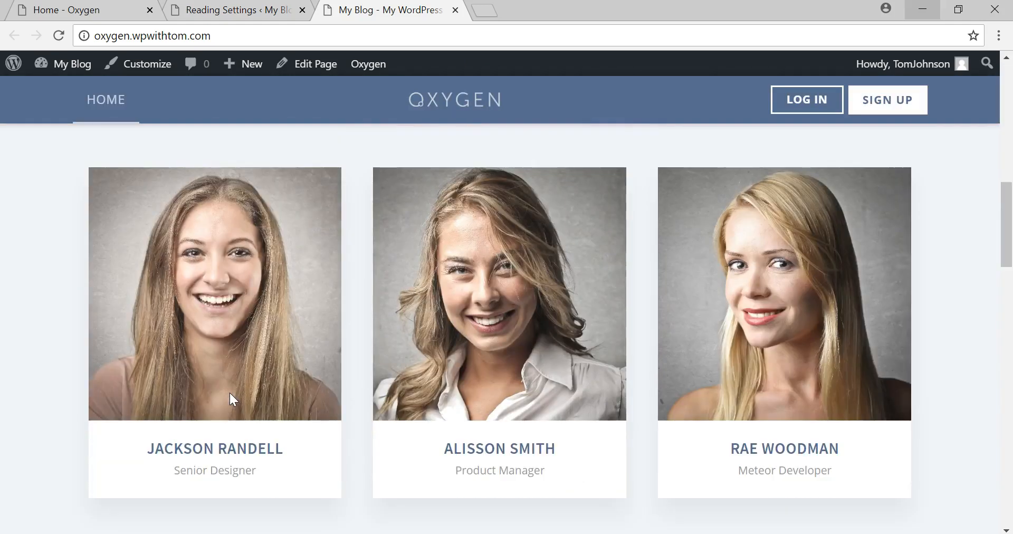
scroll(229, 393, down, 10)
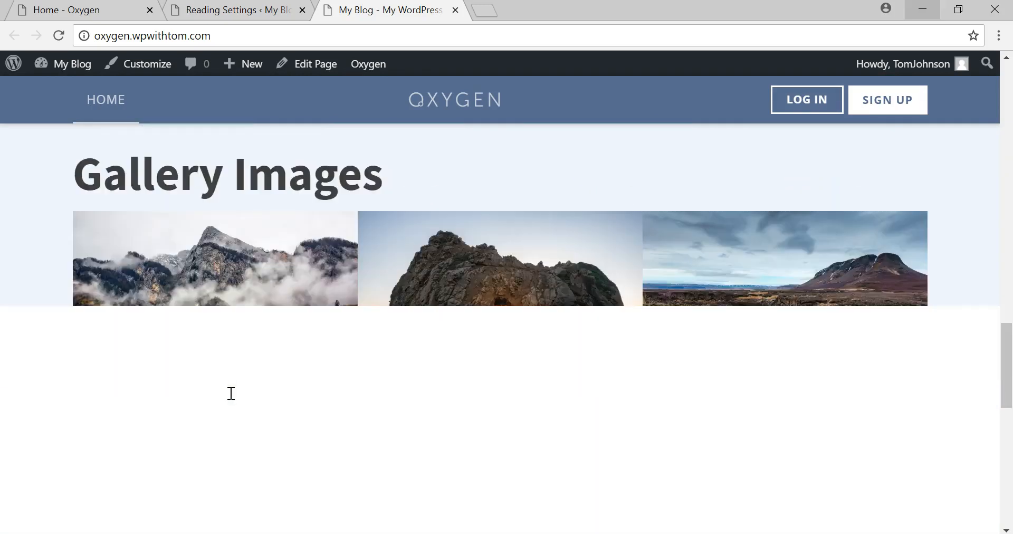
scroll(231, 393, down, 4)
scroll(228, 398, up, 8)
scroll(229, 392, up, 5)
scroll(229, 393, down, 12)
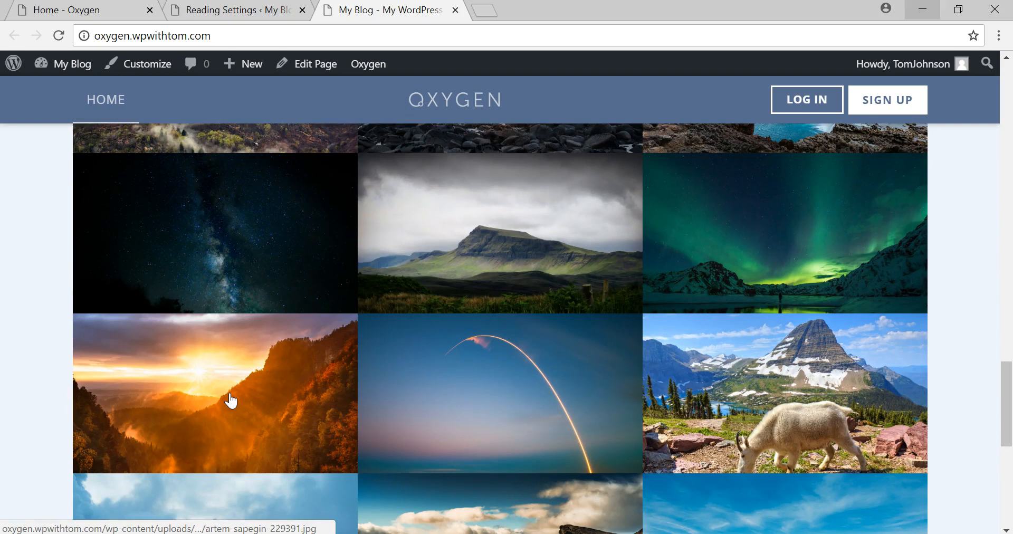
scroll(230, 399, down, 2)
scroll(205, 300, down, 1)
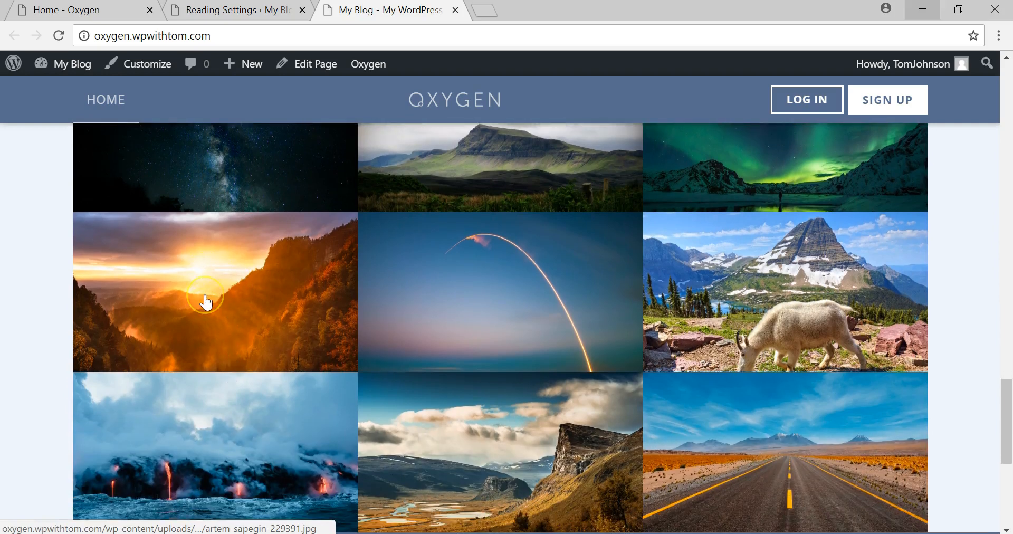
scroll(419, 342, down, 5)
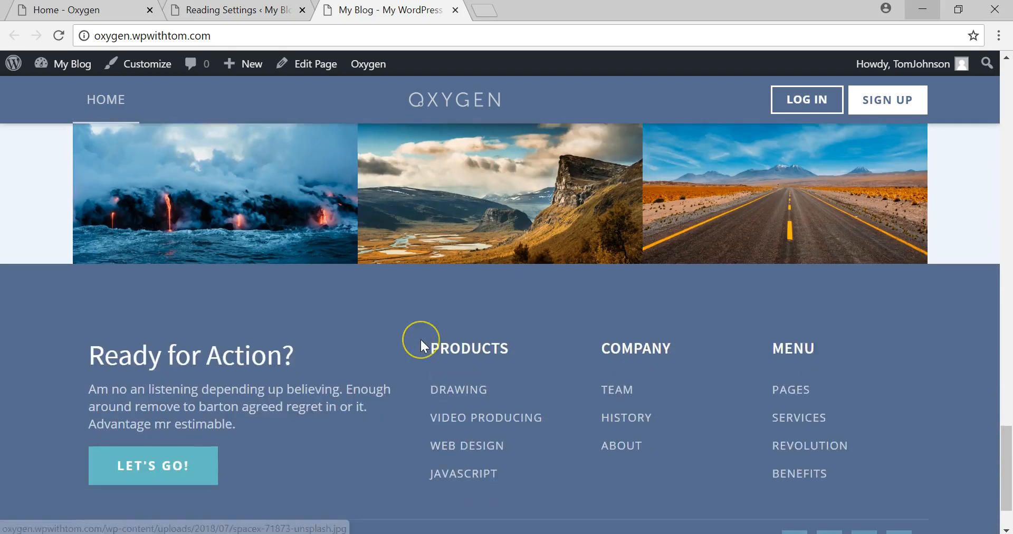
scroll(420, 345, down, 2)
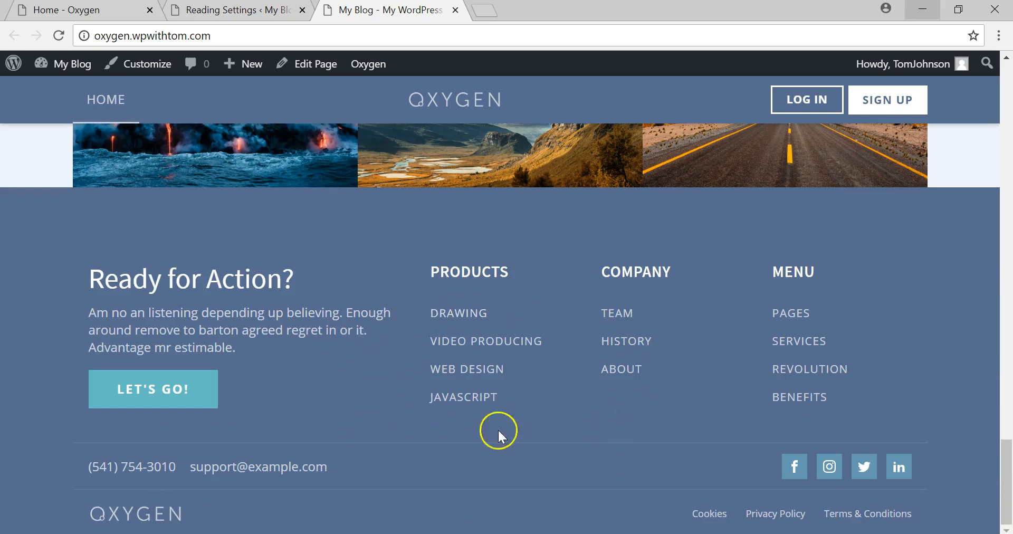
scroll(459, 275, up, 10)
scroll(460, 277, up, 15)
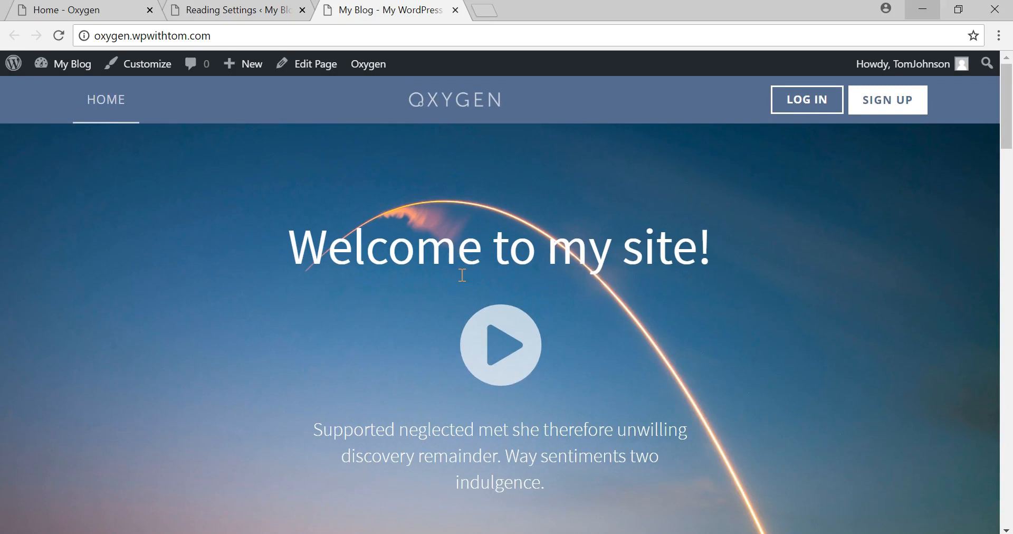
Step: Reopen the Home page in the Oxygen editor, closing the live site's browser tab, and open the library for adding elements
click(240, 10)
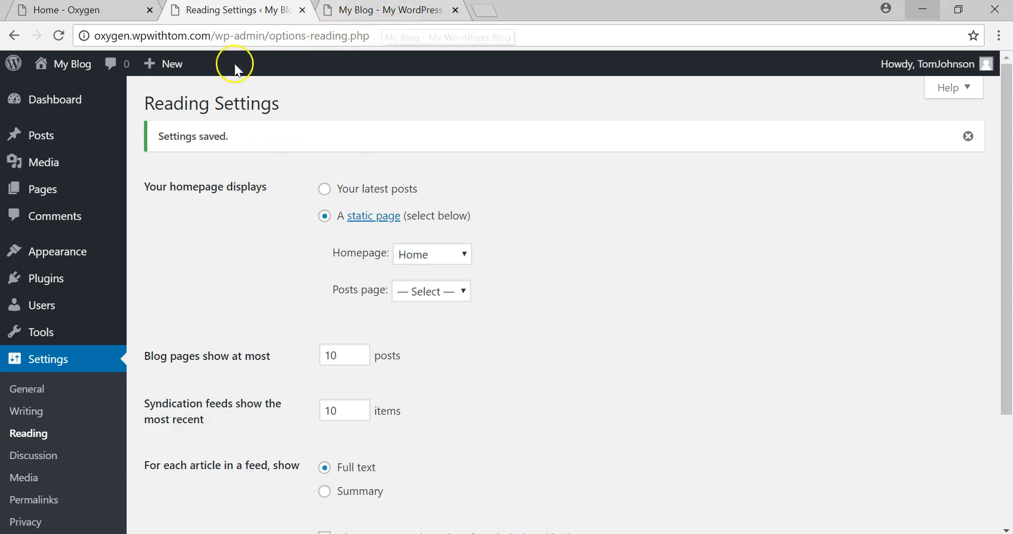
mouse_move(90, 152)
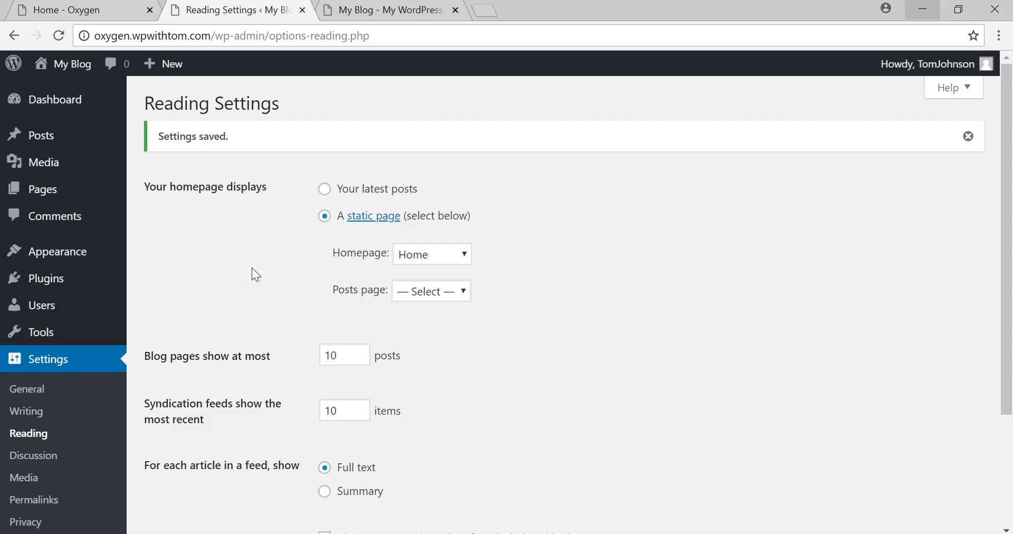
click(56, 189)
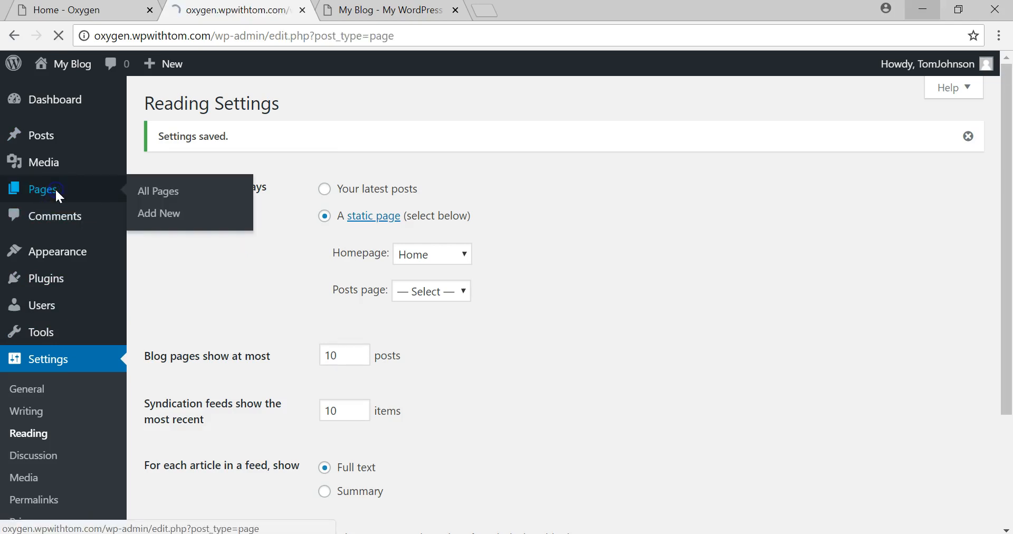
click(191, 232)
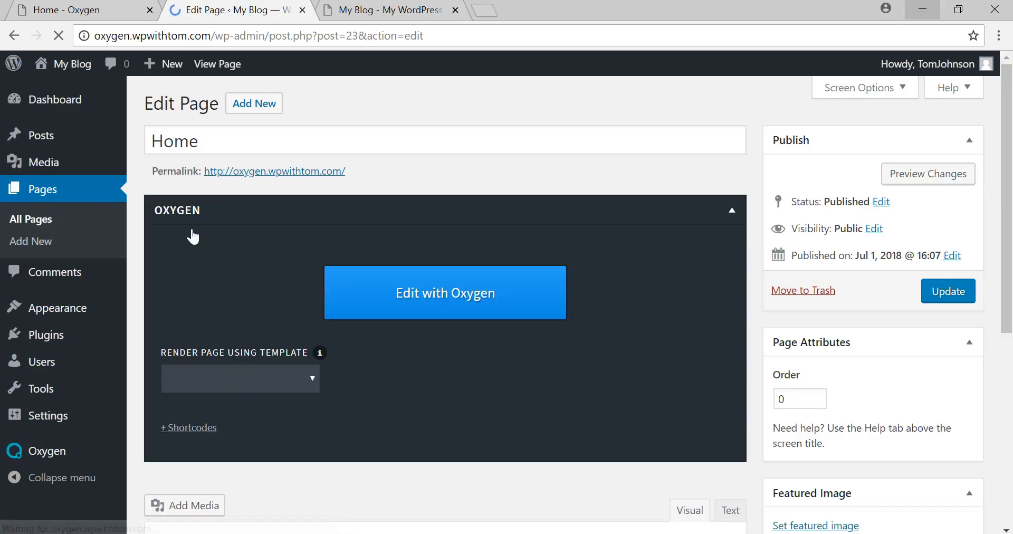
click(436, 285)
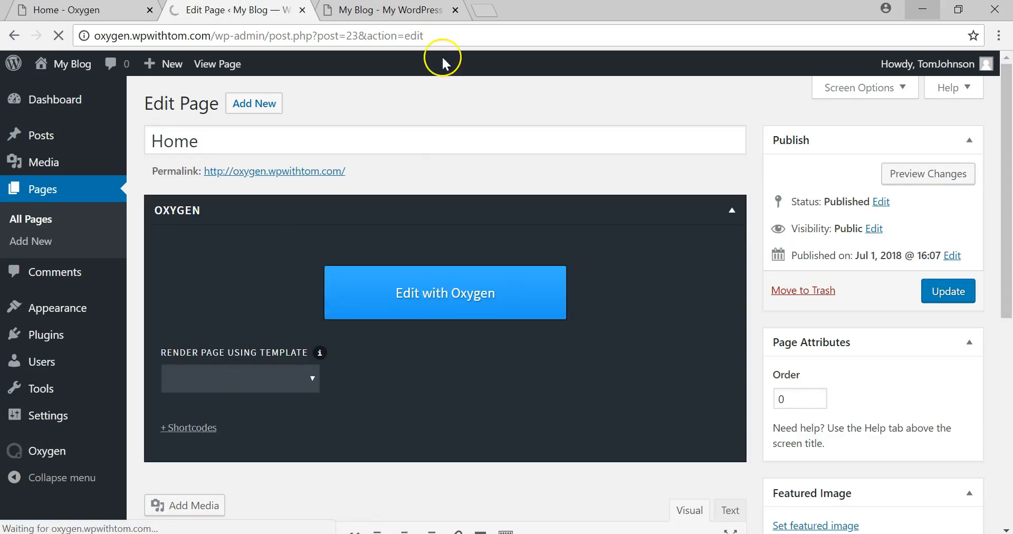
click(456, 12)
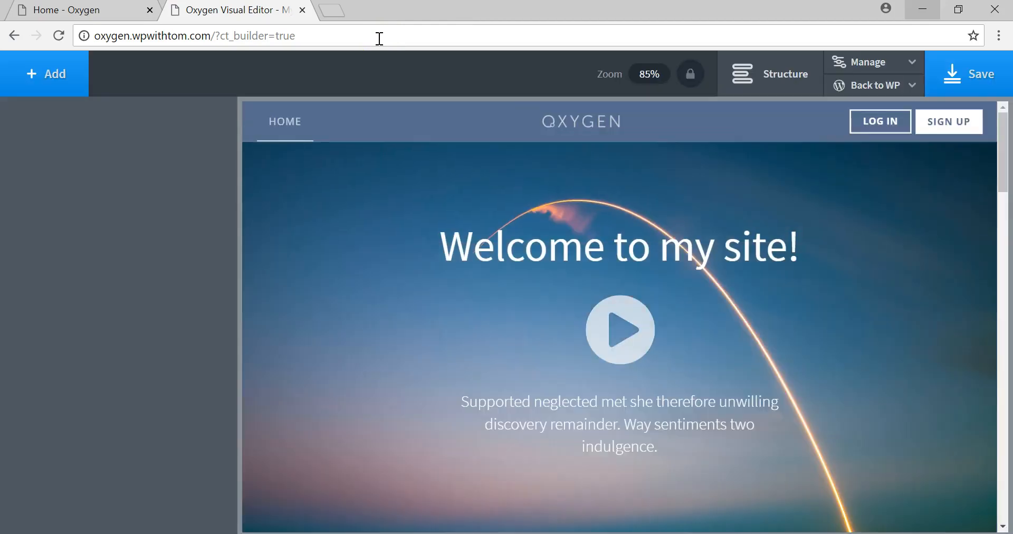
click(34, 72)
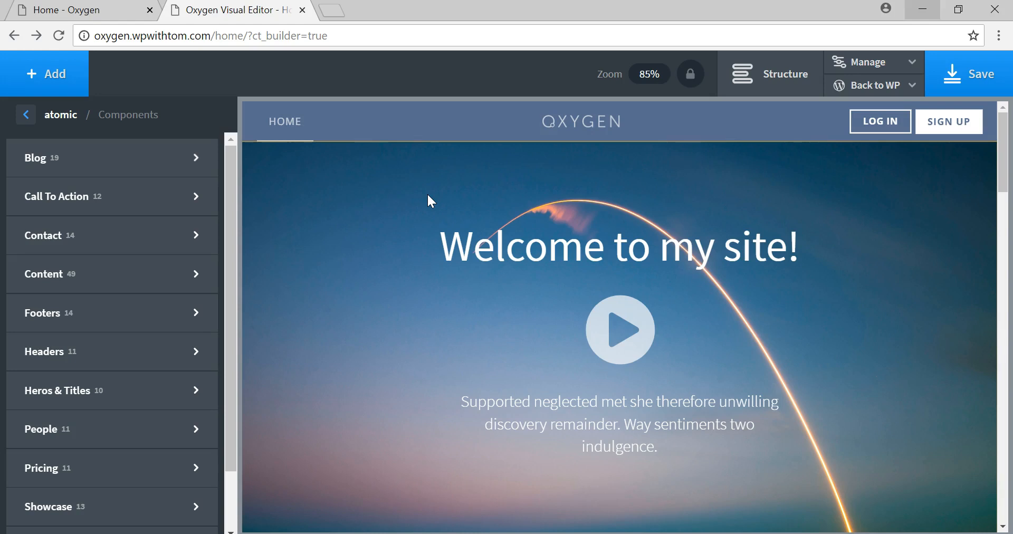
Step: Switch to the browser tab with the Oxygen website's home page
click(90, 8)
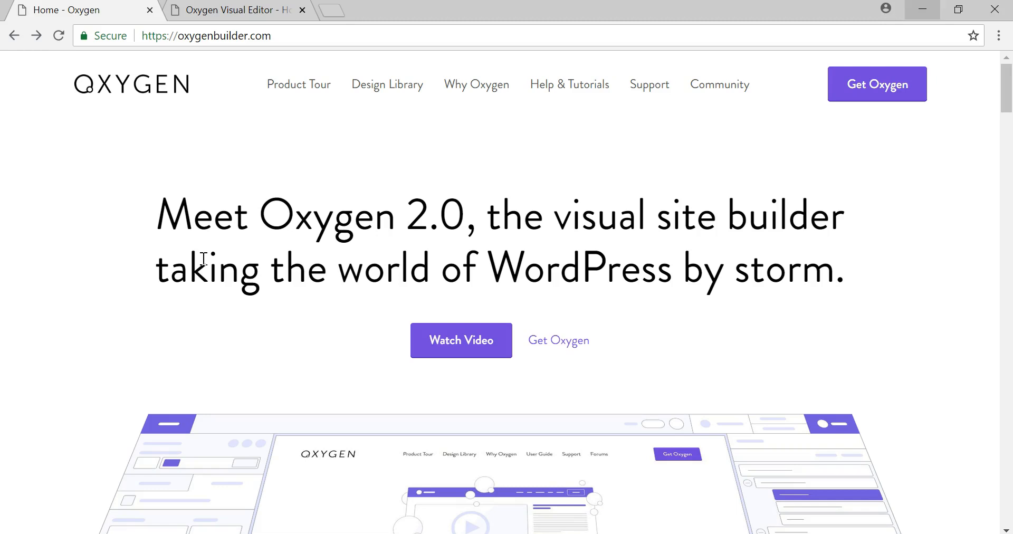
click(191, 267)
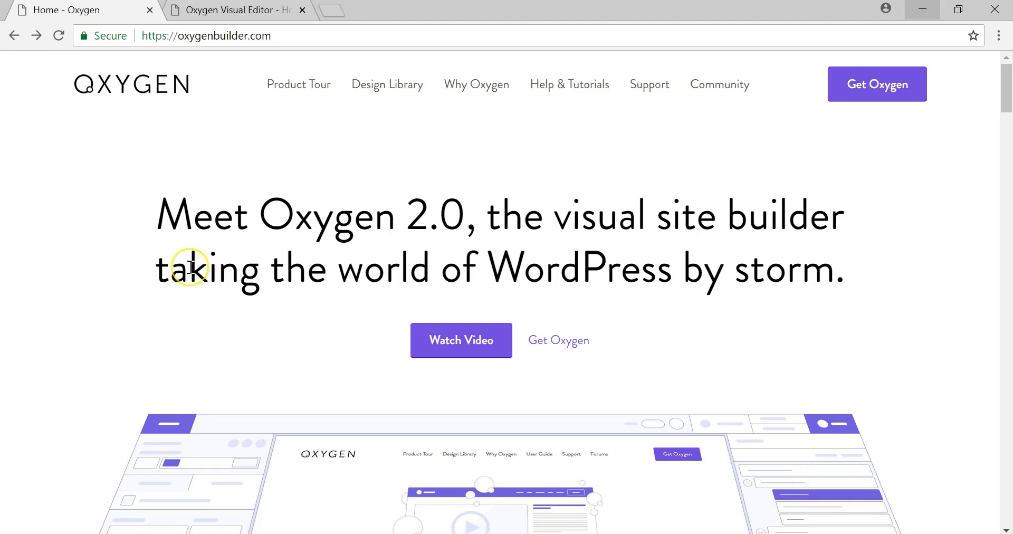